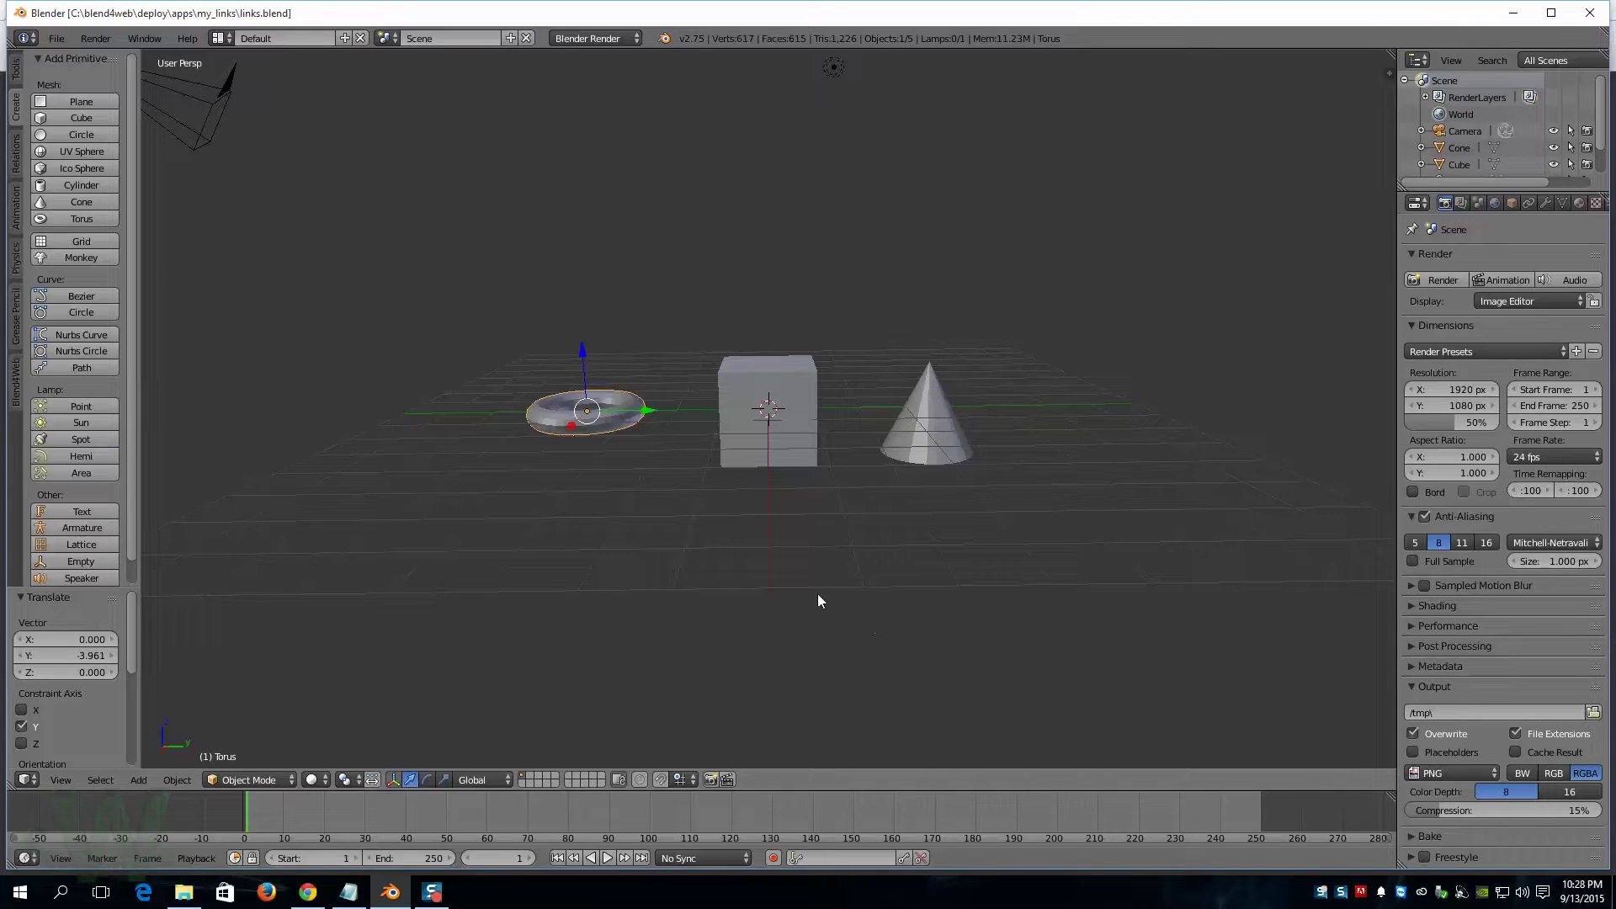
- Move the torus into the row left of the cube, beside the cone, and deselect all objects
{"action": "key", "text": "g"}
{"action": "left_click", "coordinate": [796, 540]}
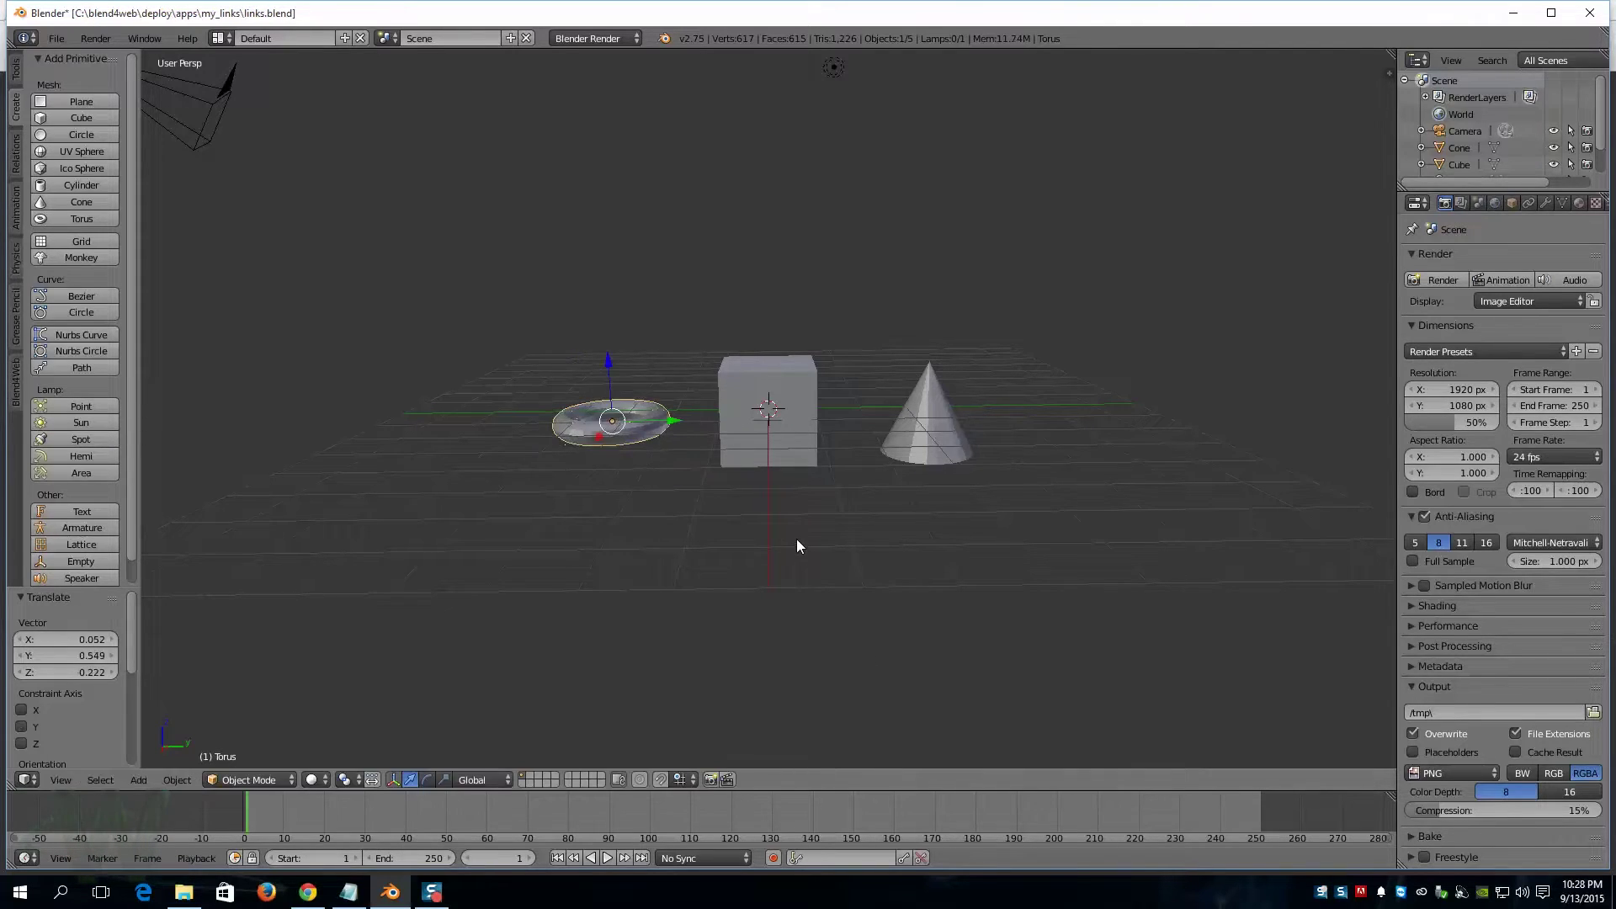
{"action": "key", "text": "a"}
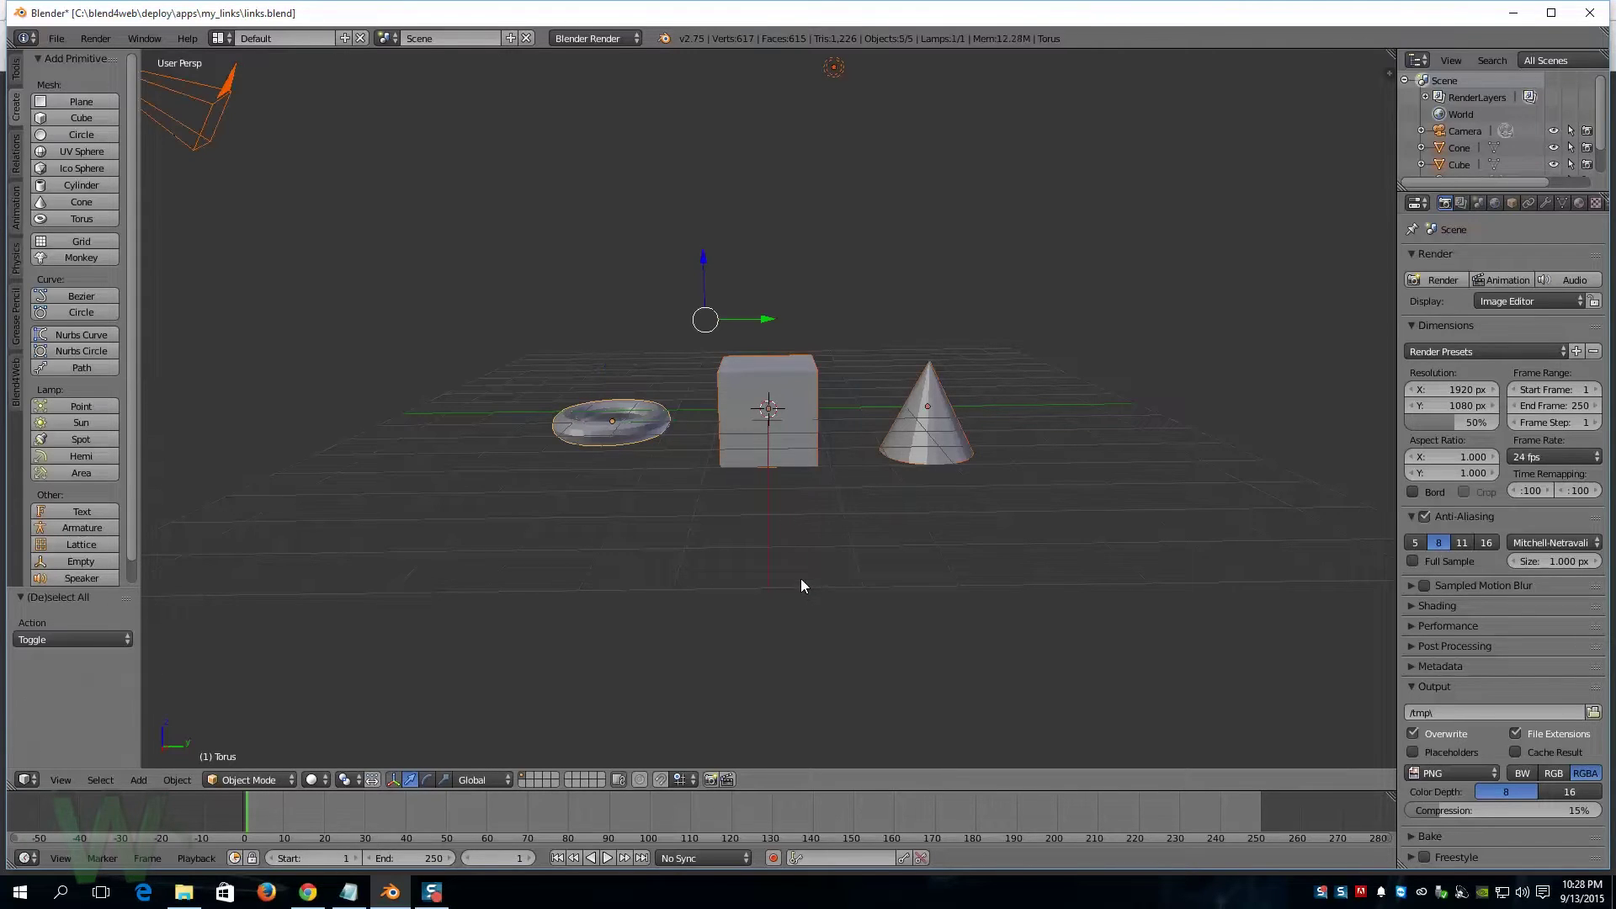
{"action": "key", "text": "a"}
{"action": "middle_click_drag", "start_coordinate": [862, 653], "coordinate": [746, 578]}
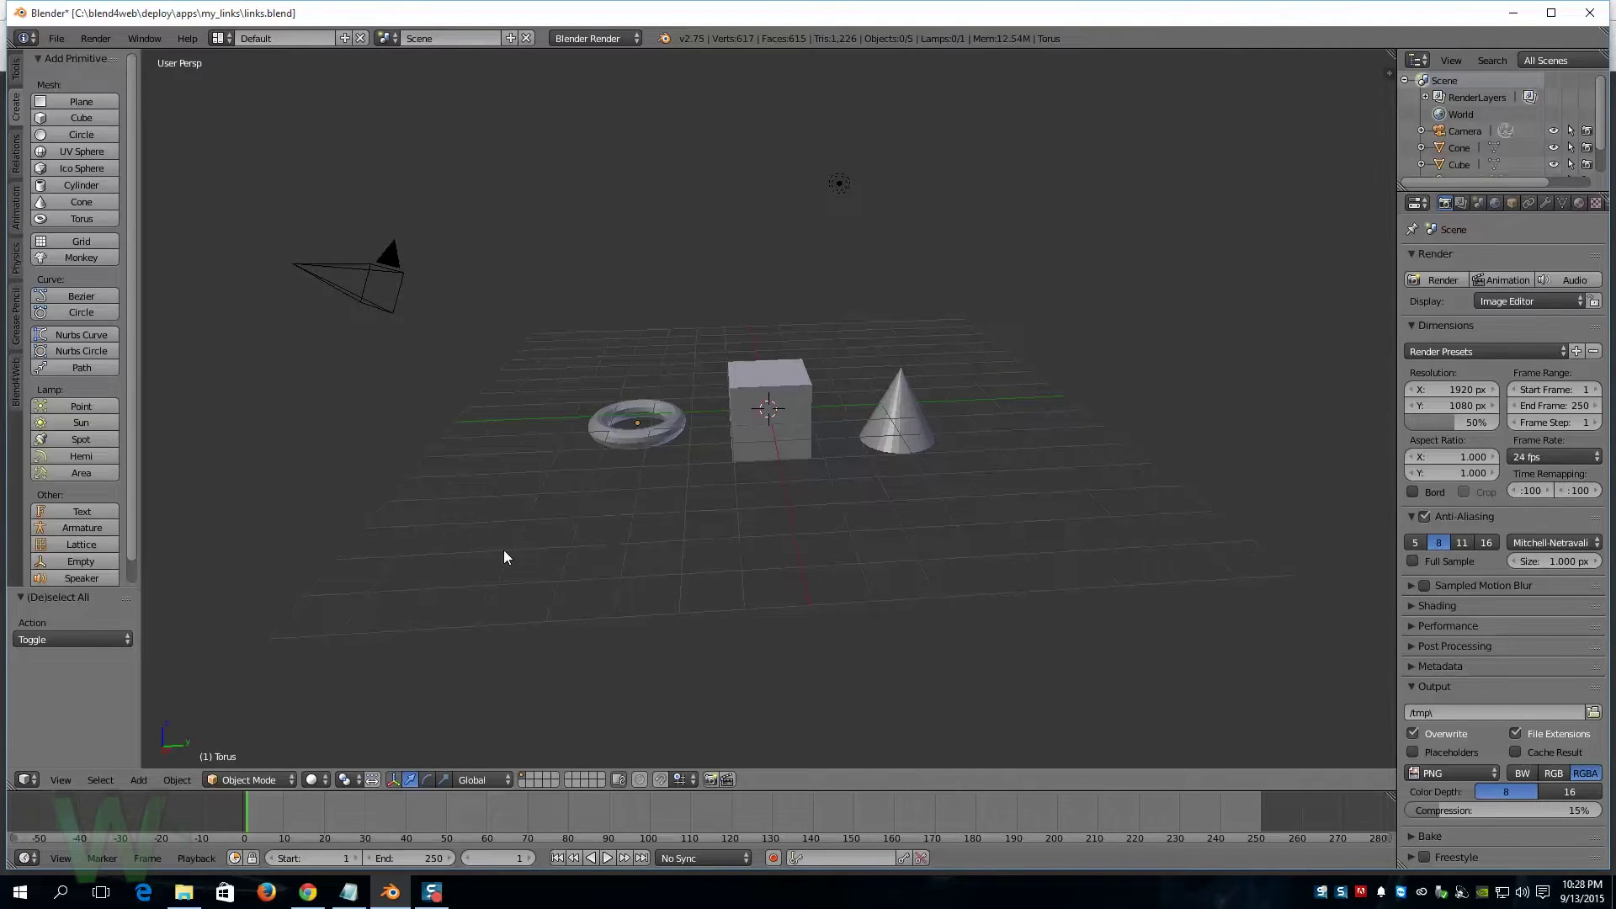
- Export the scene as a Blend4Web HTML file and open the my_links folder holding links.html
{"action": "left_click", "coordinate": [56, 38]}
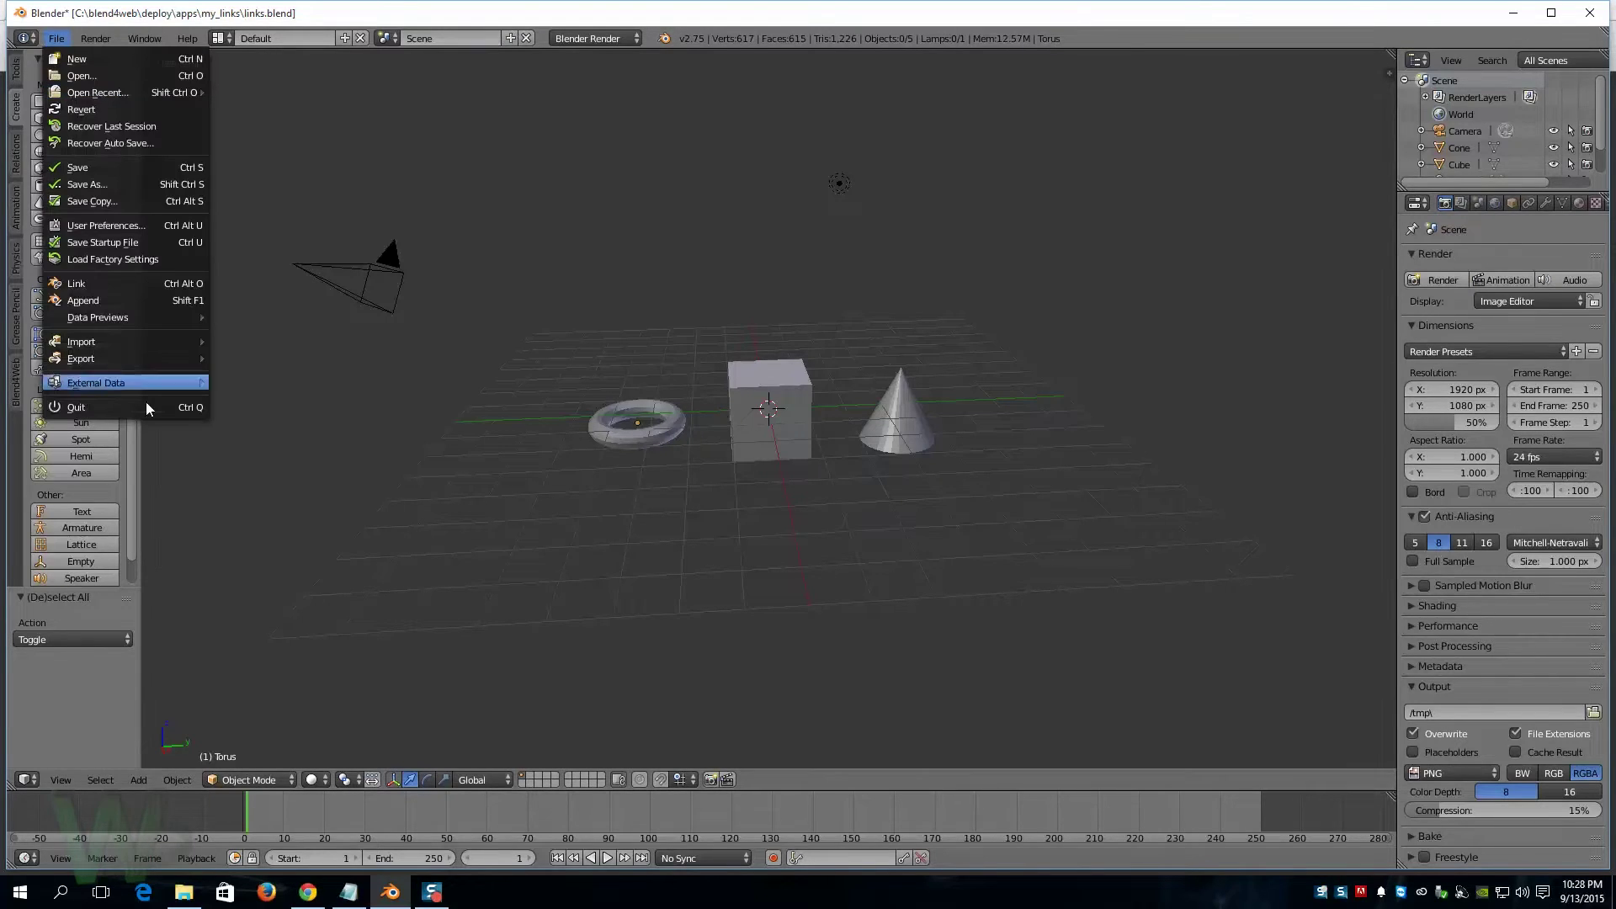
{"action": "mouse_move", "coordinate": [125, 359]}
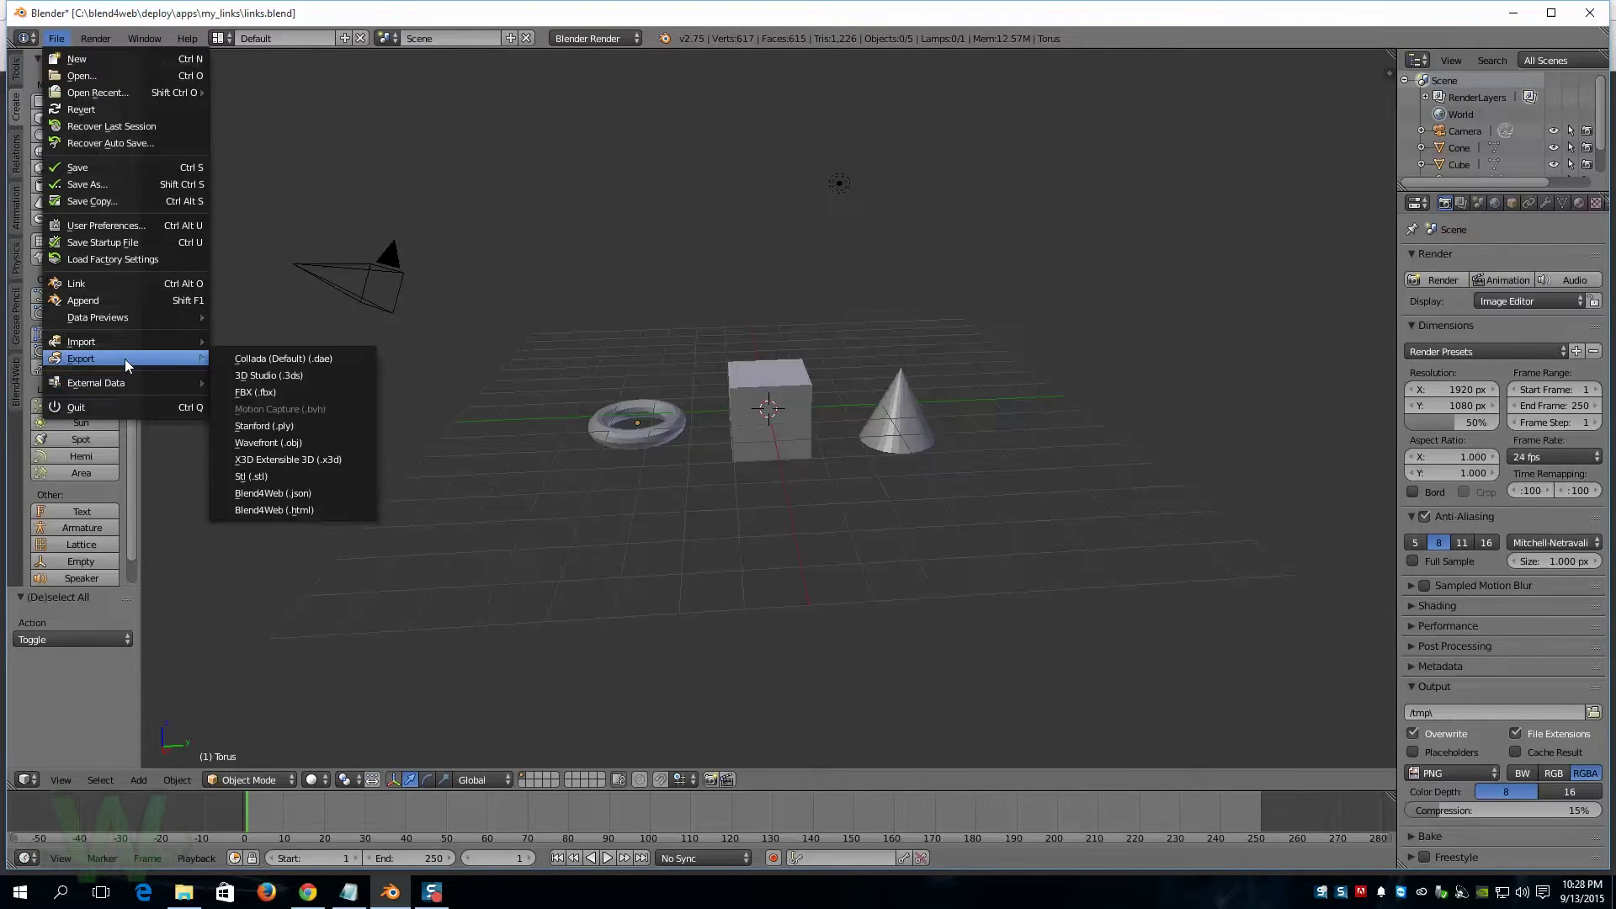
{"action": "left_click", "coordinate": [251, 508]}
{"action": "left_click", "coordinate": [1534, 85]}
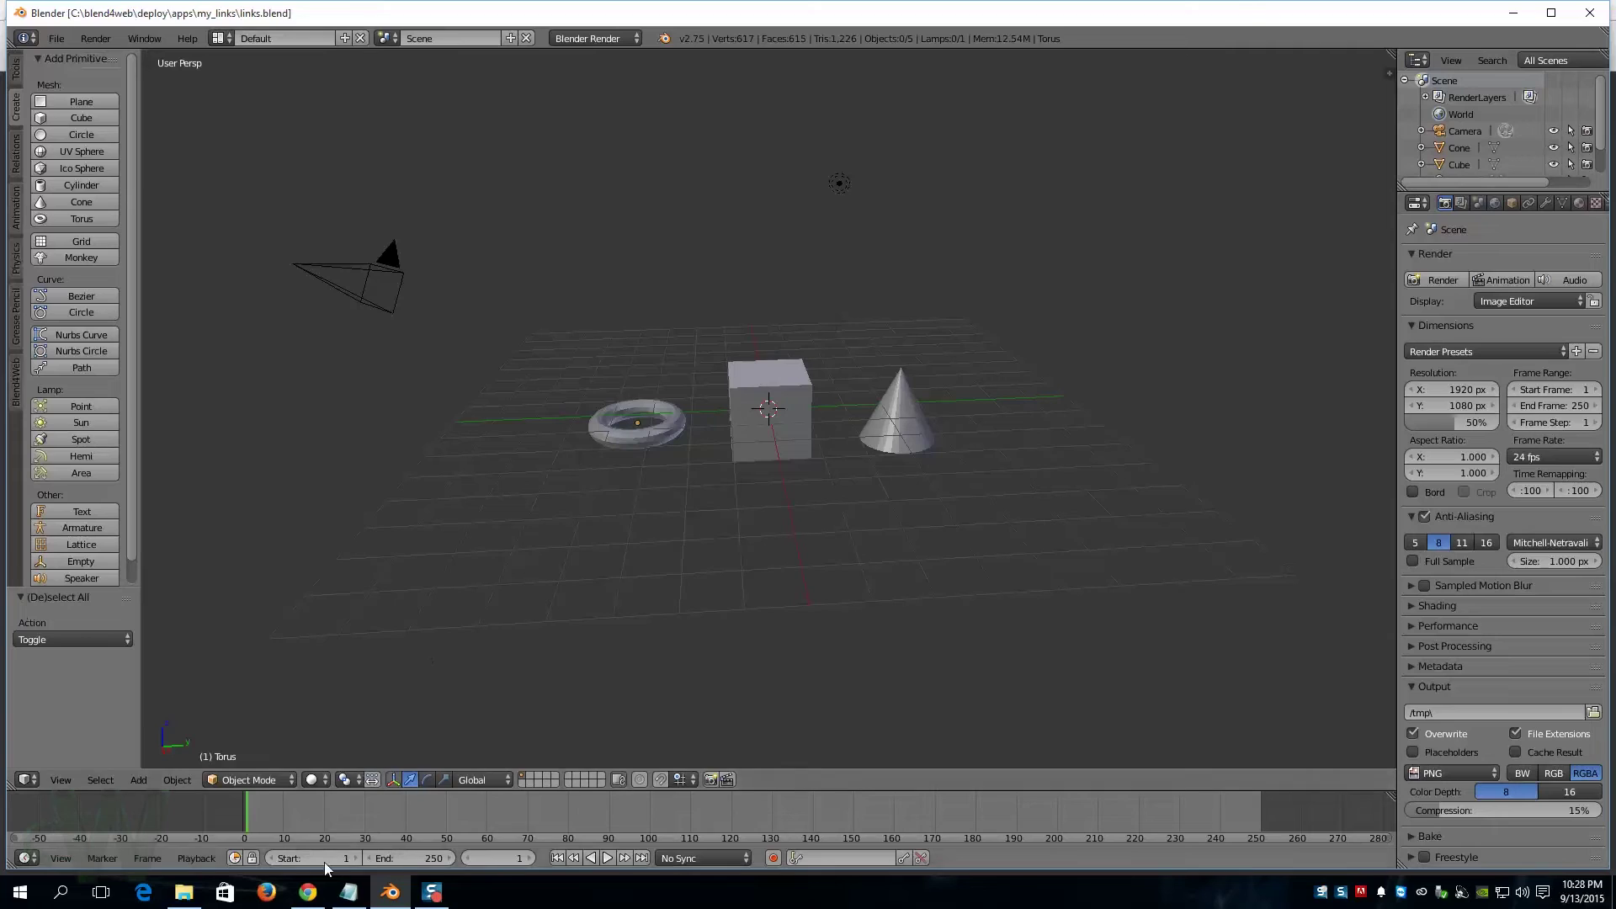
{"action": "left_click", "coordinate": [200, 894]}
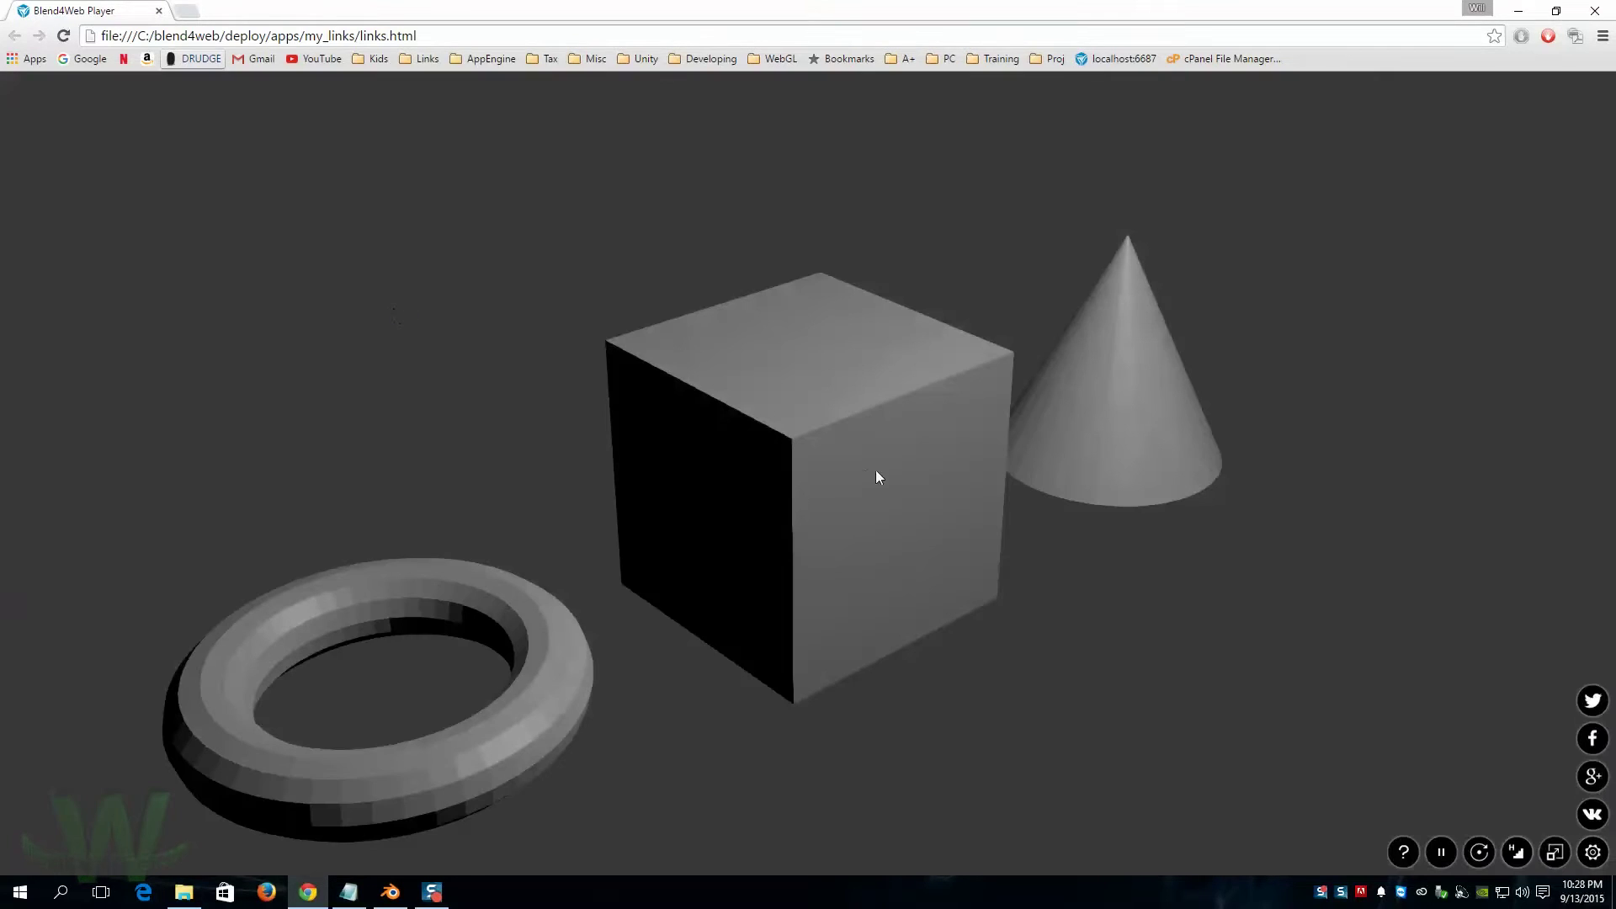
- Orbit the exported torus, cube and cone scene in the Blend4Web Player, then return to Blender
{"action": "left_click_drag", "start_coordinate": [932, 480], "coordinate": [859, 505]}
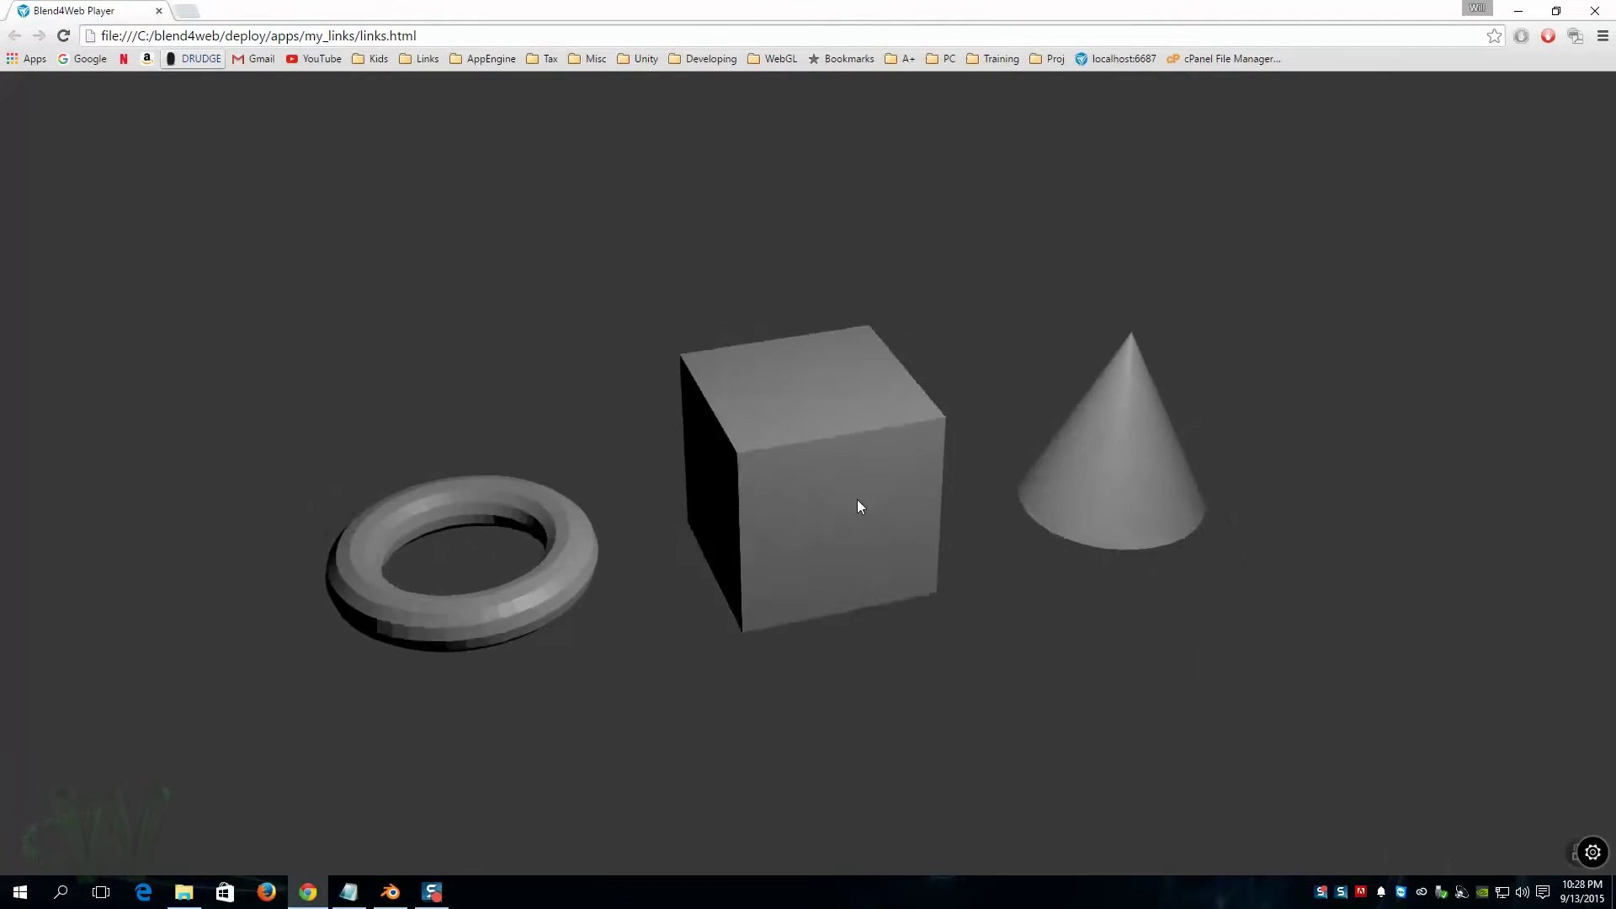
{"action": "left_click", "coordinate": [389, 891]}
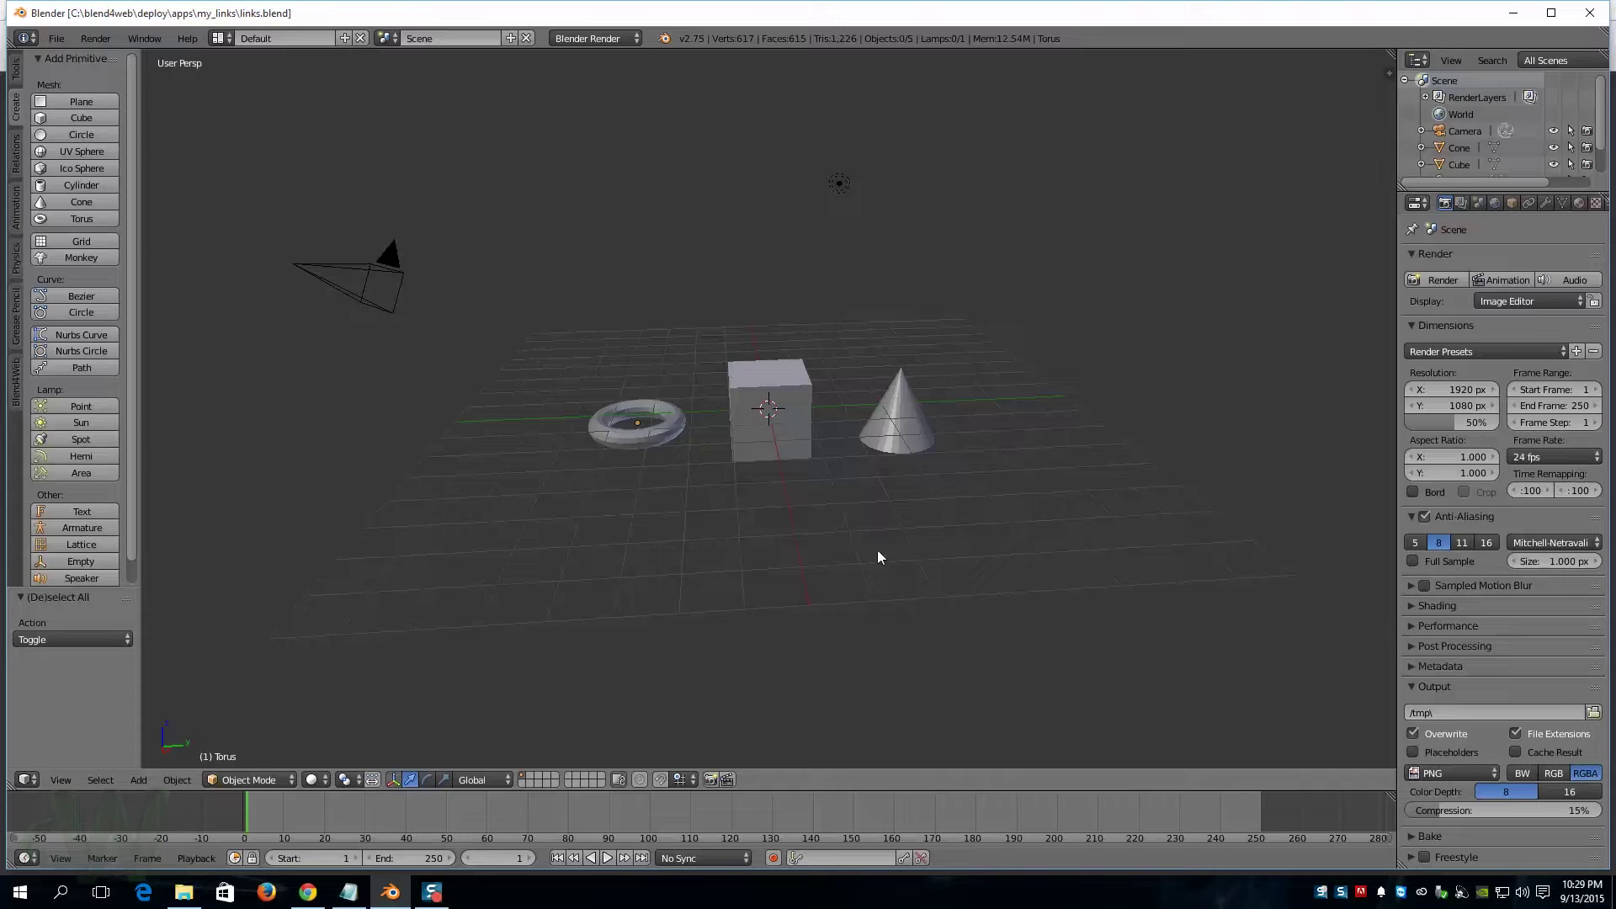
- Split the 3D view into upper and lower areas and make the lower one a Node Editor
{"action": "left_click_drag", "start_coordinate": [1386, 56], "coordinate": [1322, 427]}
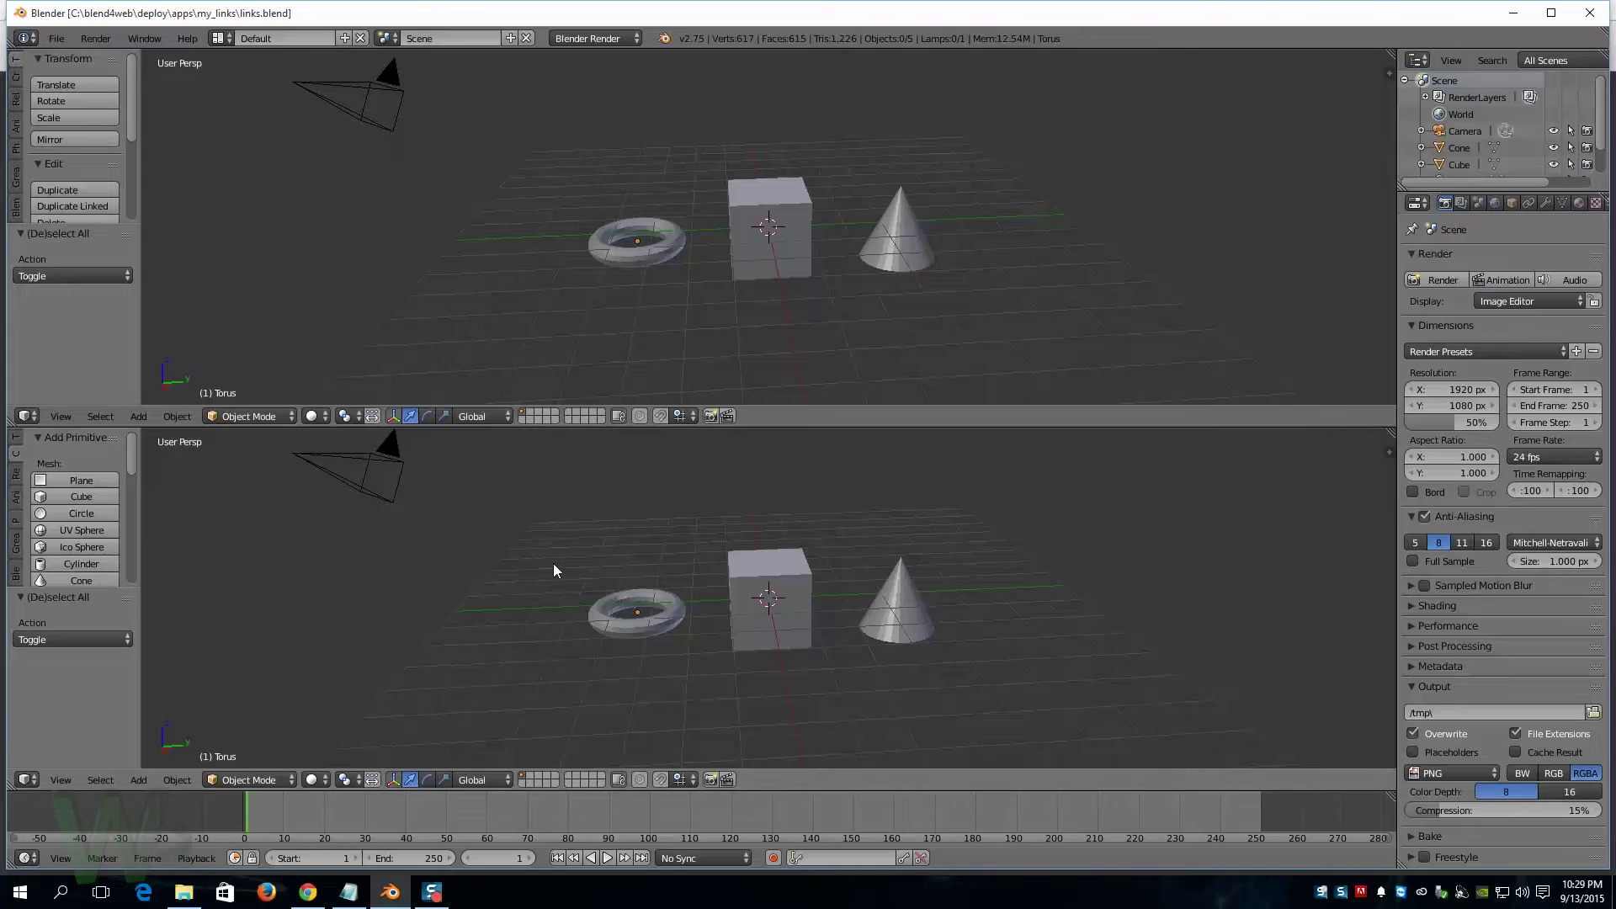
{"action": "left_click", "coordinate": [25, 780]}
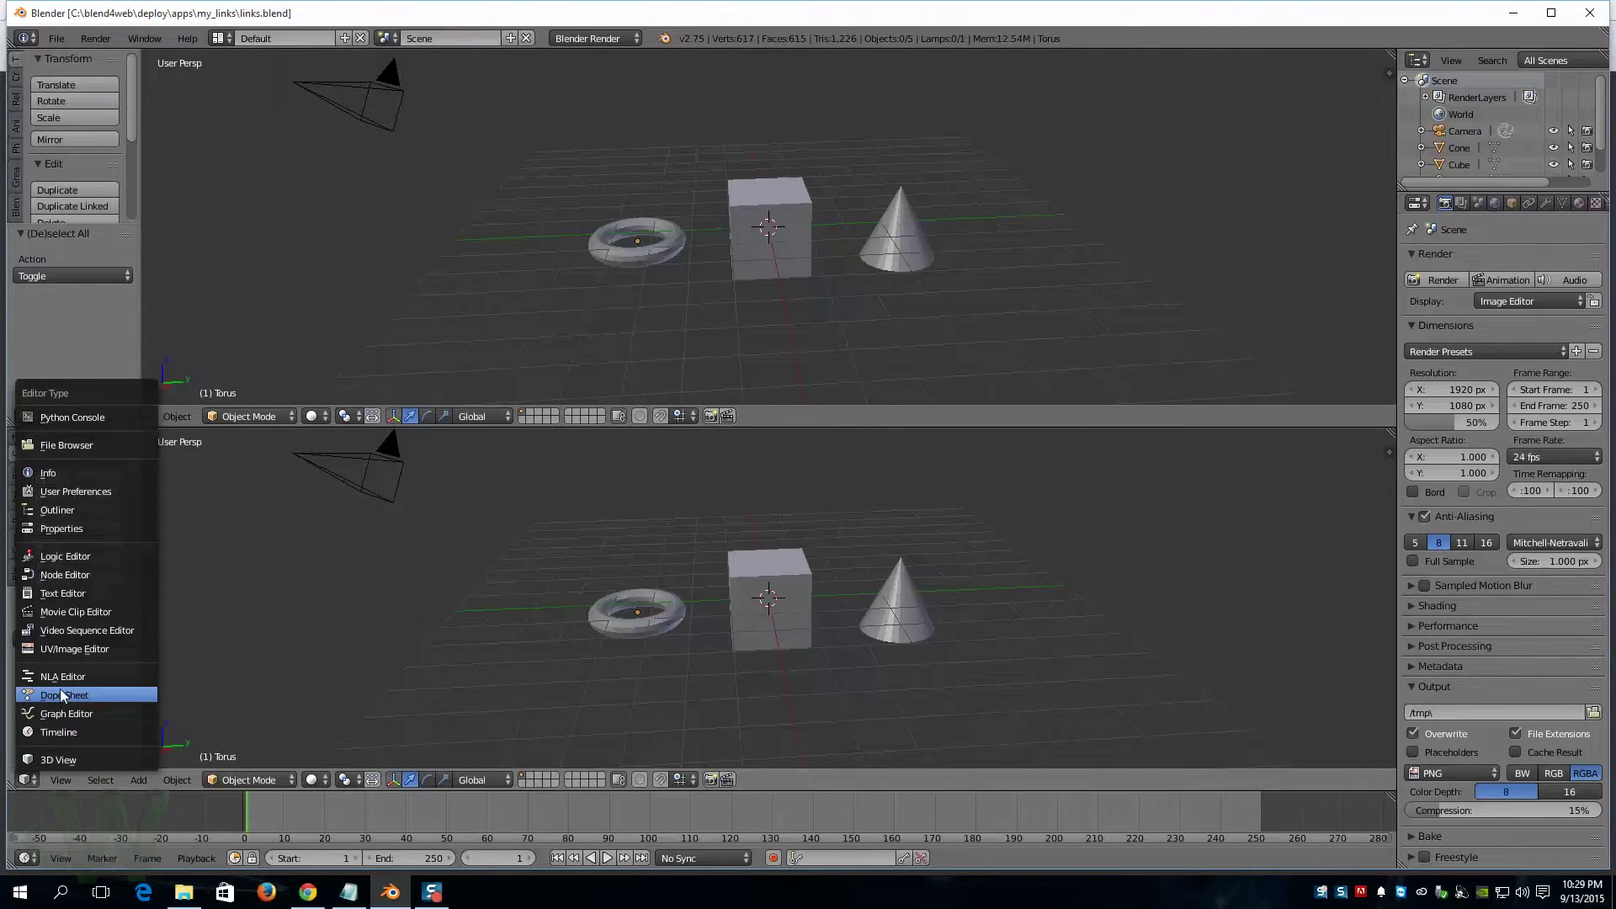
{"action": "left_click", "coordinate": [76, 575]}
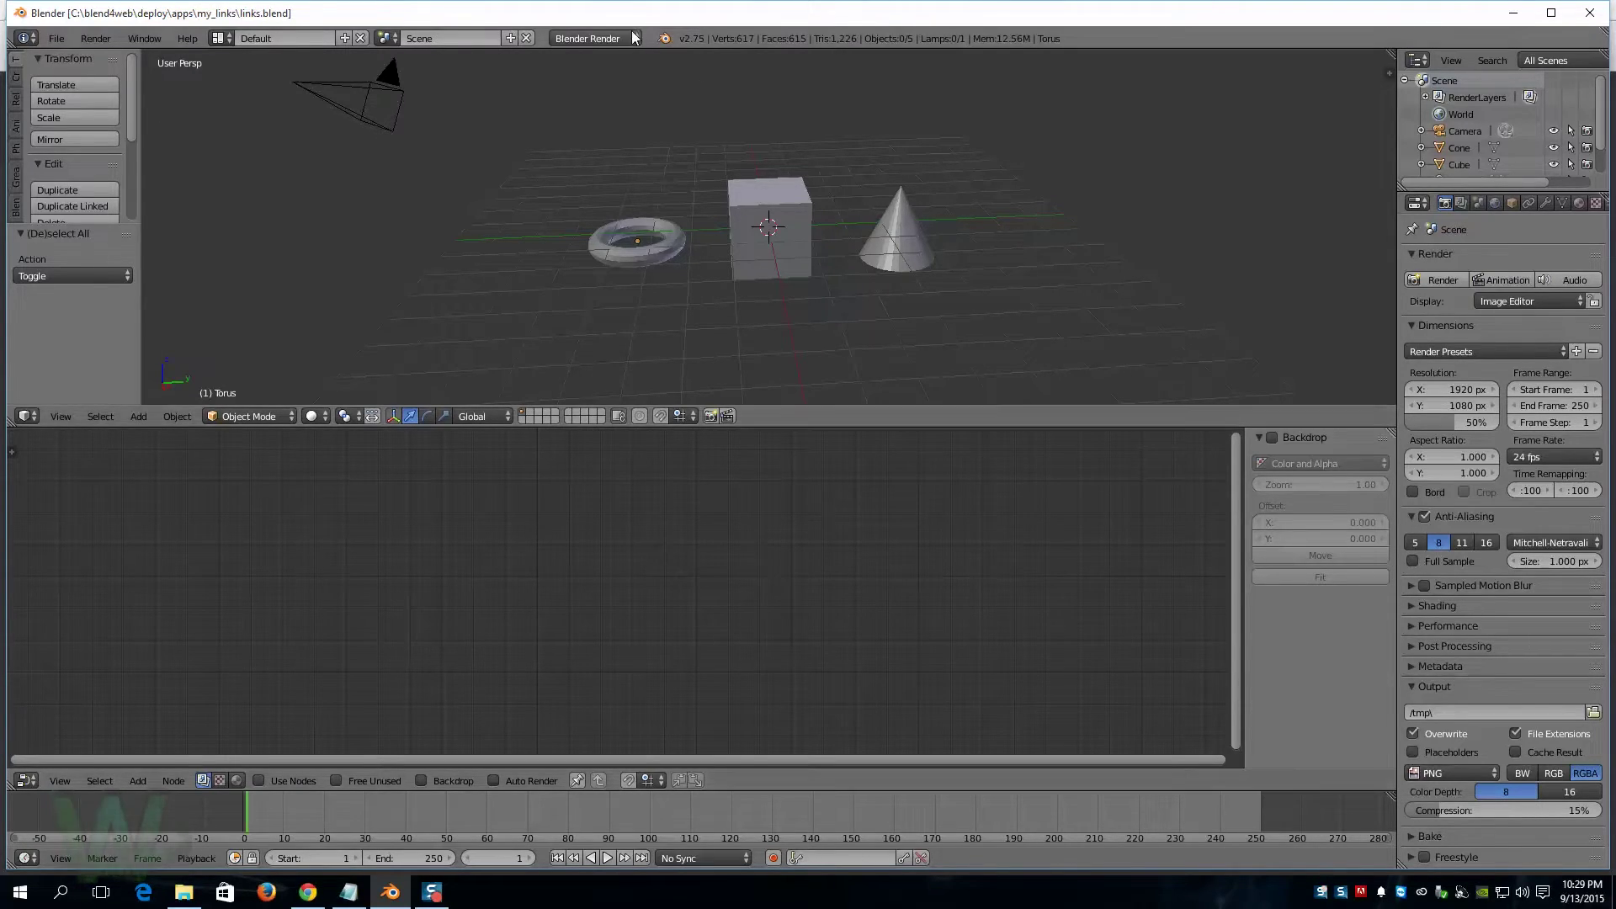
{"action": "left_click", "coordinate": [594, 38]}
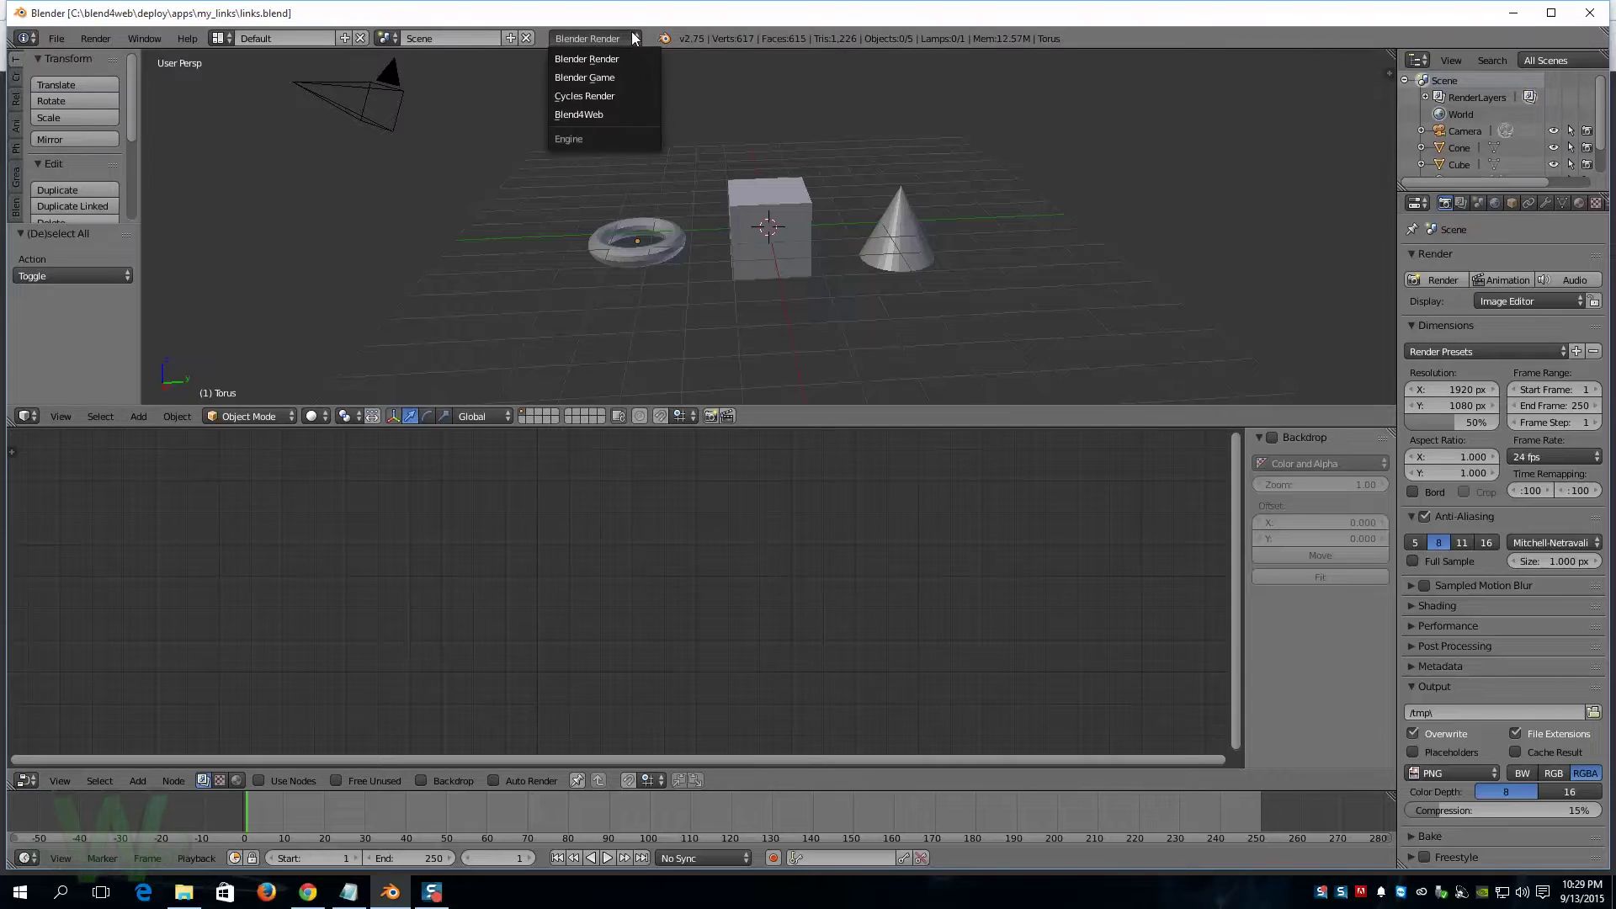
- Set the render engine to Blend4Web and create a new node tree named NodeTree
{"action": "left_click", "coordinate": [583, 115]}
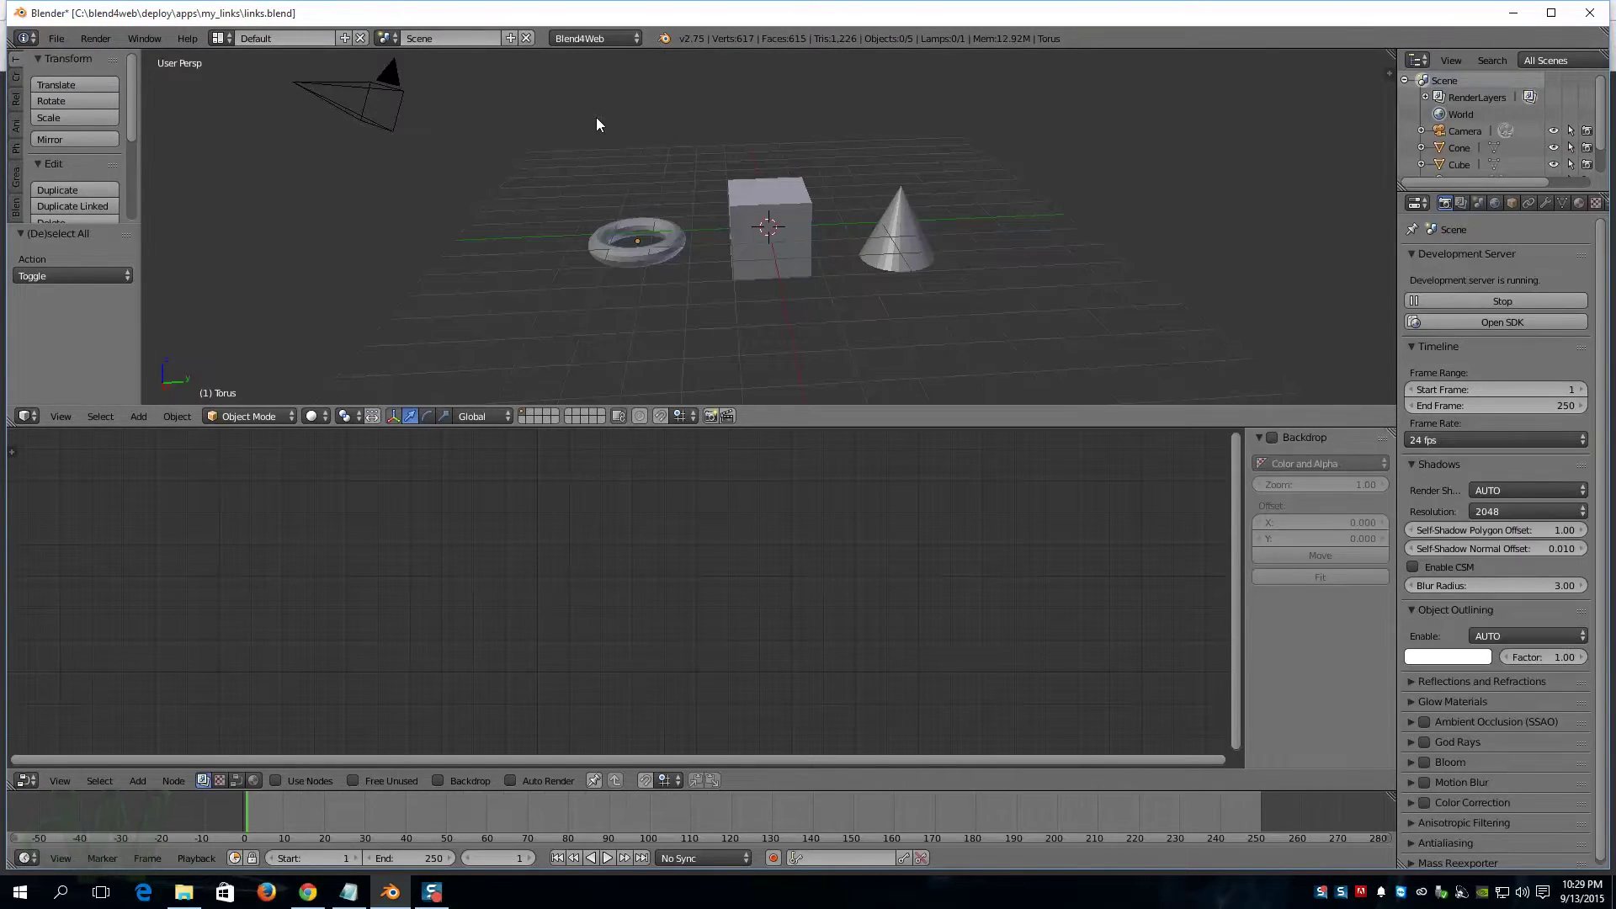
{"action": "left_click", "coordinate": [239, 780]}
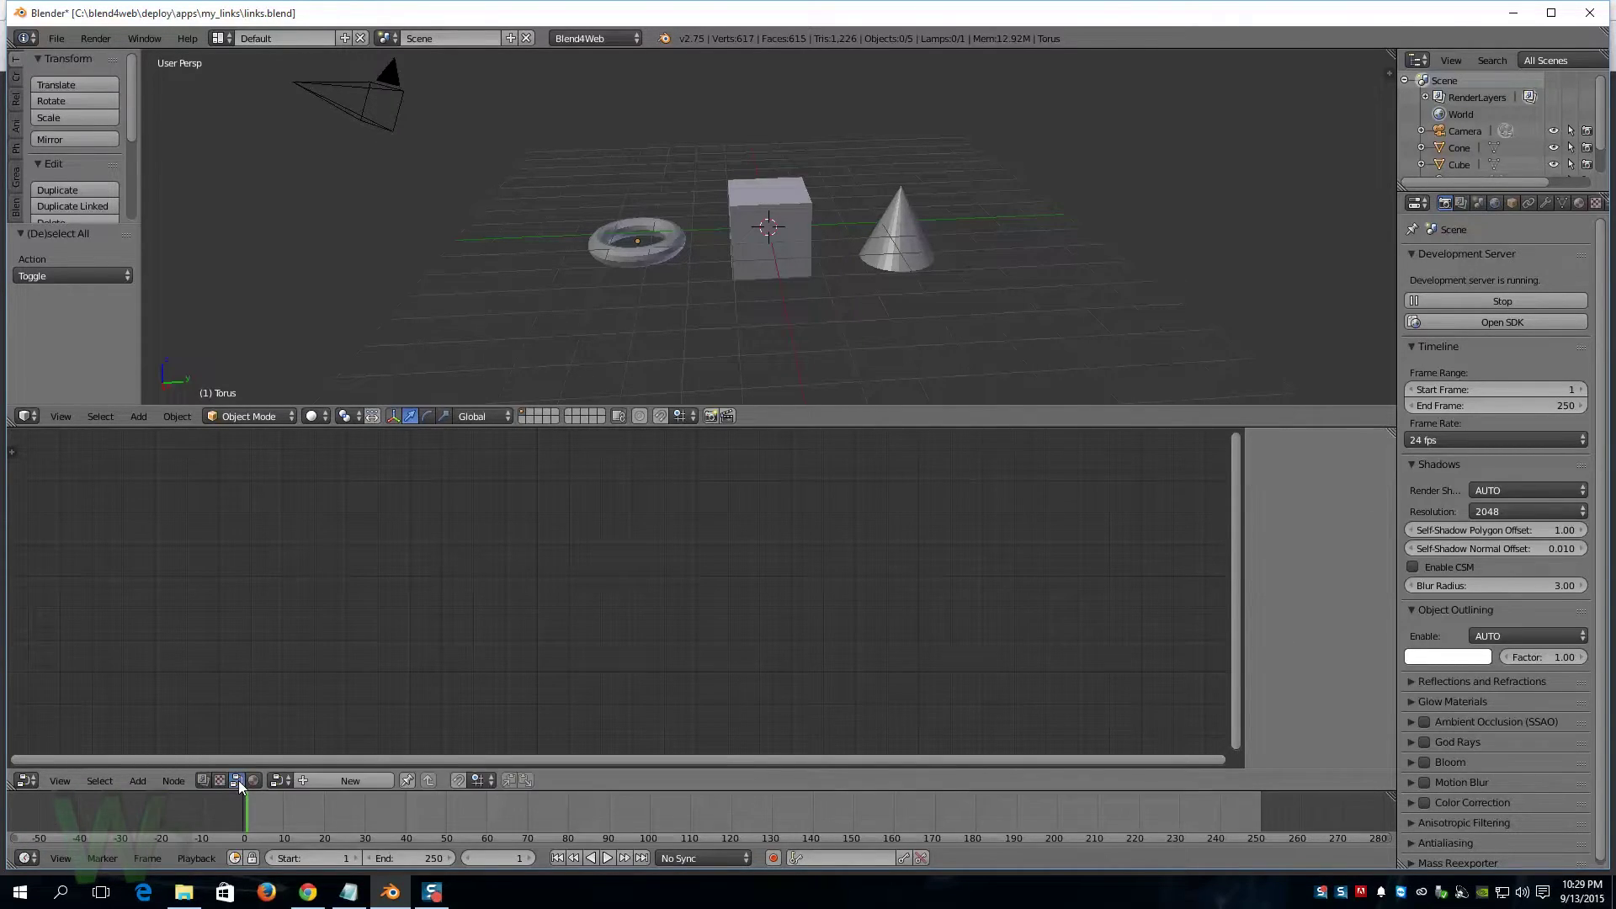
{"action": "left_click", "coordinate": [303, 782]}
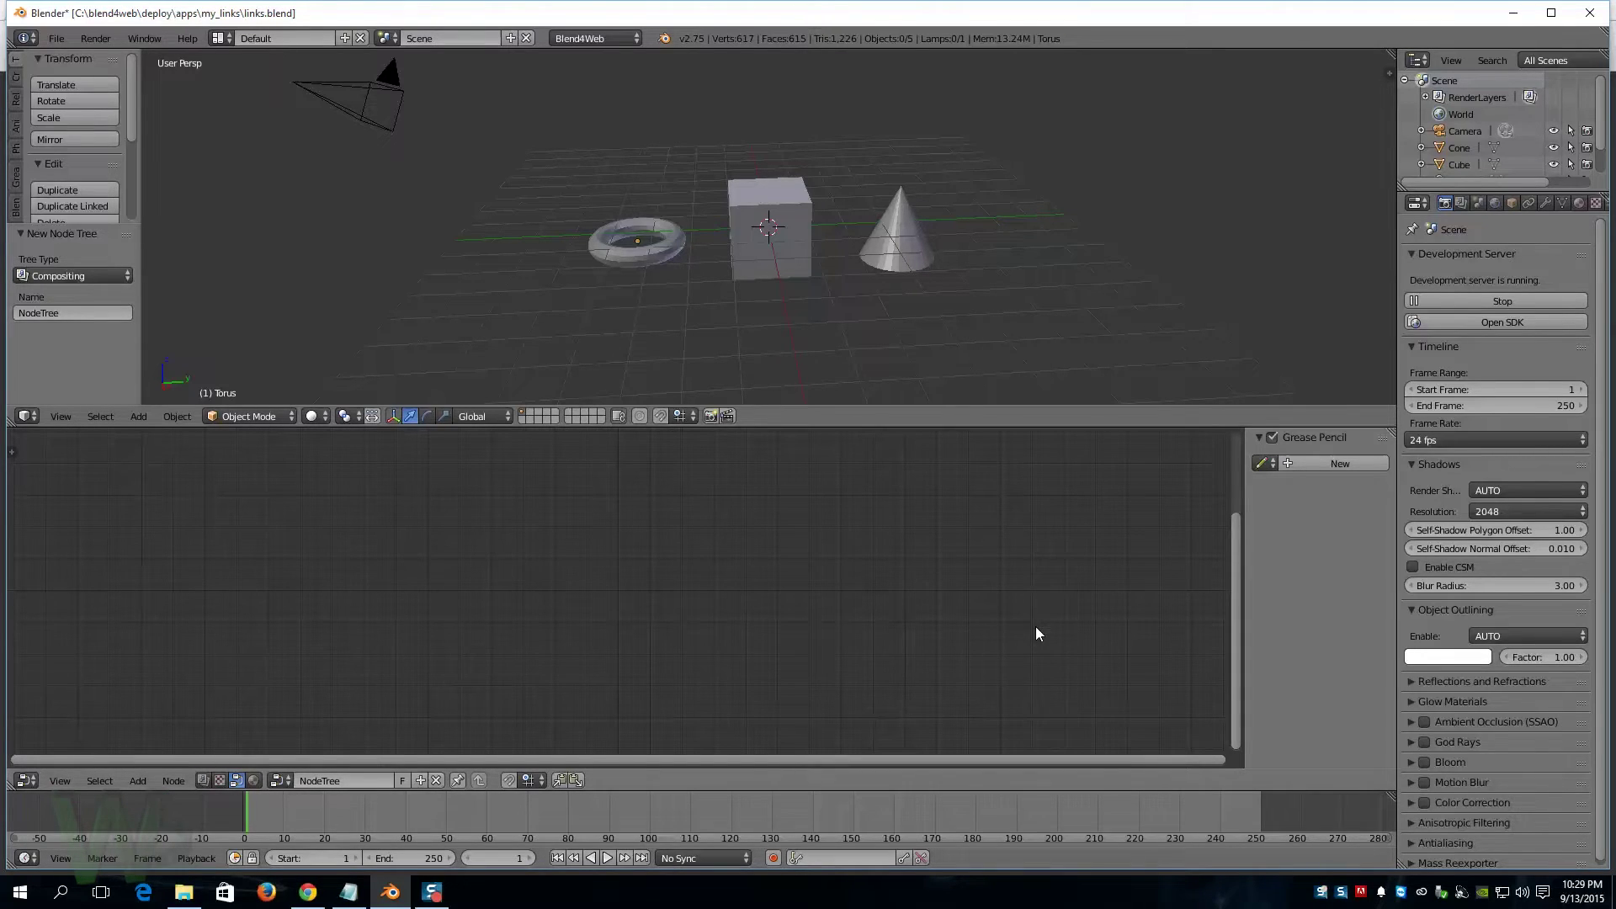
- Enable the scene's Logic Editor with a new B4WLogicNodeTree and display that tree in the Node Editor
{"action": "left_click", "coordinate": [1480, 203]}
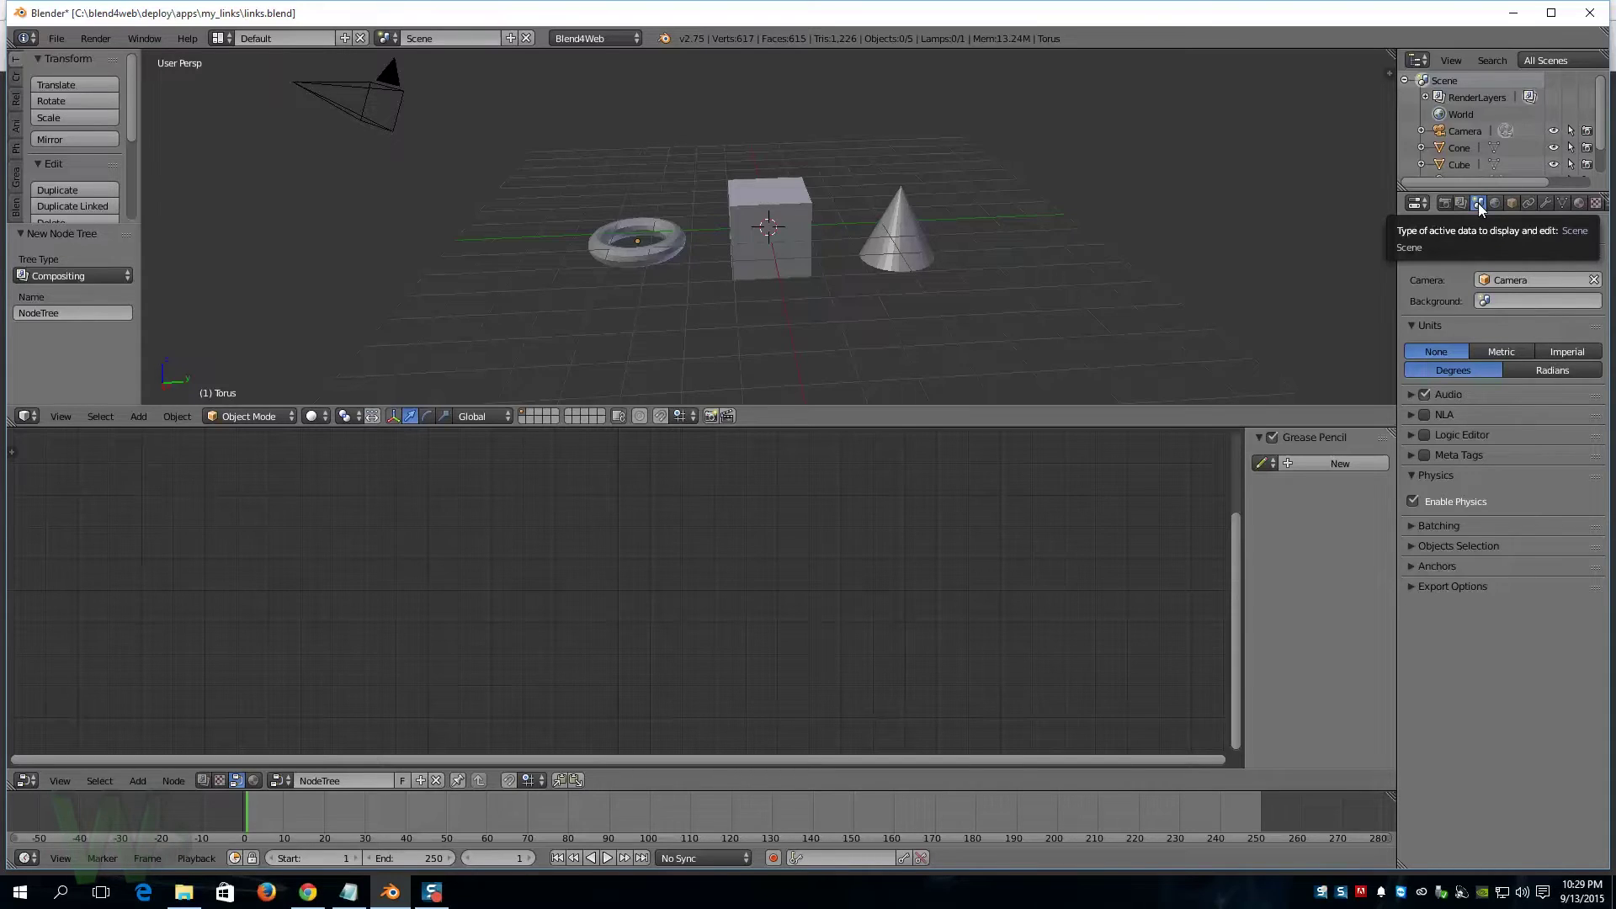
{"action": "left_click", "coordinate": [1411, 435]}
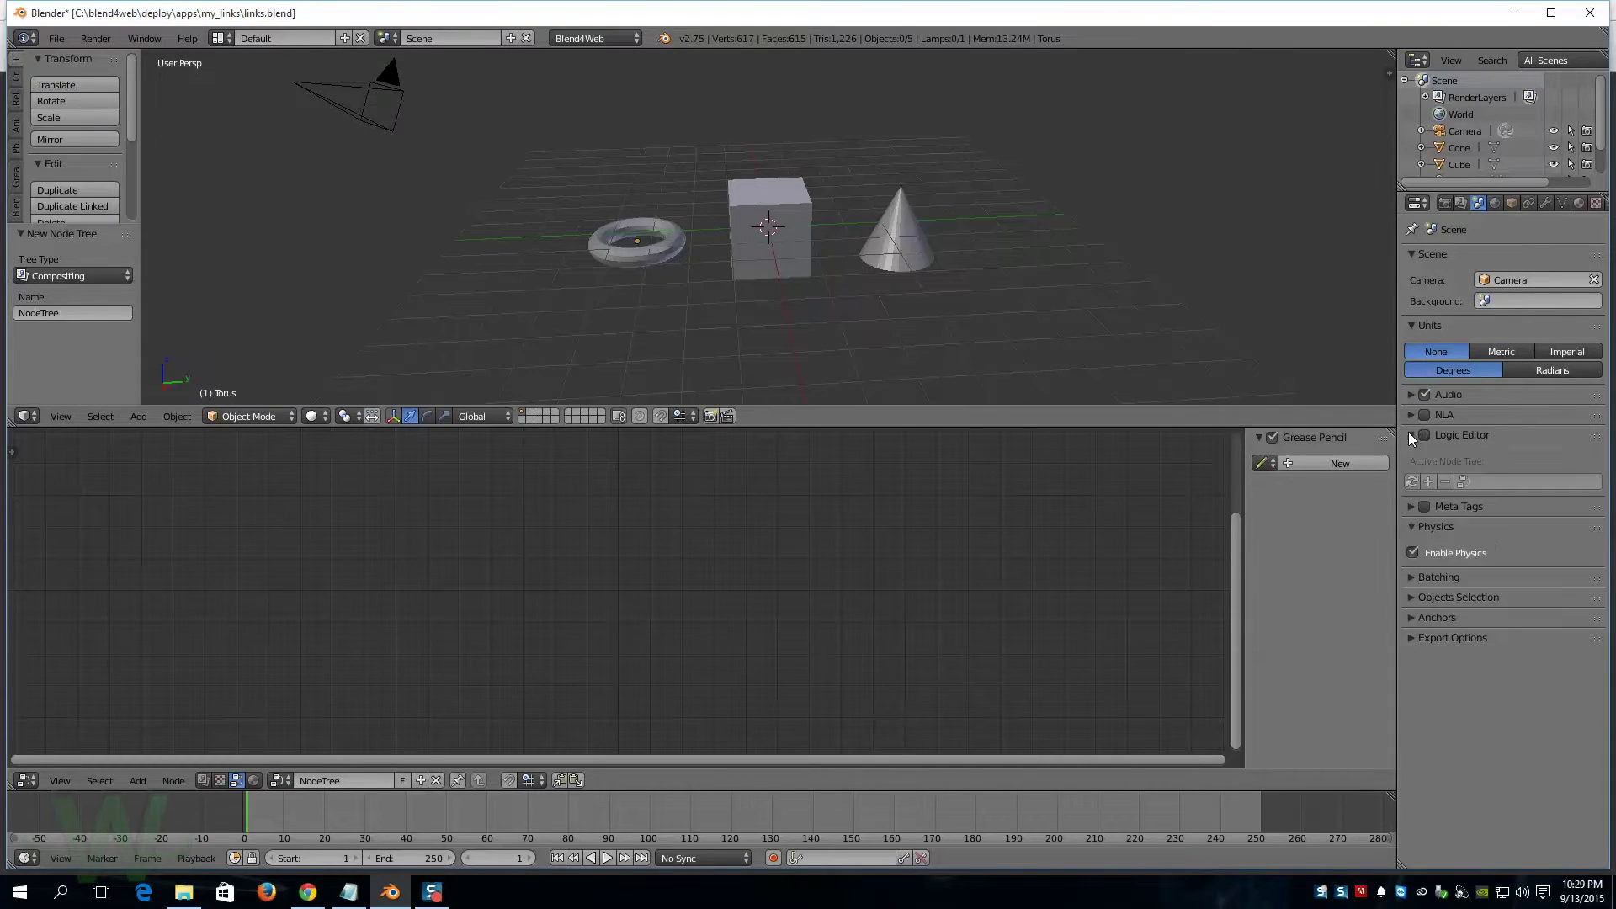
{"action": "left_click", "coordinate": [1425, 434]}
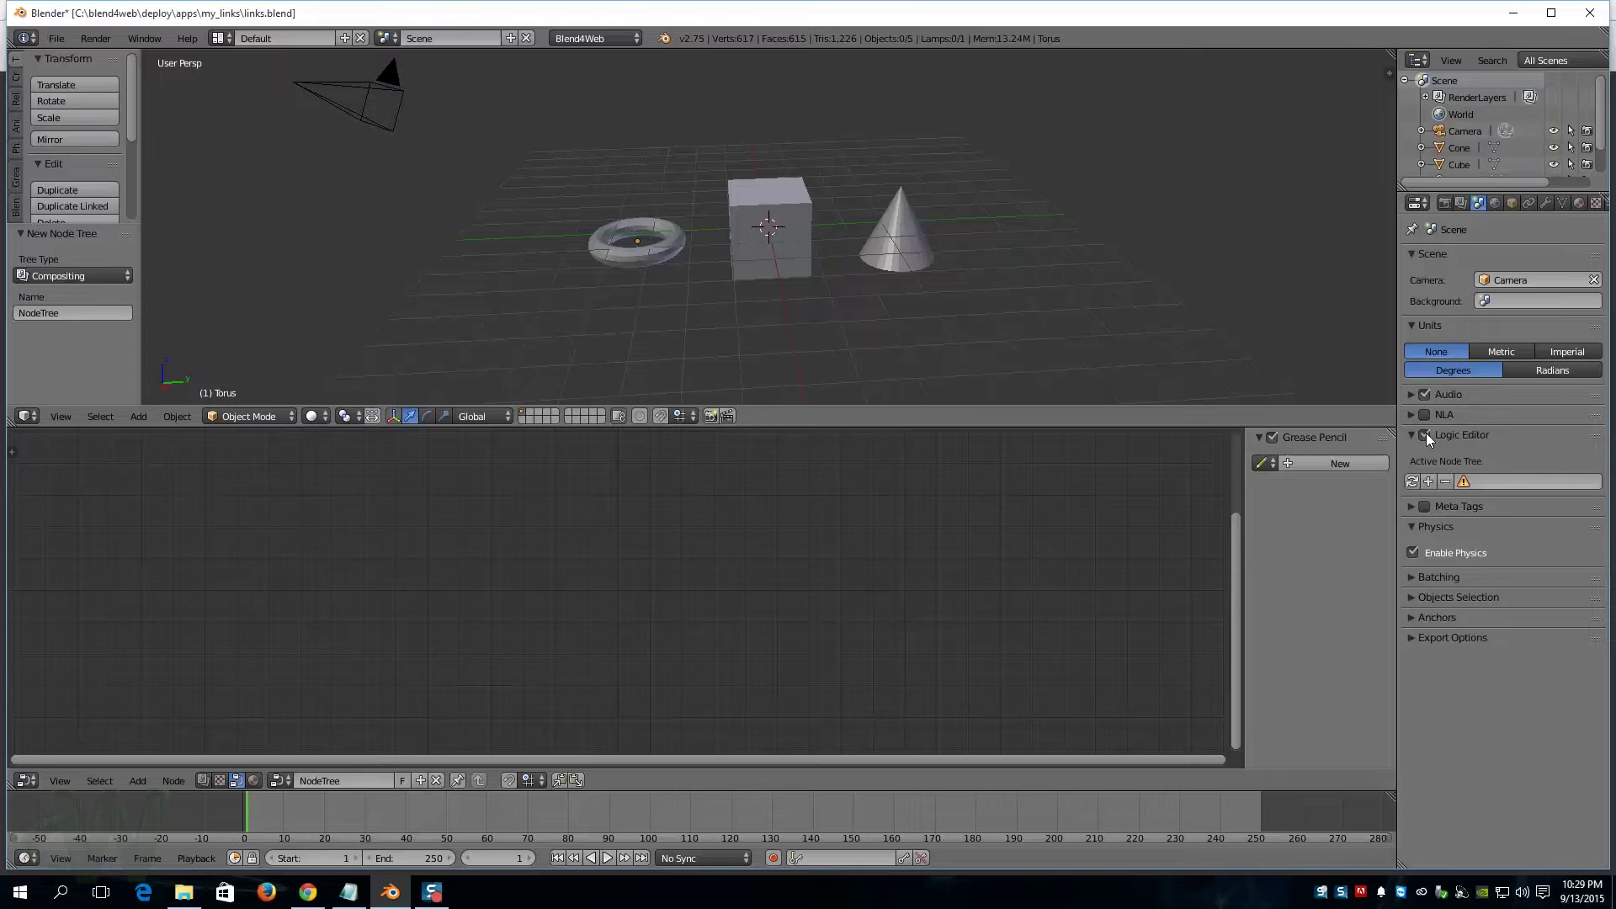
{"action": "left_click", "coordinate": [1428, 482]}
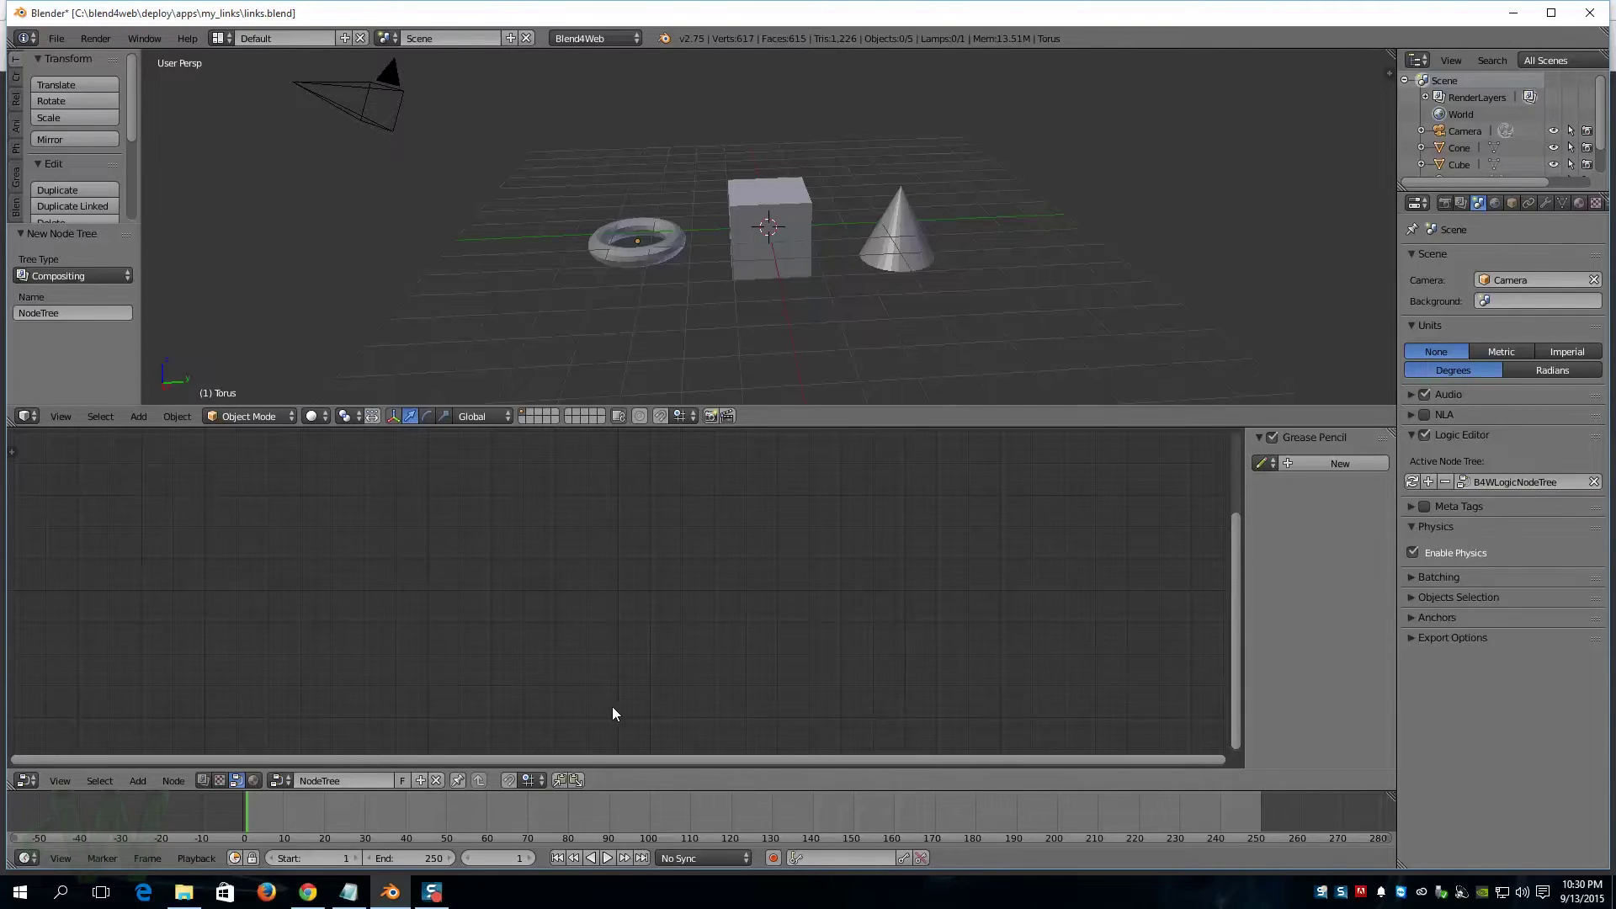
{"action": "left_click", "coordinate": [278, 780]}
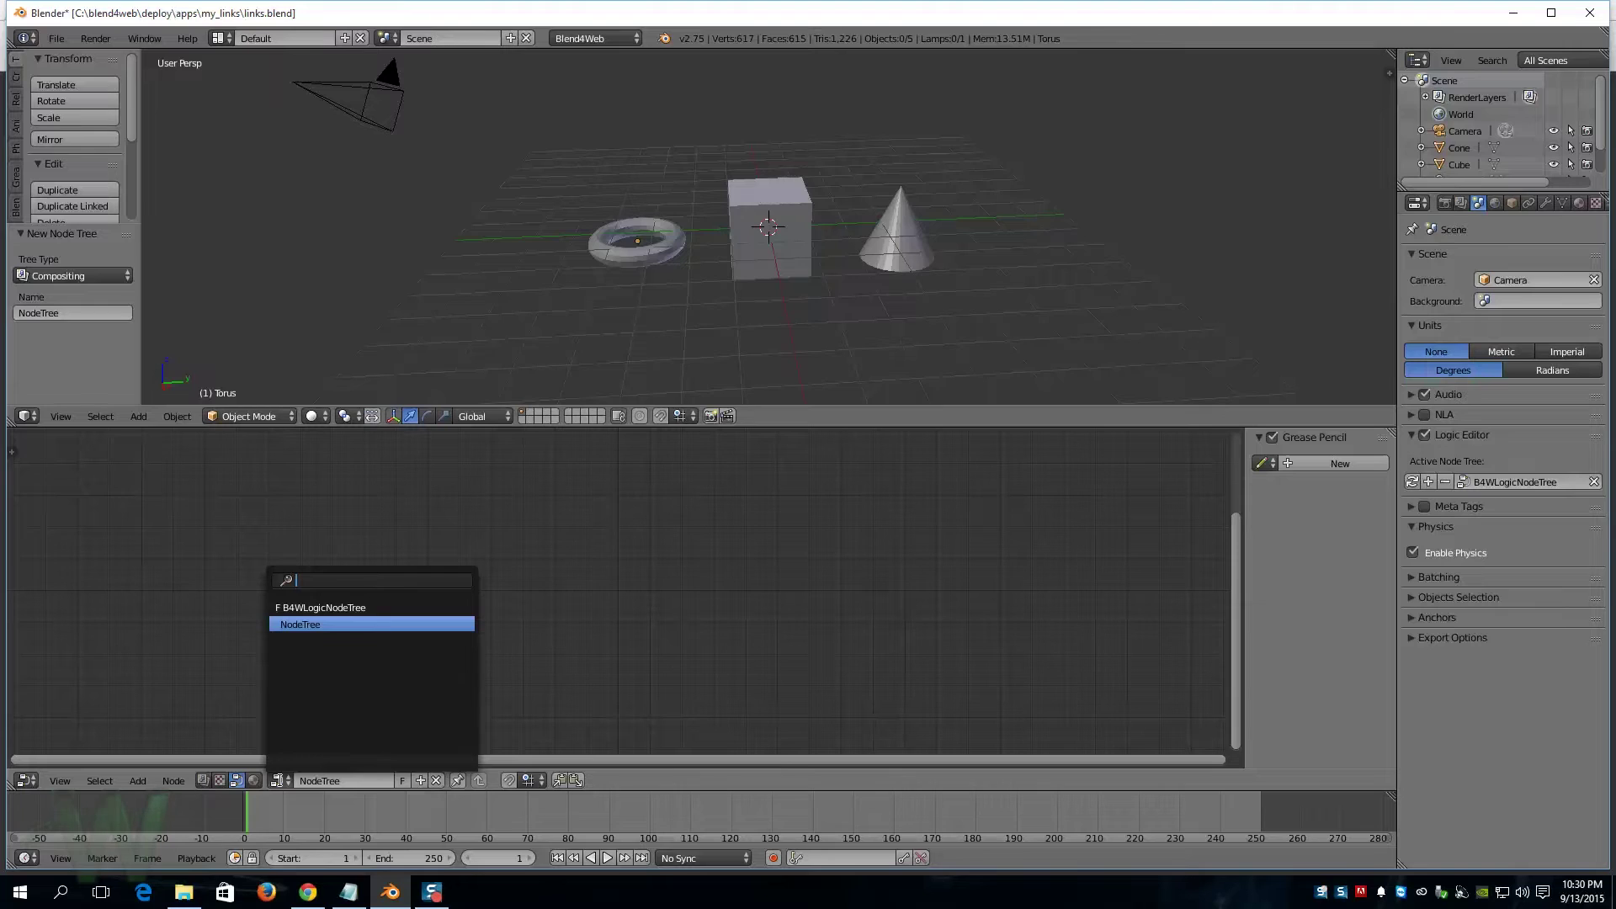
{"action": "left_click", "coordinate": [331, 608]}
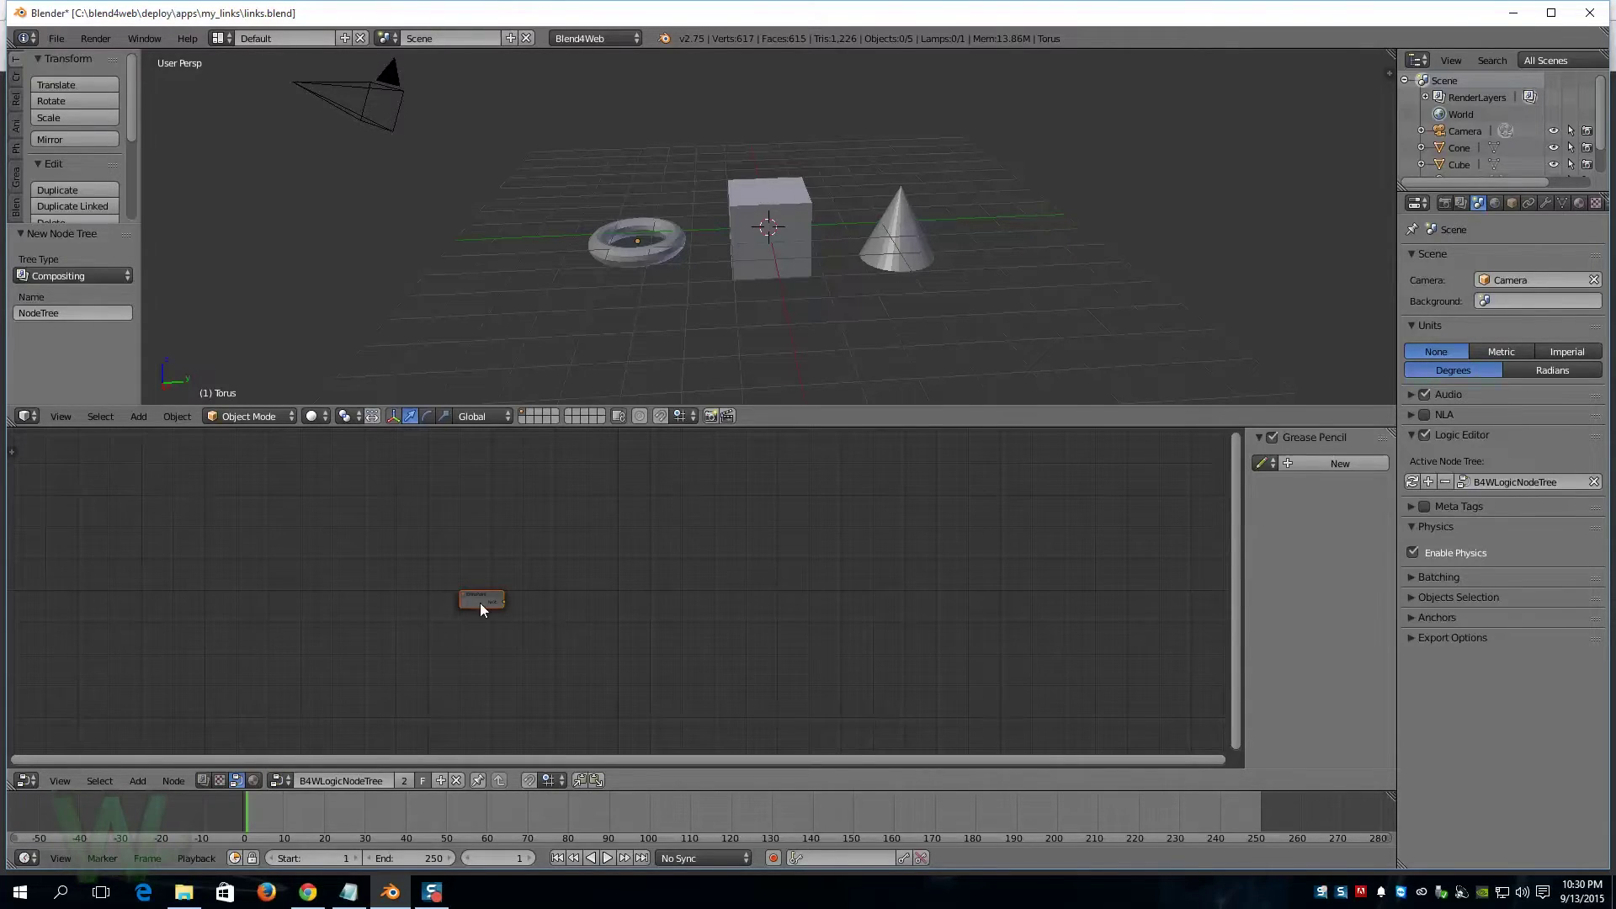
- Zoom the node editor and move the Entry Point node up and to the right
{"action": "scroll", "coordinate": [514, 619], "scroll_direction": "up", "scroll_amount": 5}
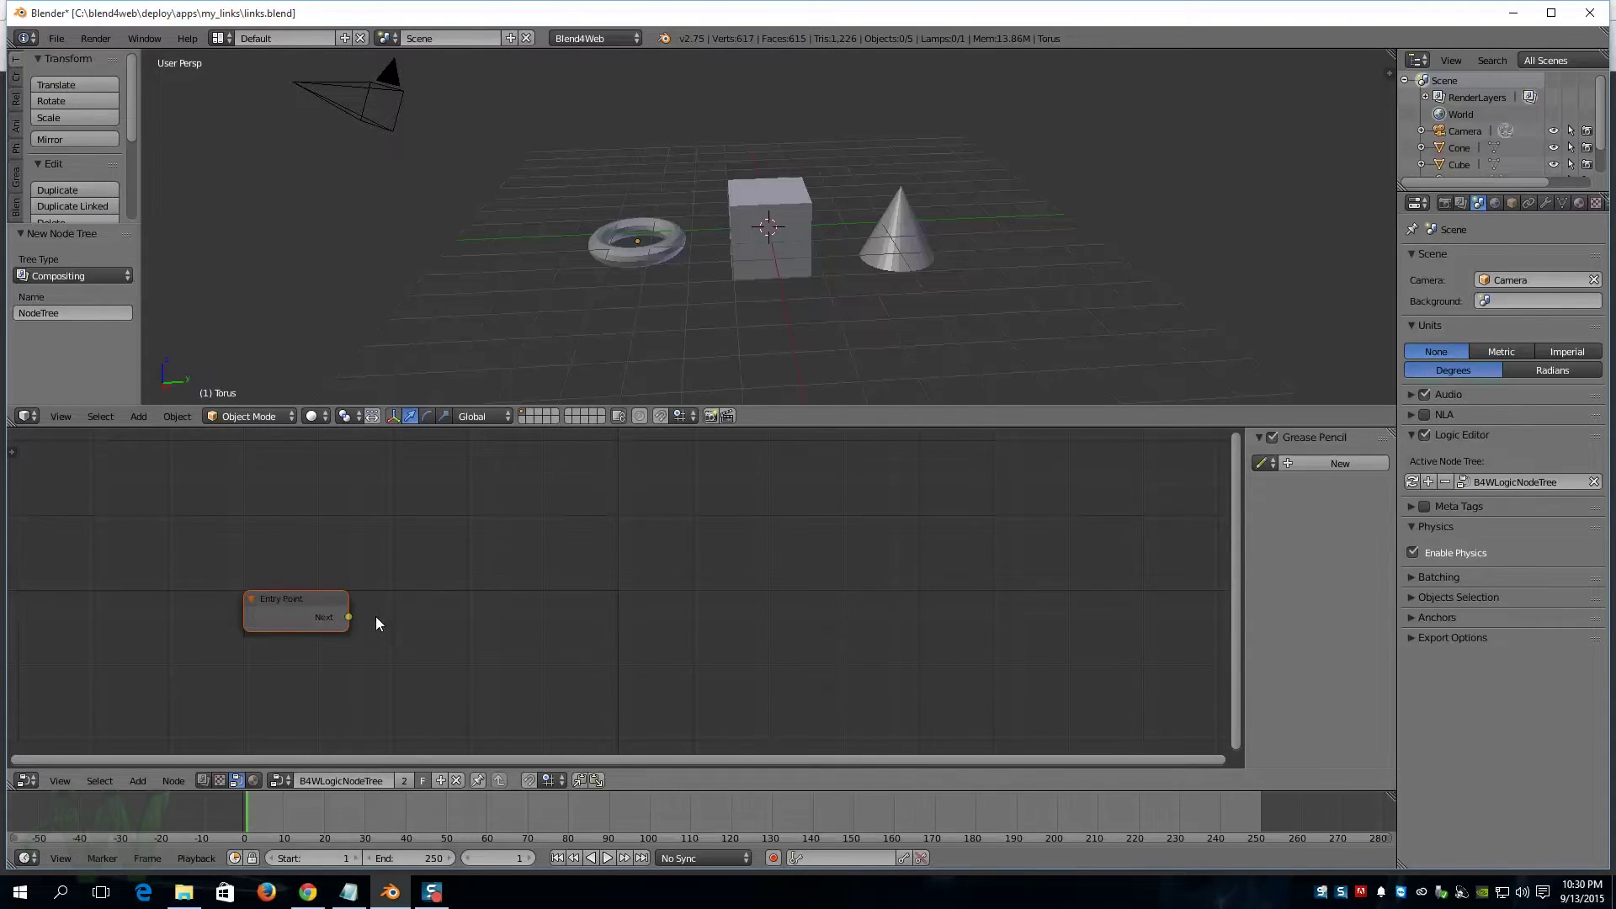
{"action": "left_click", "coordinate": [310, 600]}
{"action": "key", "text": "g"}
{"action": "left_click", "coordinate": [467, 523]}
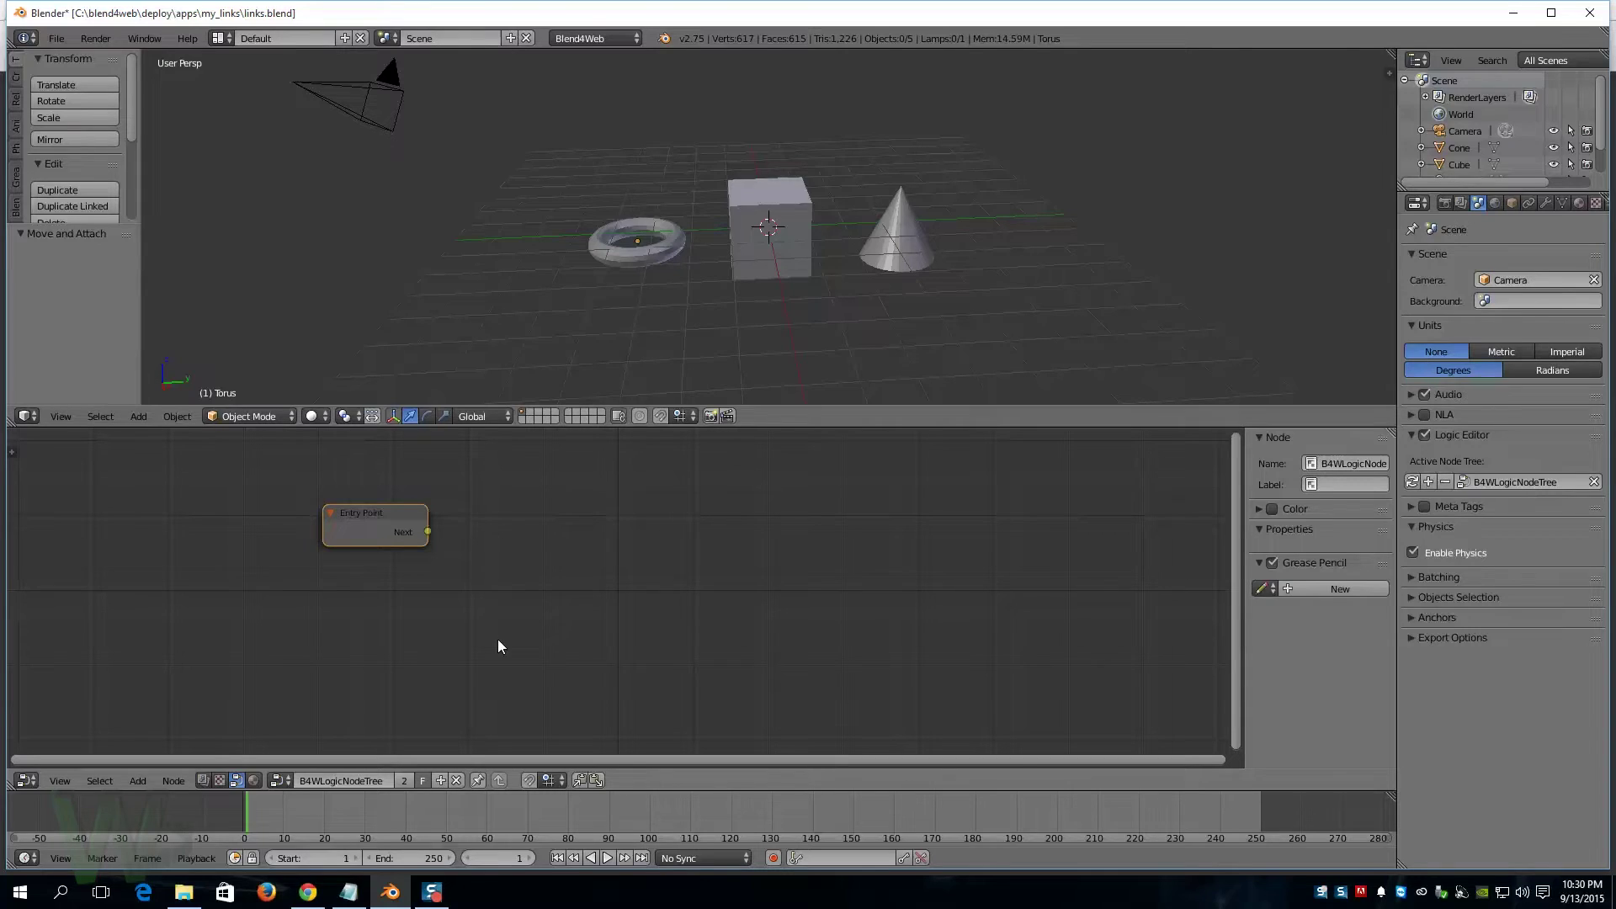
- Add a Select & Jump logic node and place it beside the Entry Point node
{"action": "left_click", "coordinate": [139, 781]}
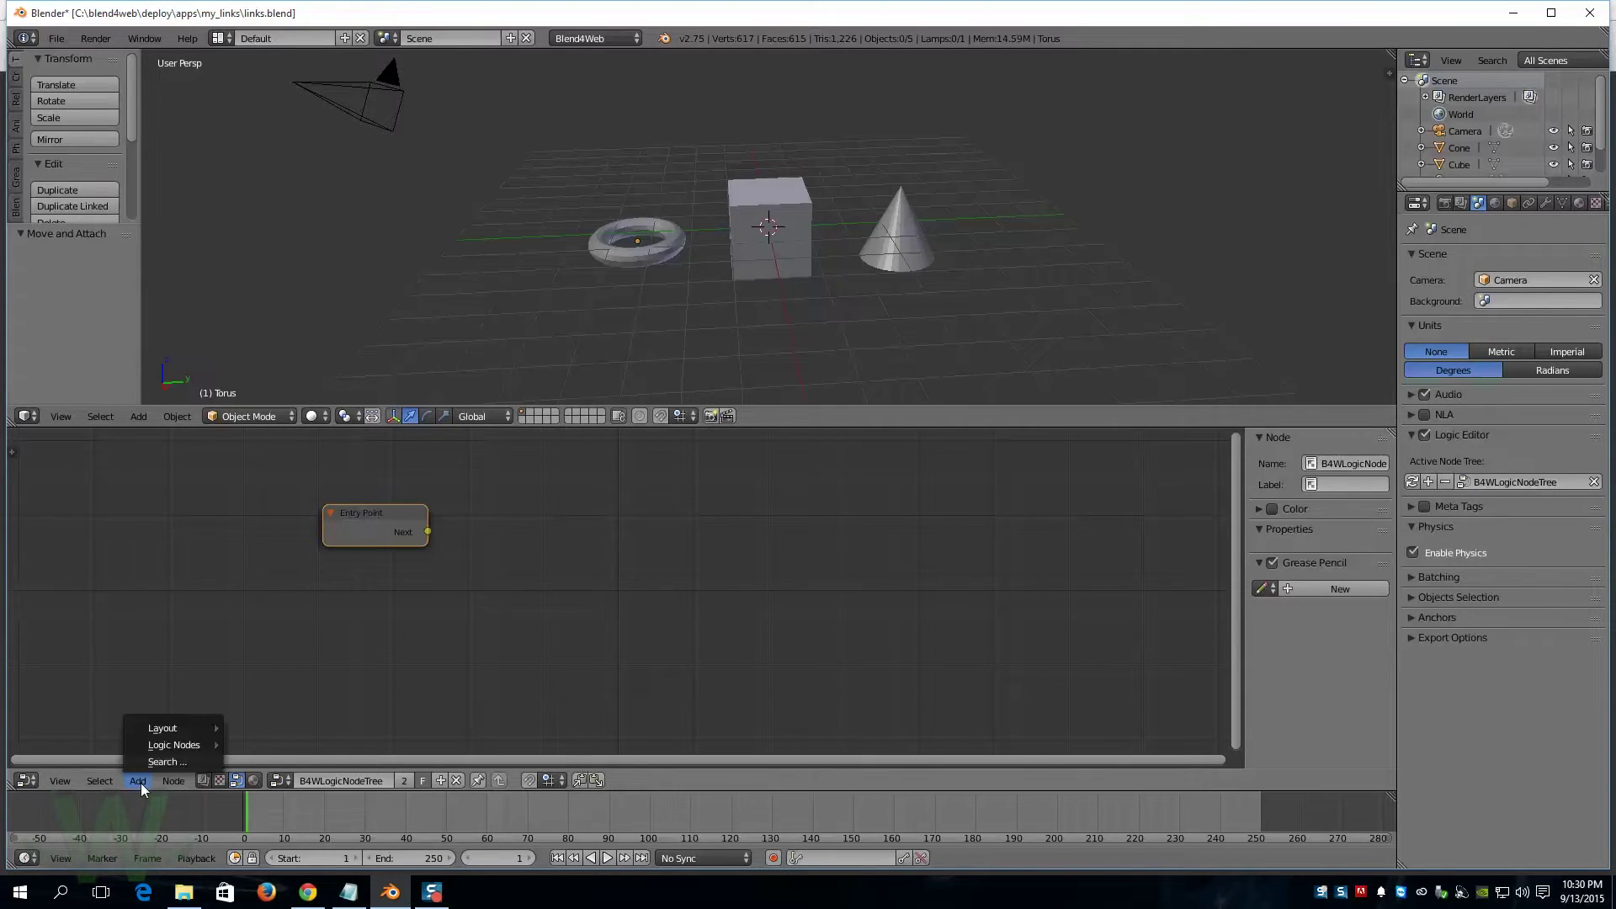
{"action": "mouse_move", "coordinate": [170, 746]}
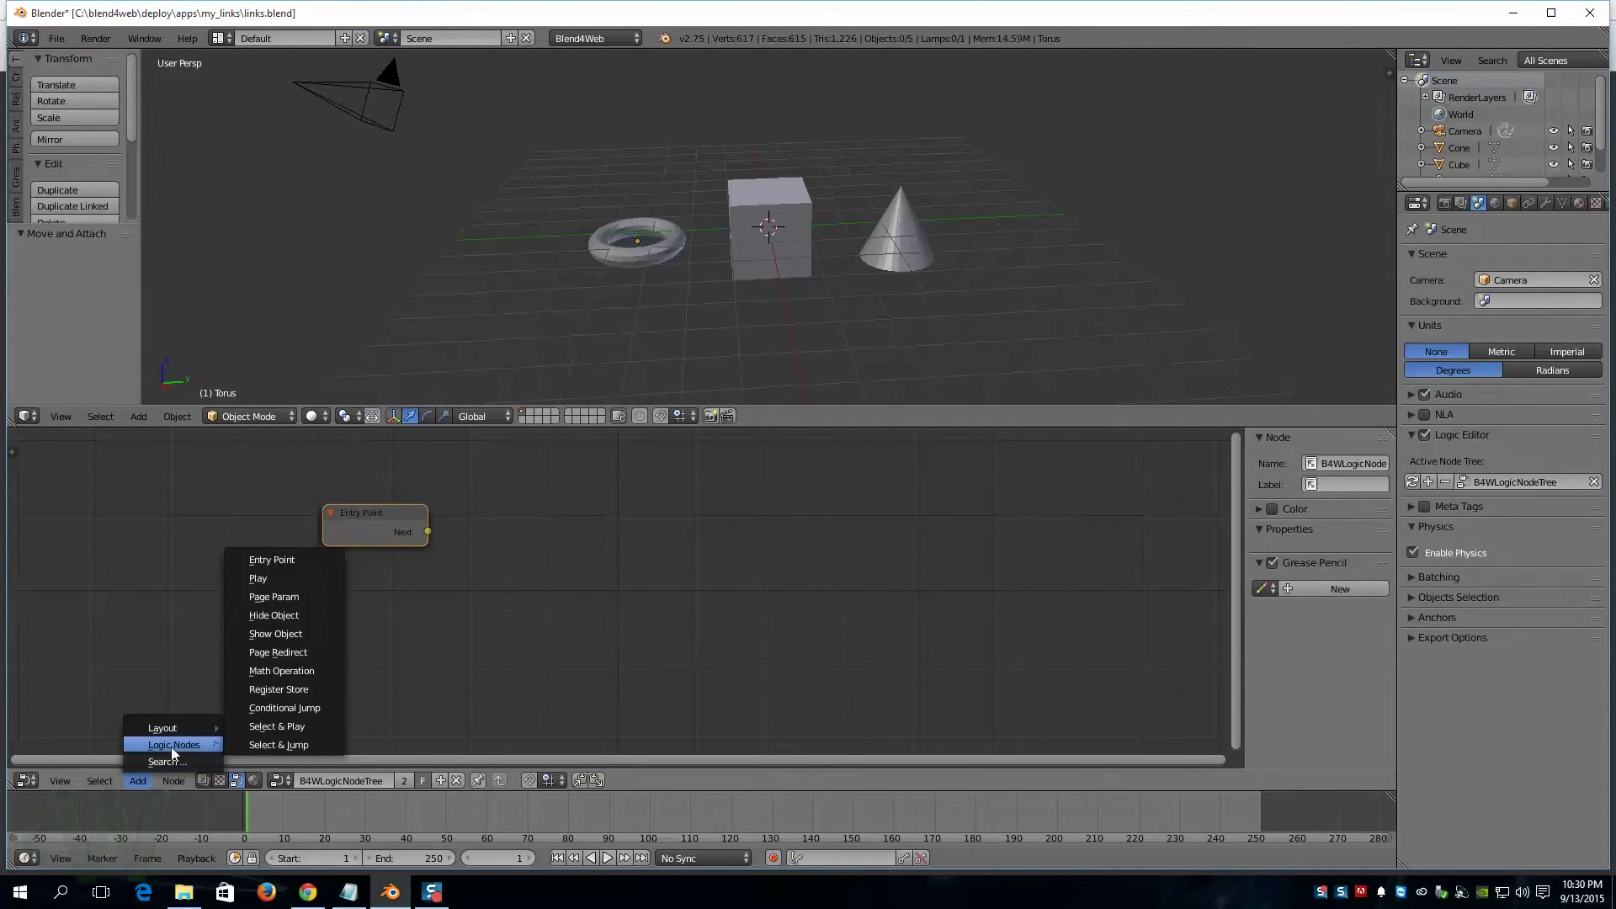
{"action": "left_click", "coordinate": [304, 747]}
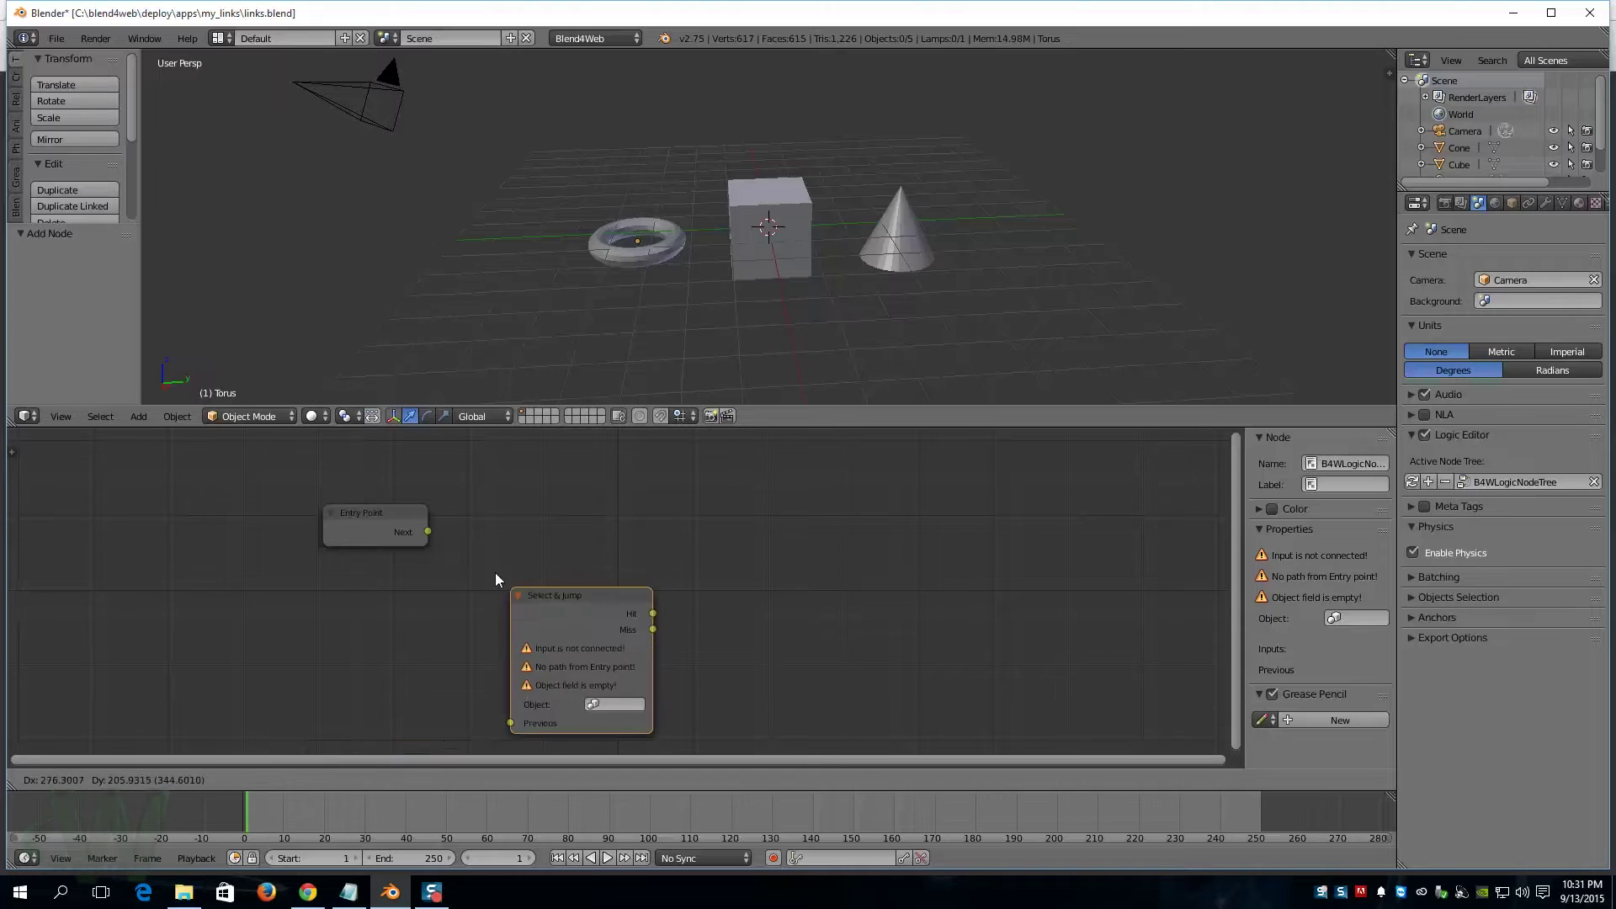
{"action": "left_click", "coordinate": [463, 561]}
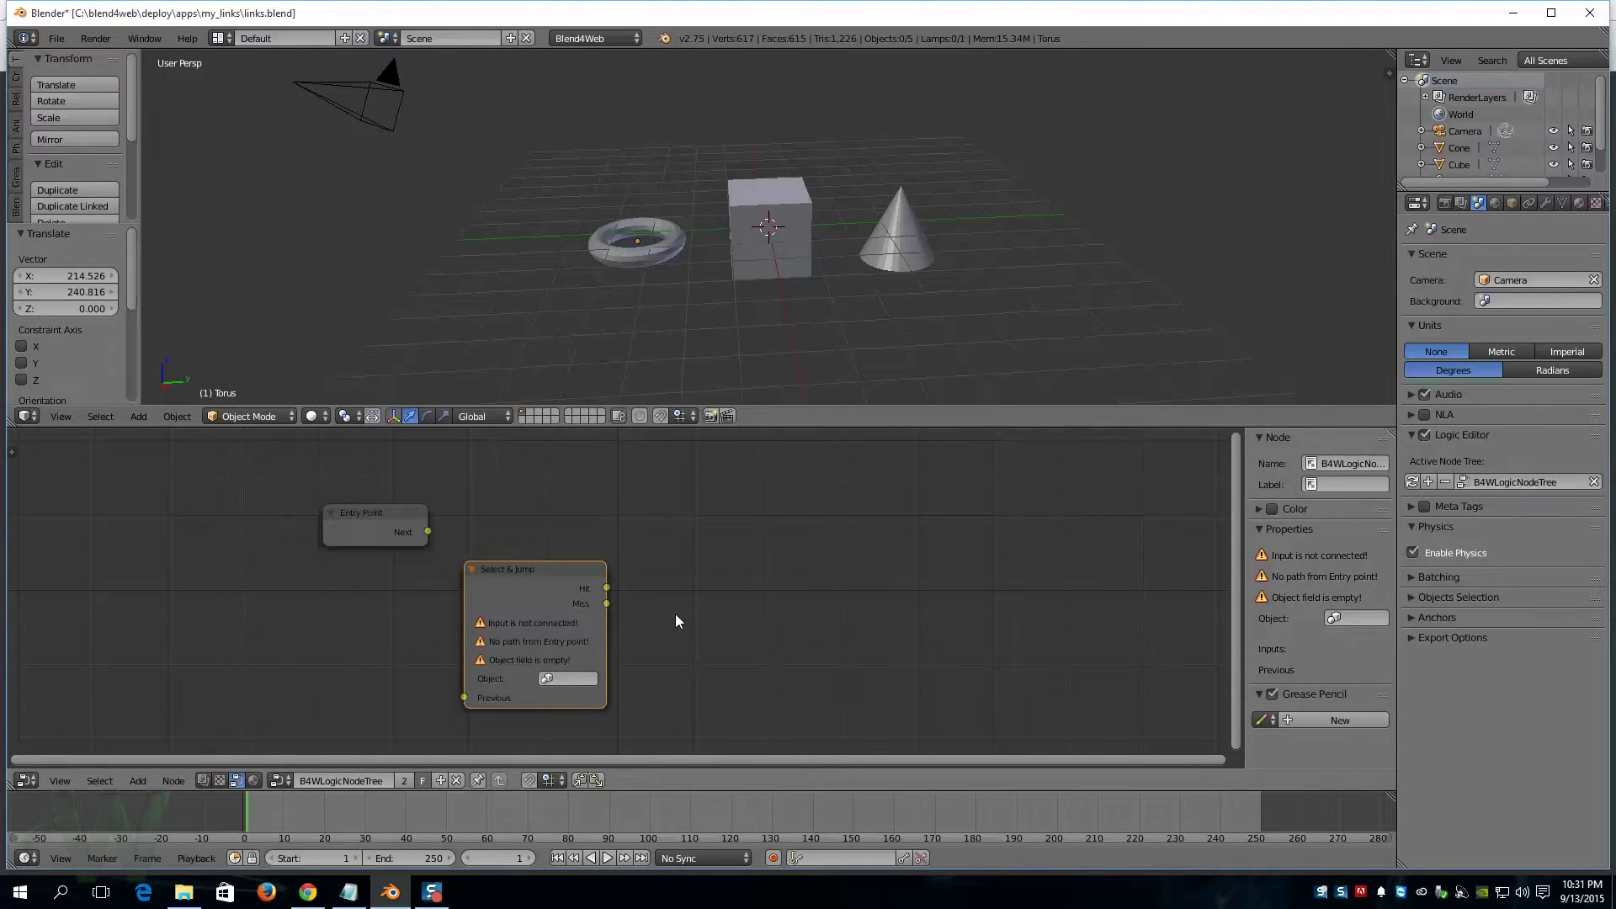
{"action": "key", "text": "shift+a"}
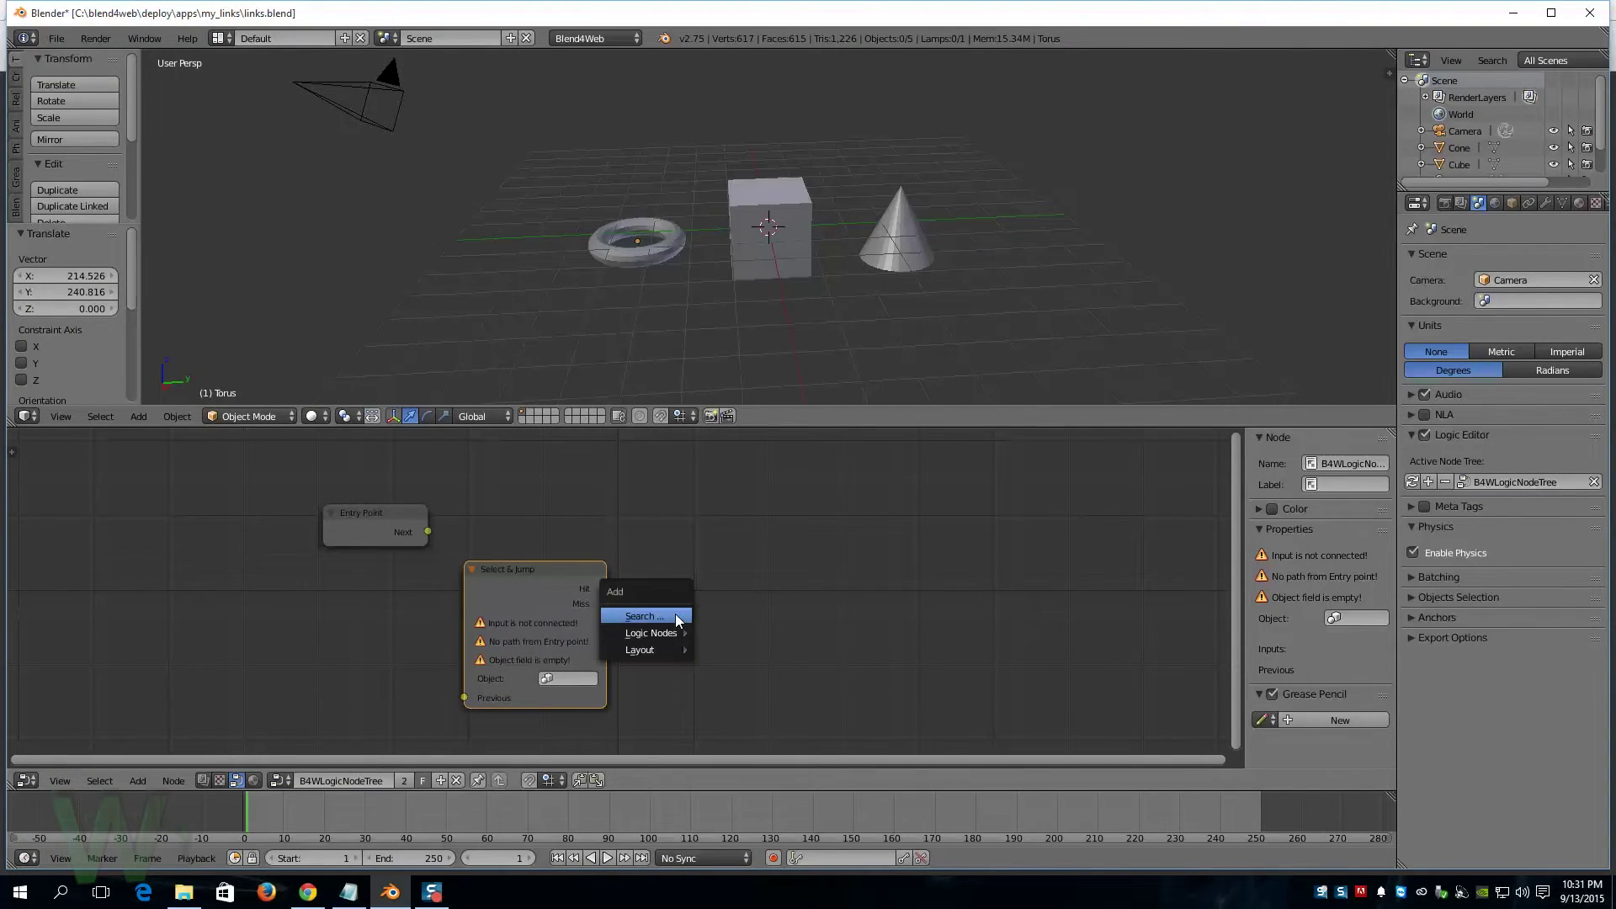
{"action": "mouse_move", "coordinate": [675, 640]}
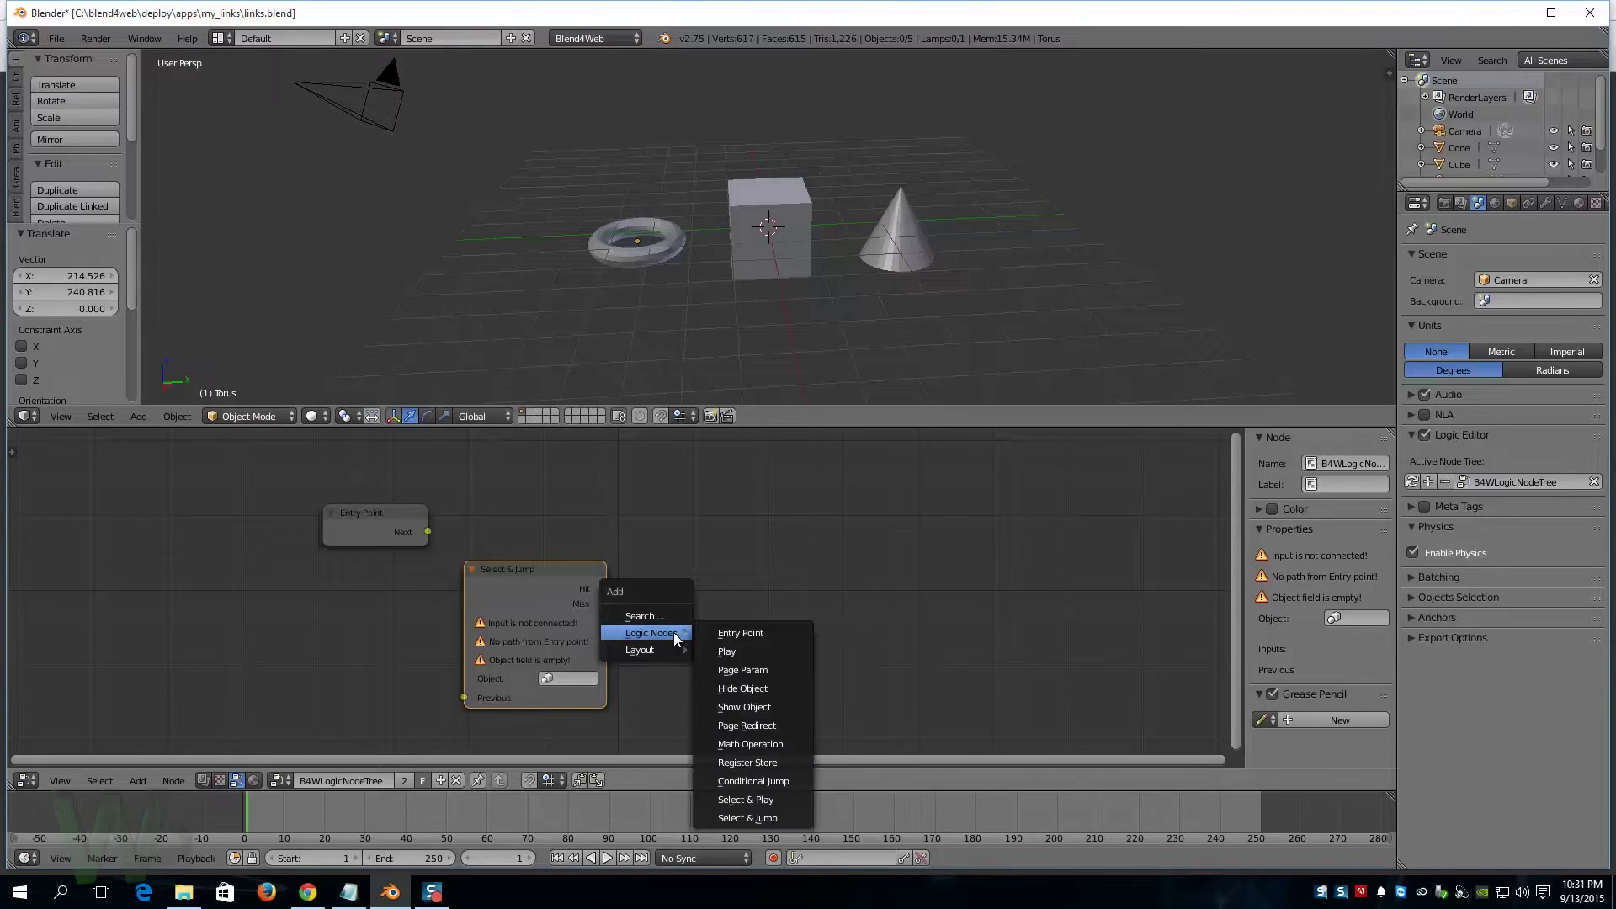
{"action": "left_click", "coordinate": [773, 725]}
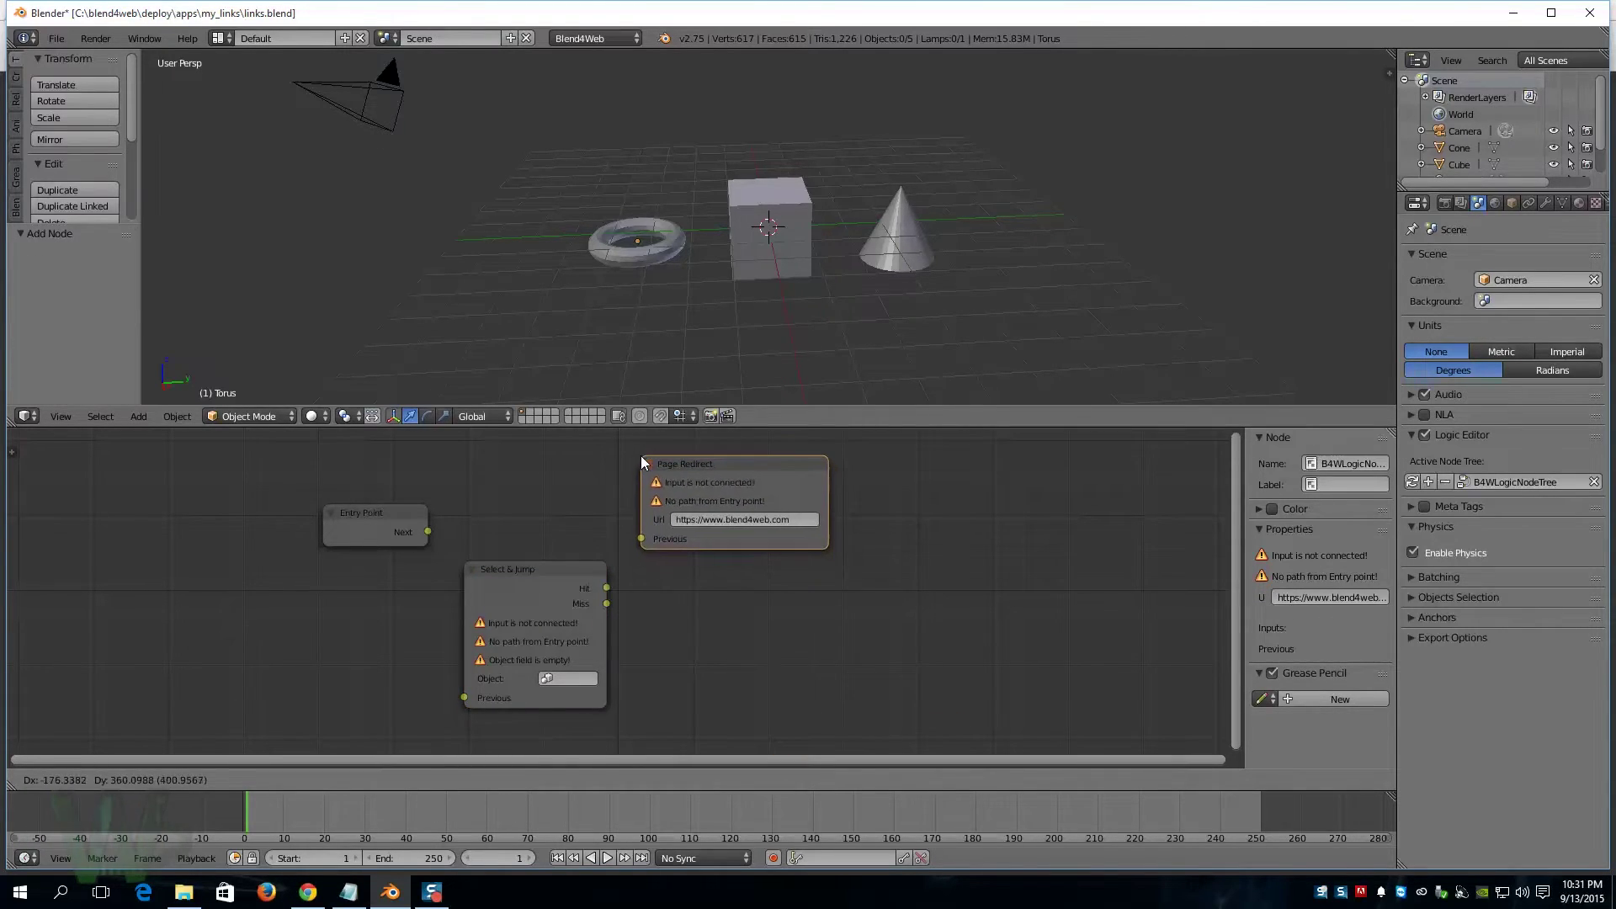
{"action": "left_click", "coordinate": [640, 456]}
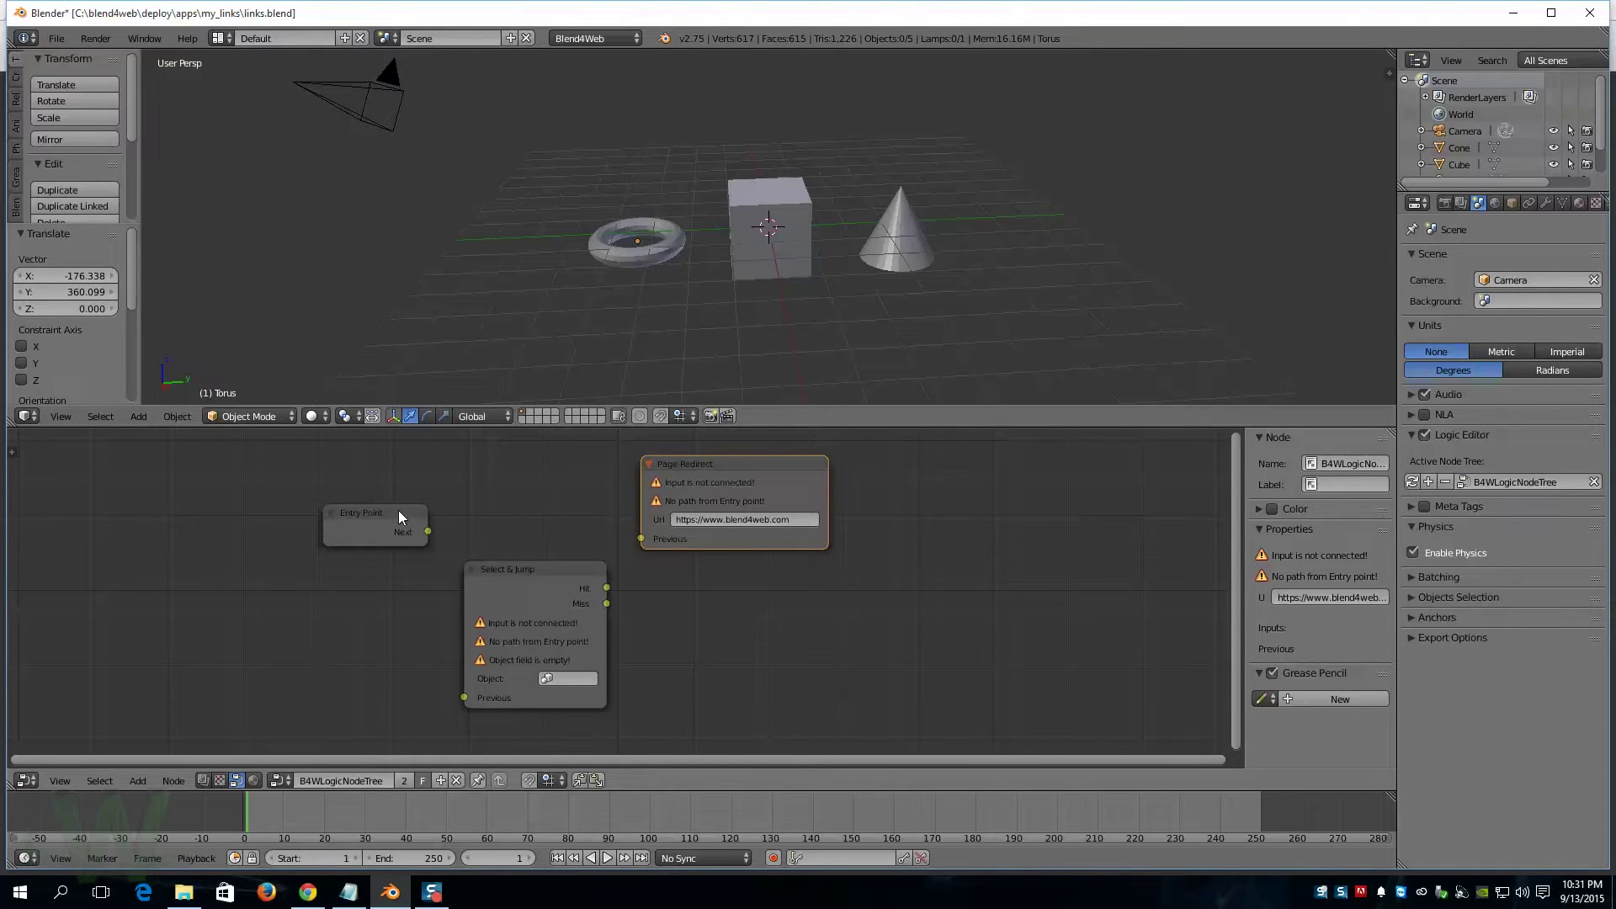
{"action": "left_click_drag", "start_coordinate": [399, 516], "coordinate": [232, 557]}
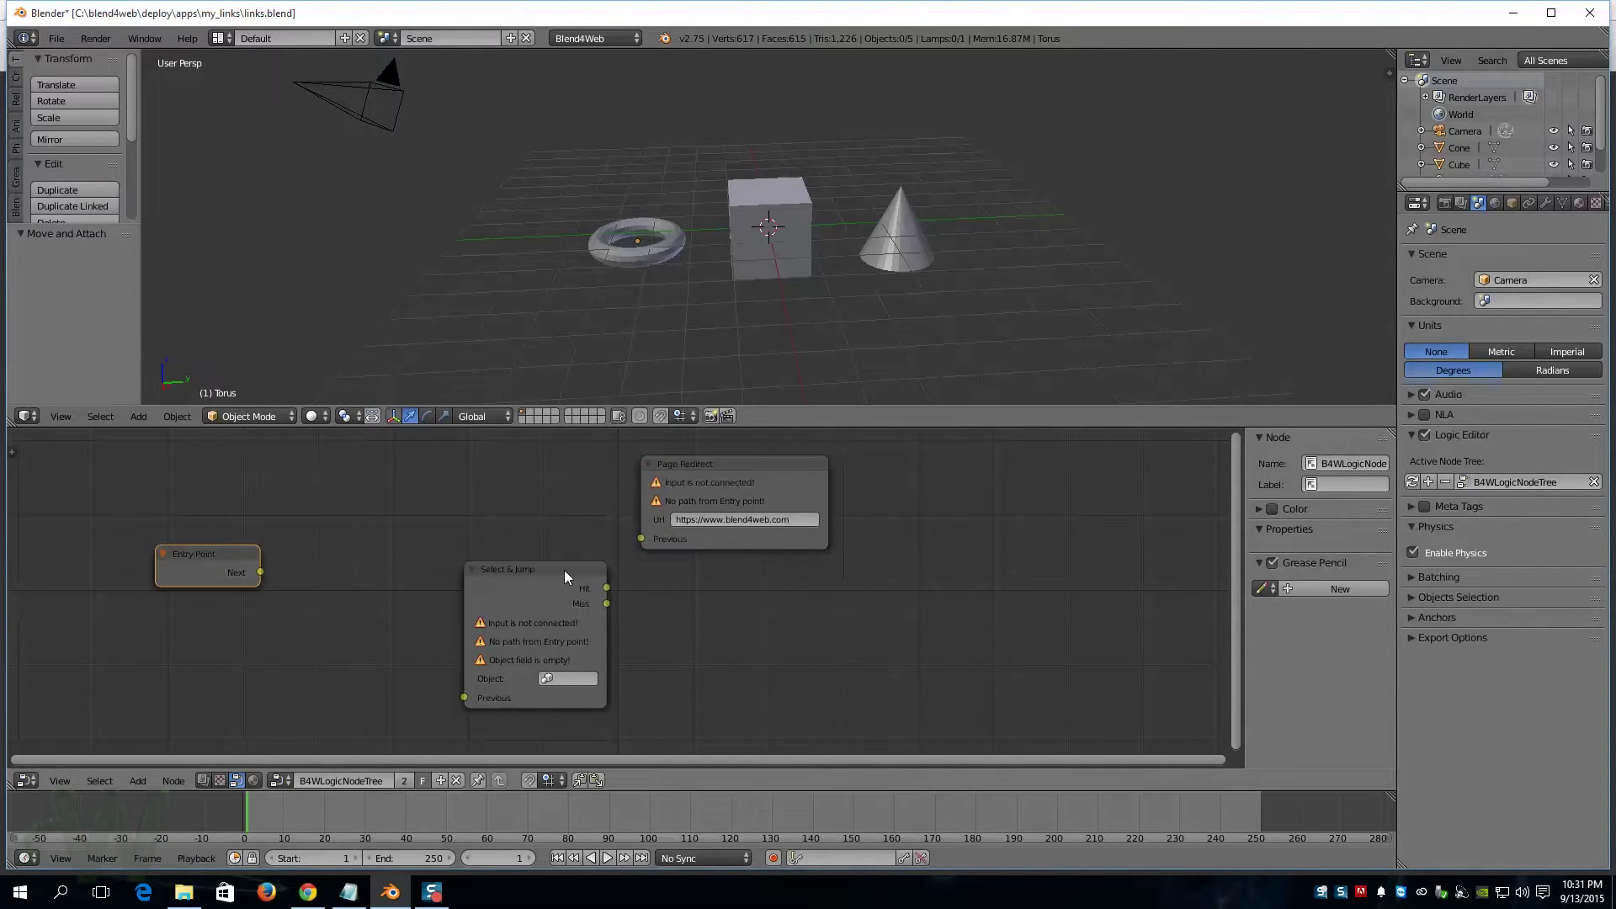
{"action": "left_click_drag", "start_coordinate": [564, 578], "coordinate": [446, 592]}
{"action": "left_click_drag", "start_coordinate": [768, 459], "coordinate": [644, 469]}
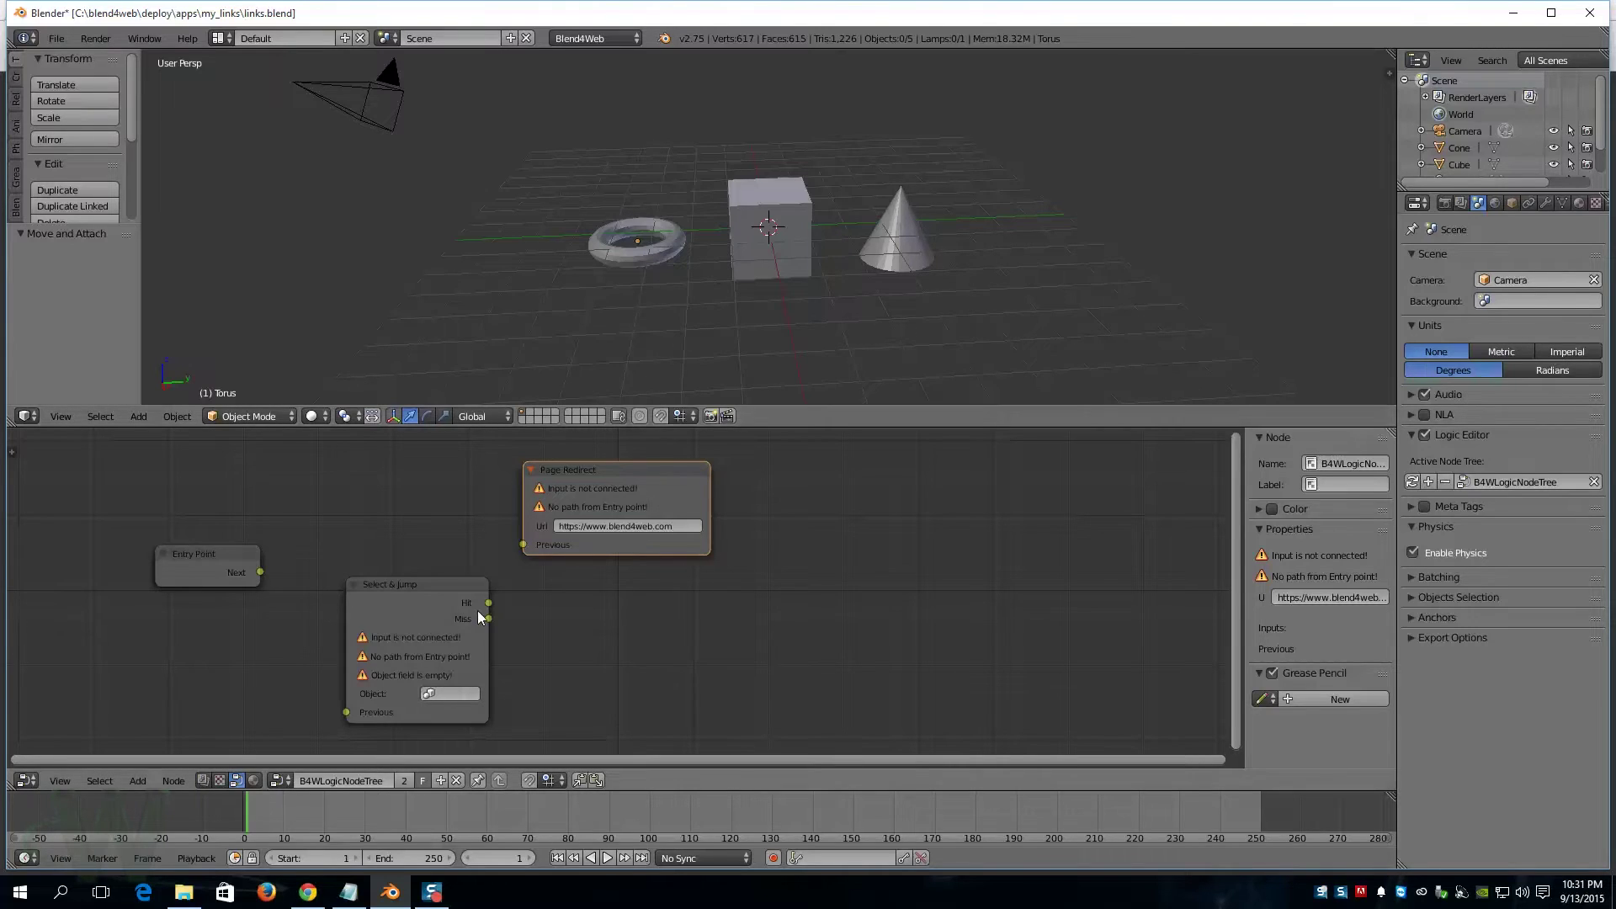
- Enlarge the outliner to list Camera, Cone, Cube, Lamp and Torus, and check the Torus, Lamp and Cube names
{"action": "left_click", "coordinate": [429, 693]}
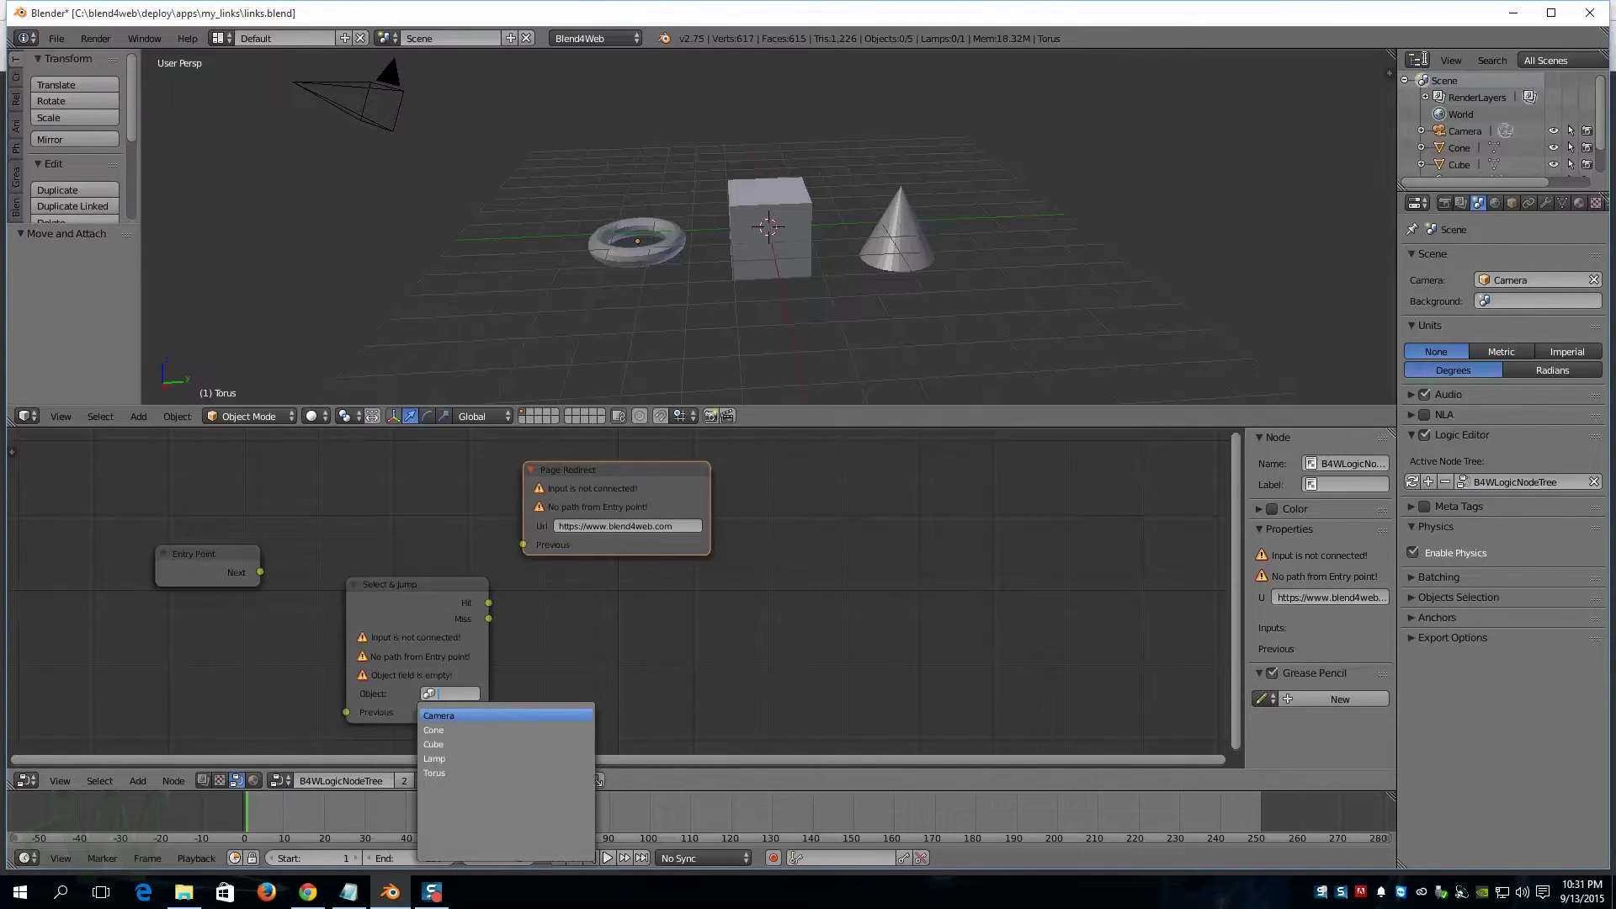
{"action": "left_click", "coordinate": [1533, 203]}
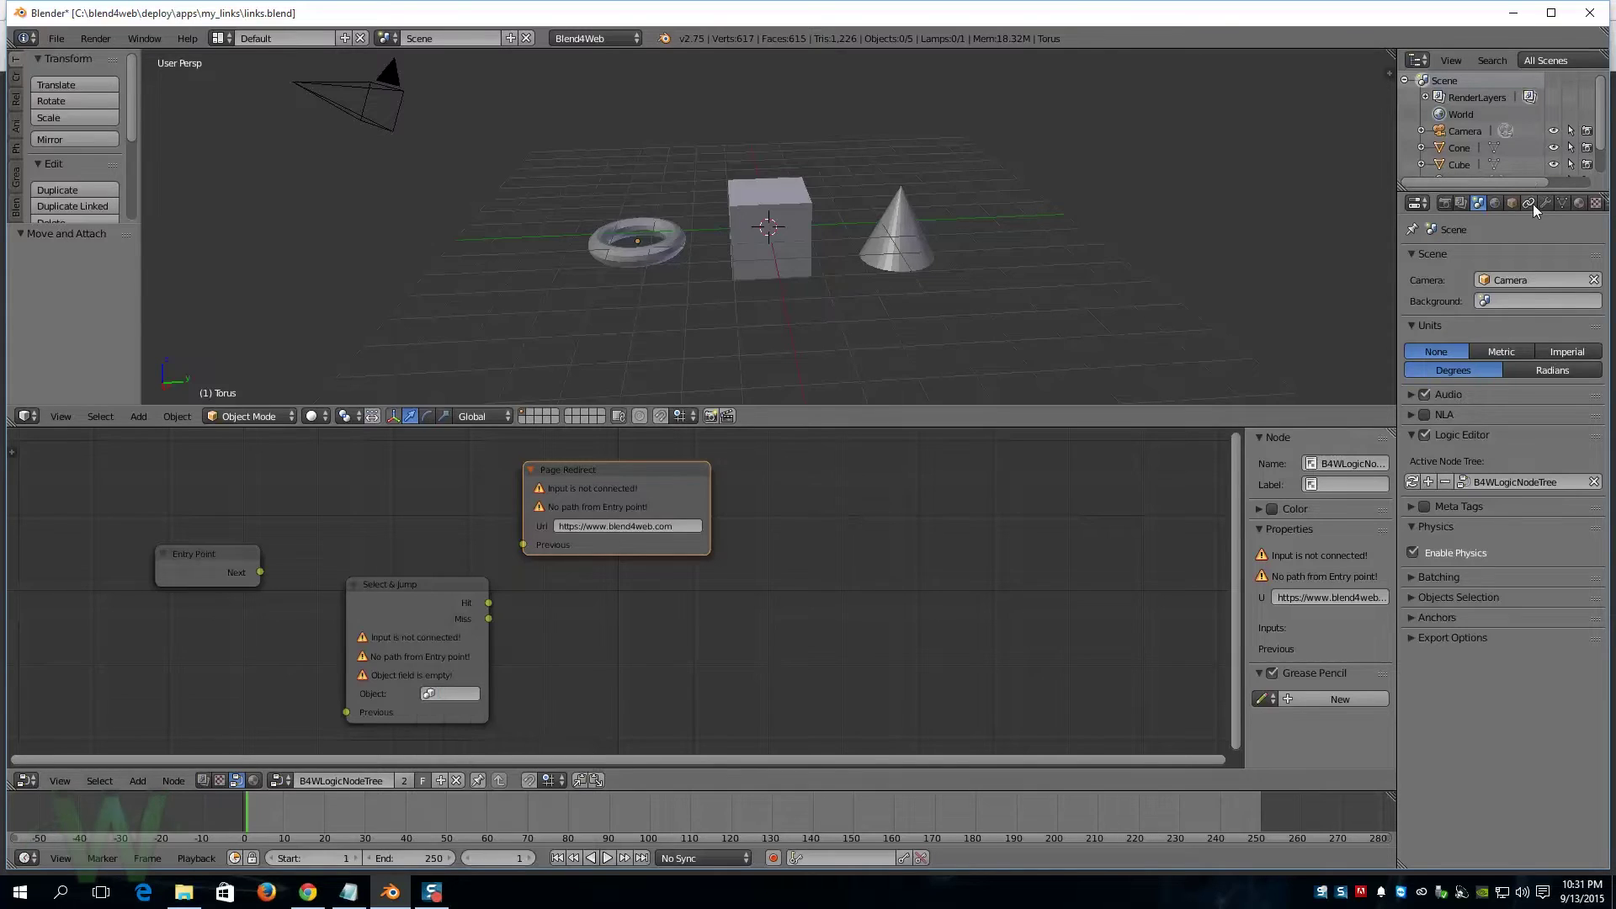
{"action": "left_click_drag", "start_coordinate": [1534, 192], "coordinate": [1514, 285]}
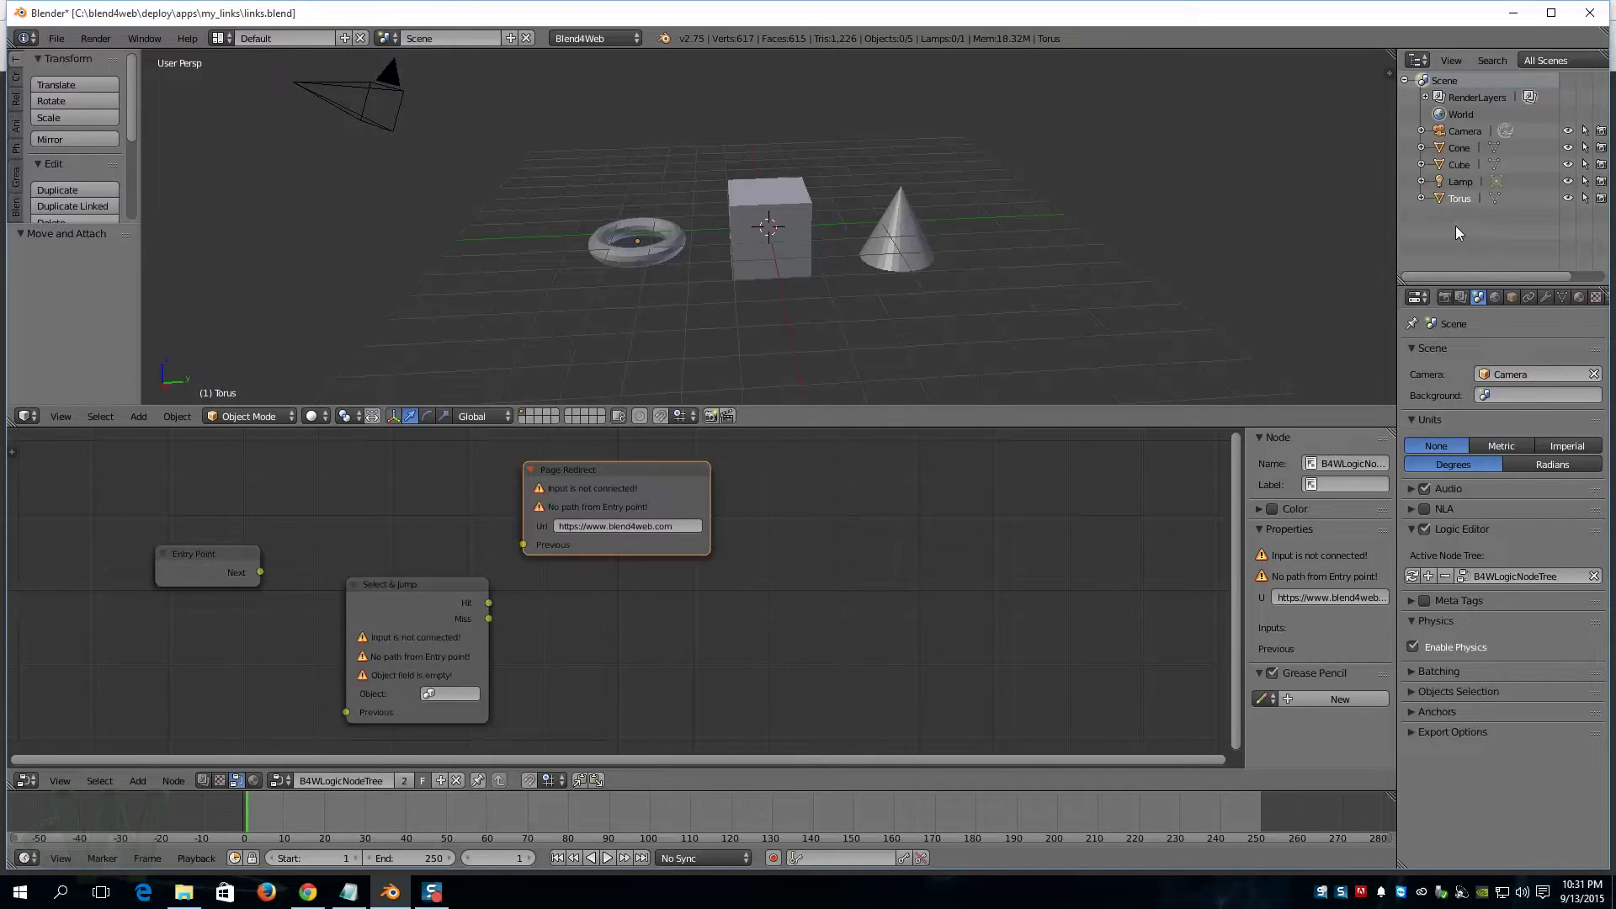
{"action": "double_click", "coordinate": [1462, 197]}
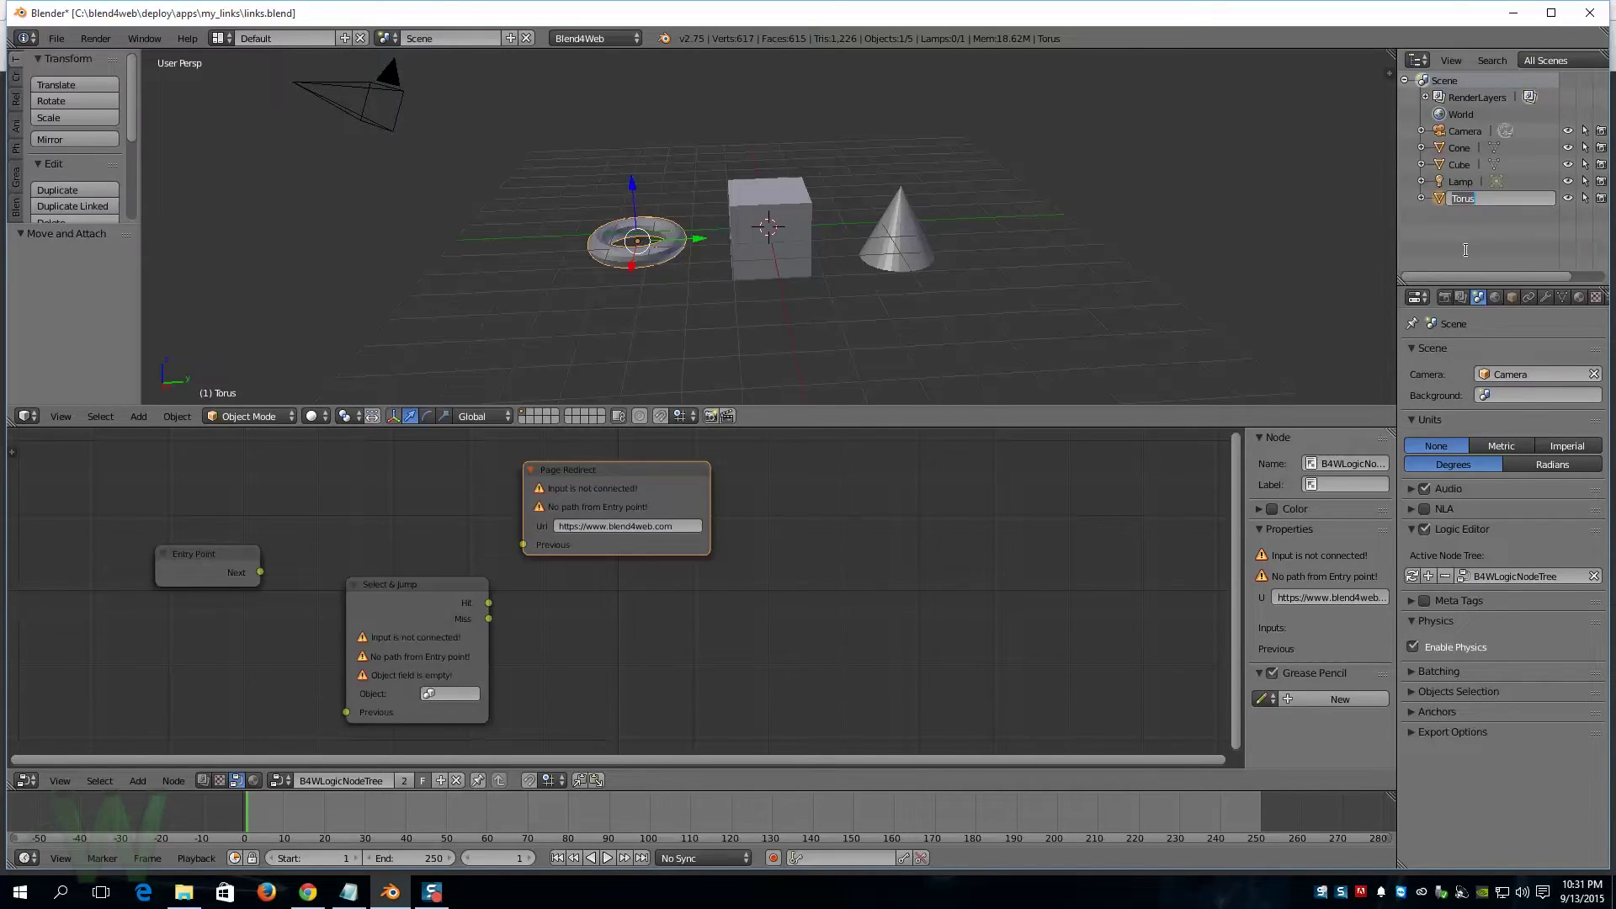
{"action": "double_click", "coordinate": [1463, 182]}
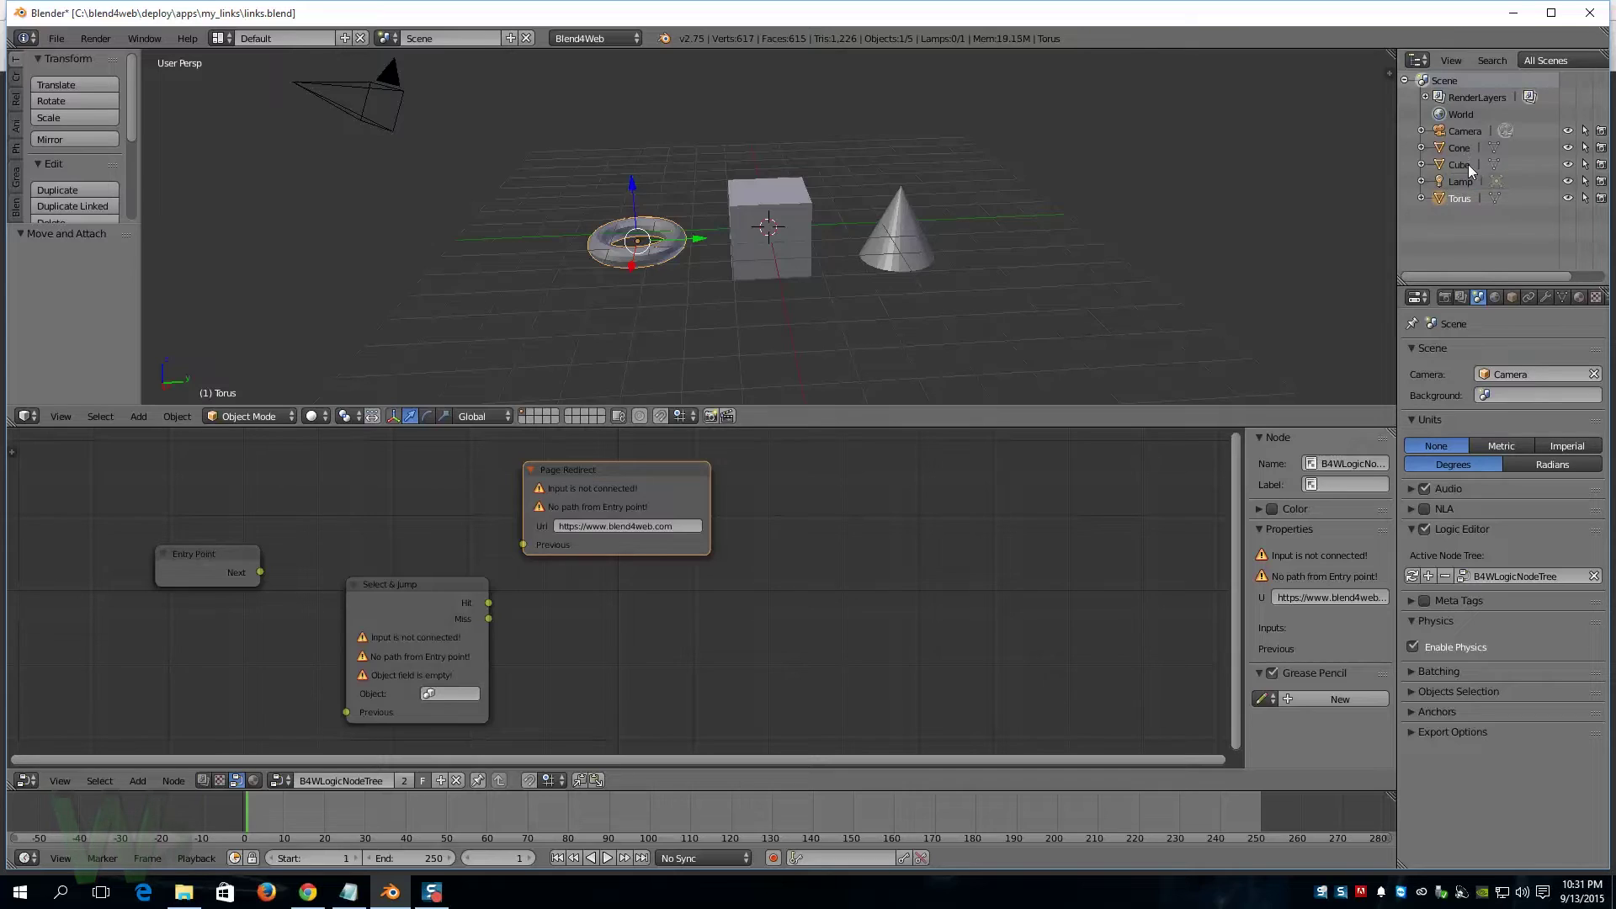
{"action": "double_click", "coordinate": [1465, 164]}
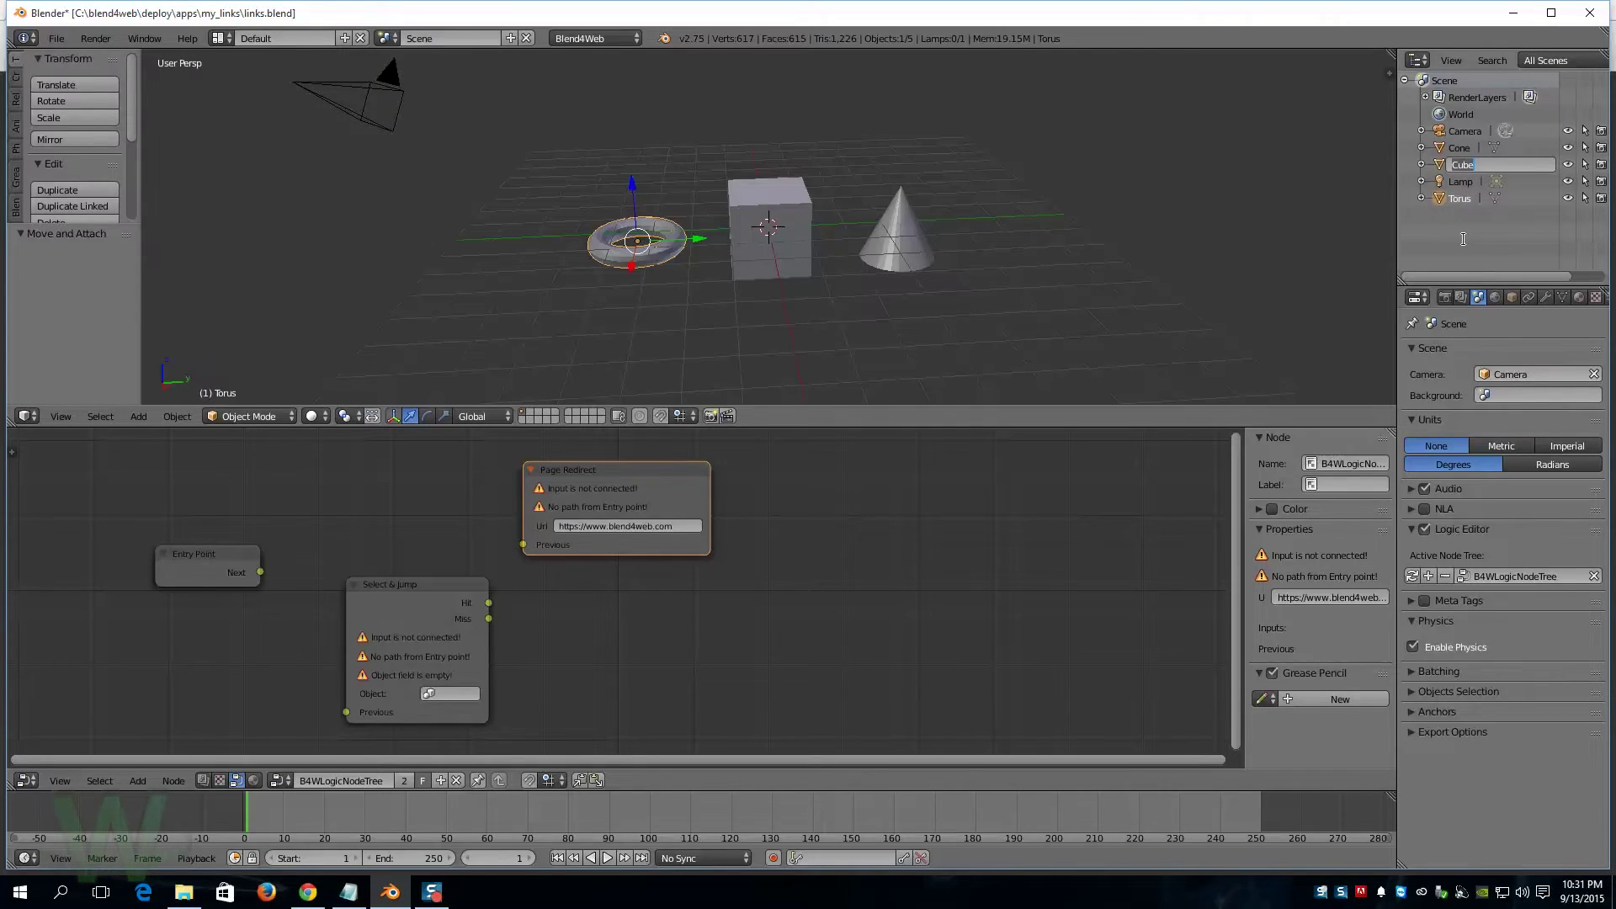
{"action": "double_click", "coordinate": [1461, 199]}
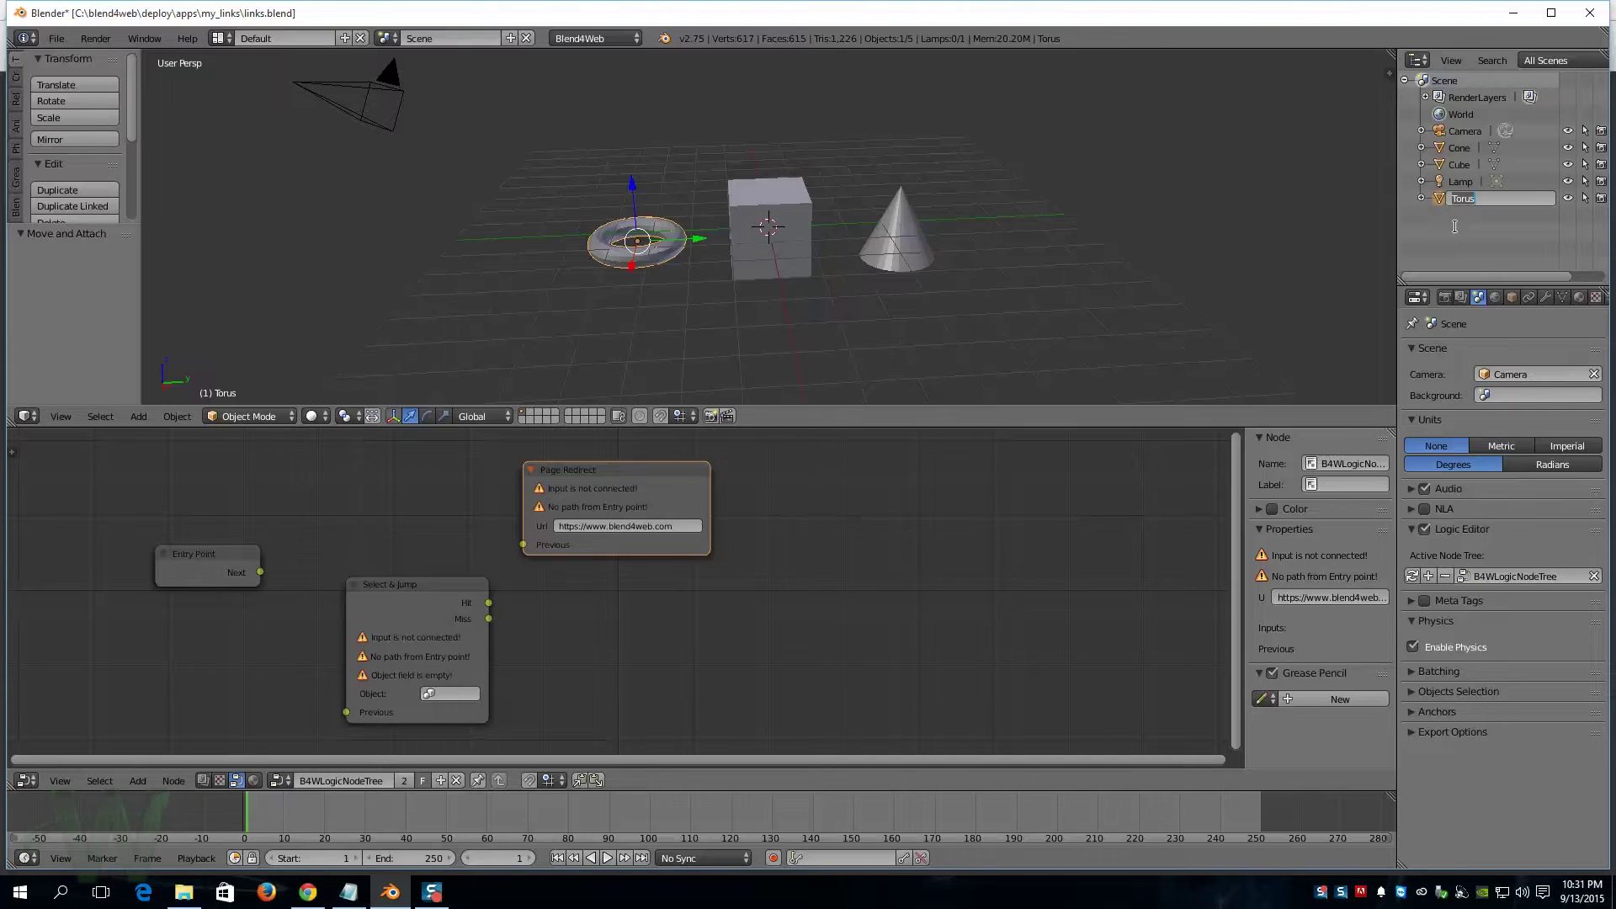
{"action": "left_click", "coordinate": [1465, 226]}
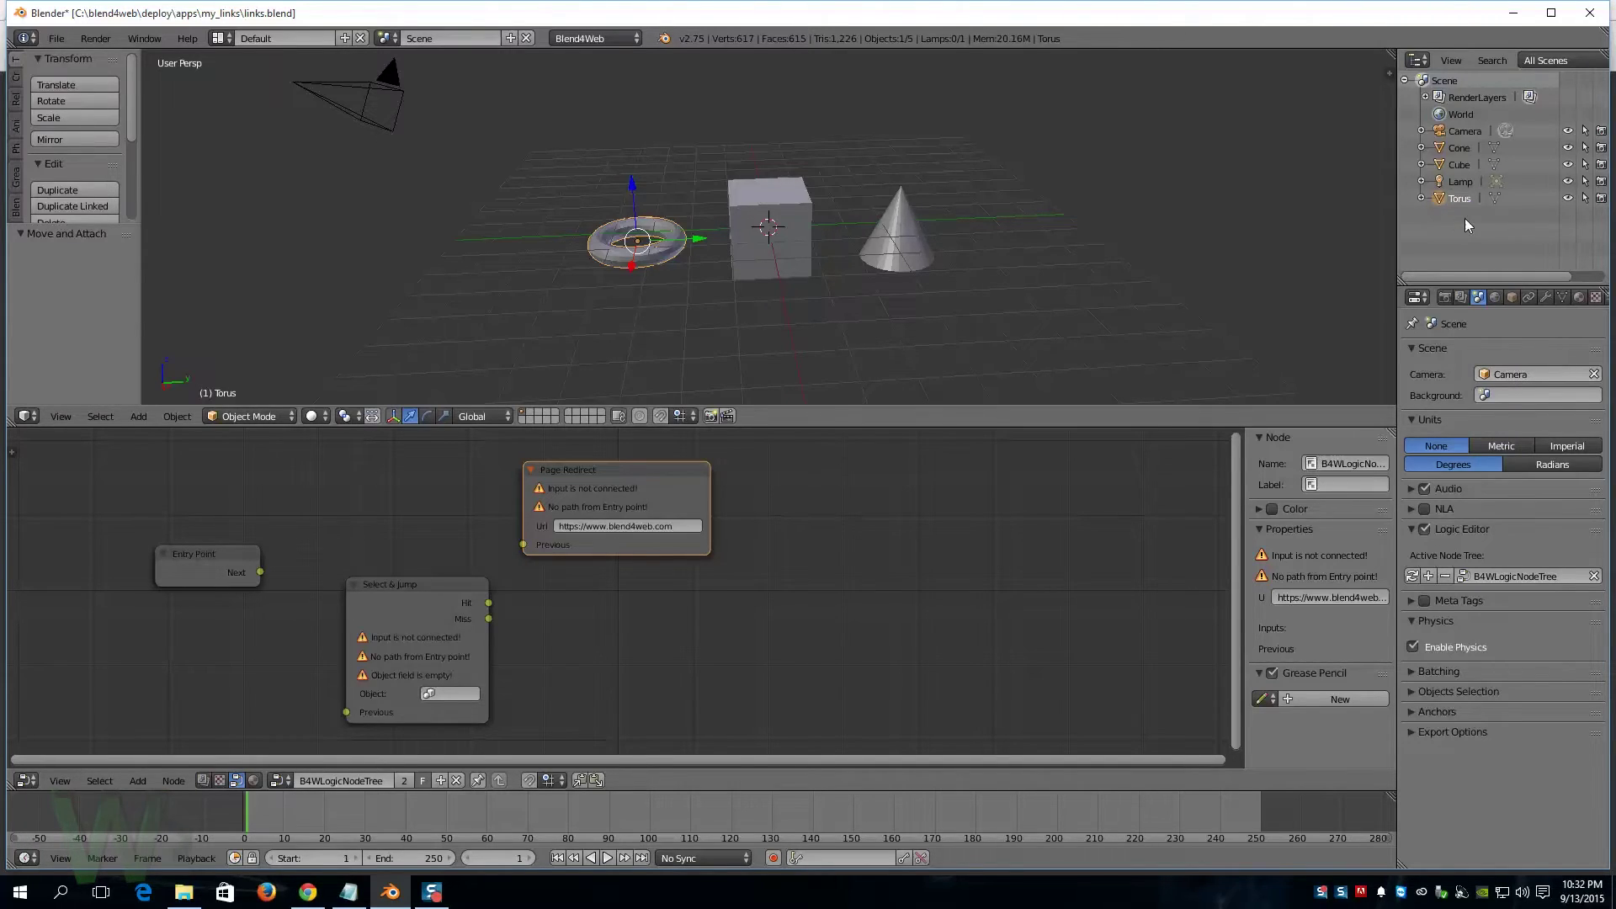
- Set Select & Jump to watch Torus, feed it from Entry Point, and link Hit to Page Redirect
{"action": "left_click", "coordinate": [427, 697]}
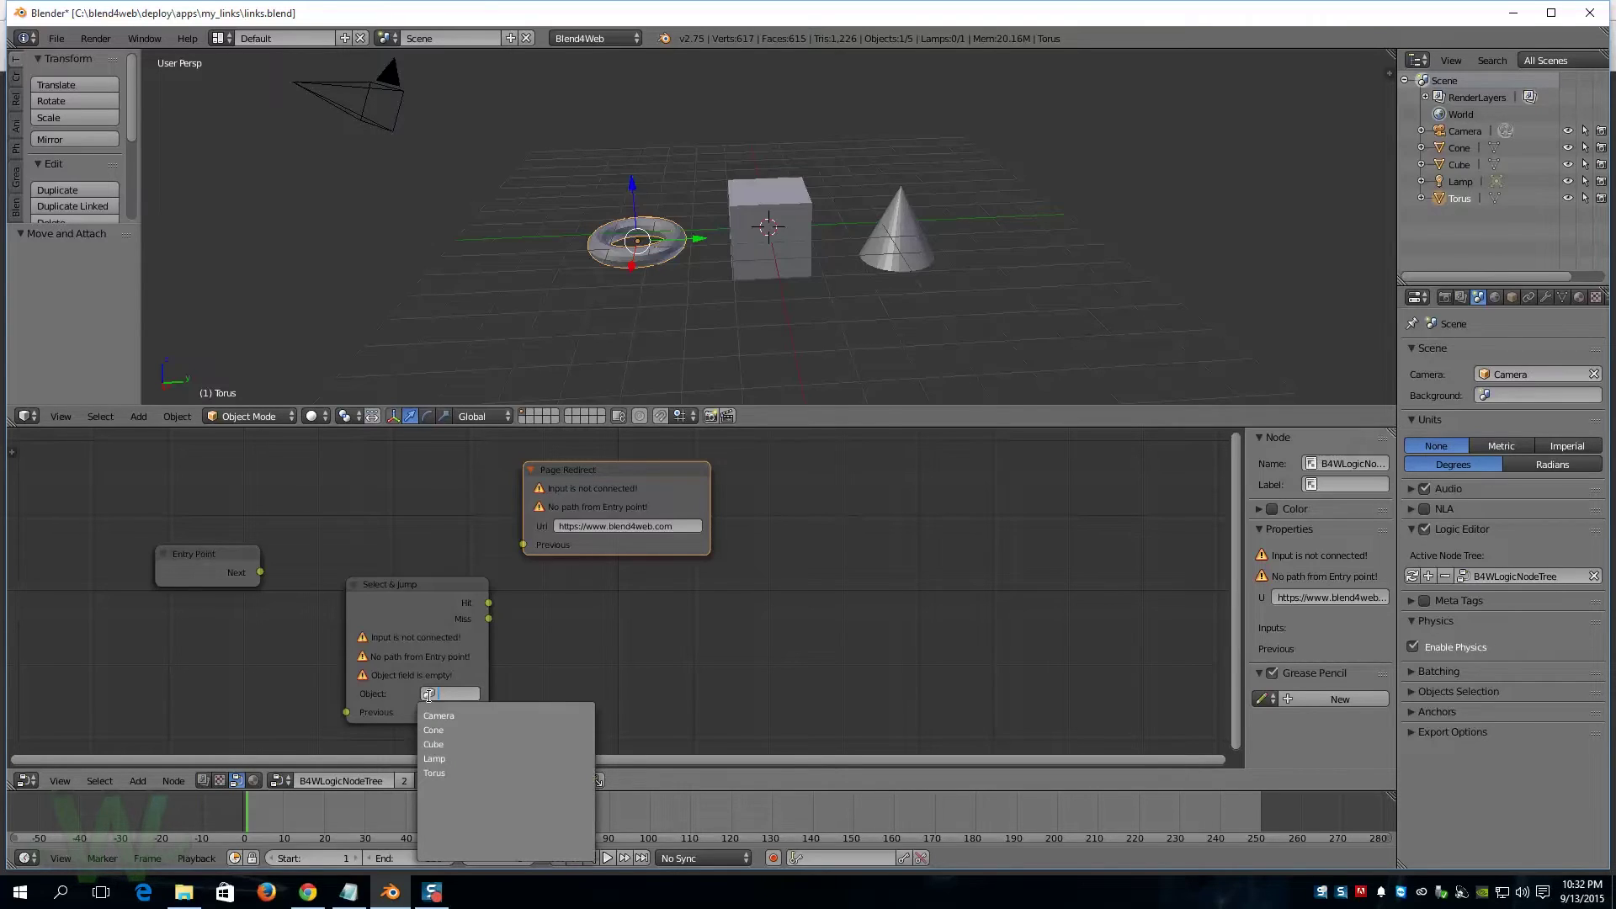
{"action": "left_click", "coordinate": [453, 775]}
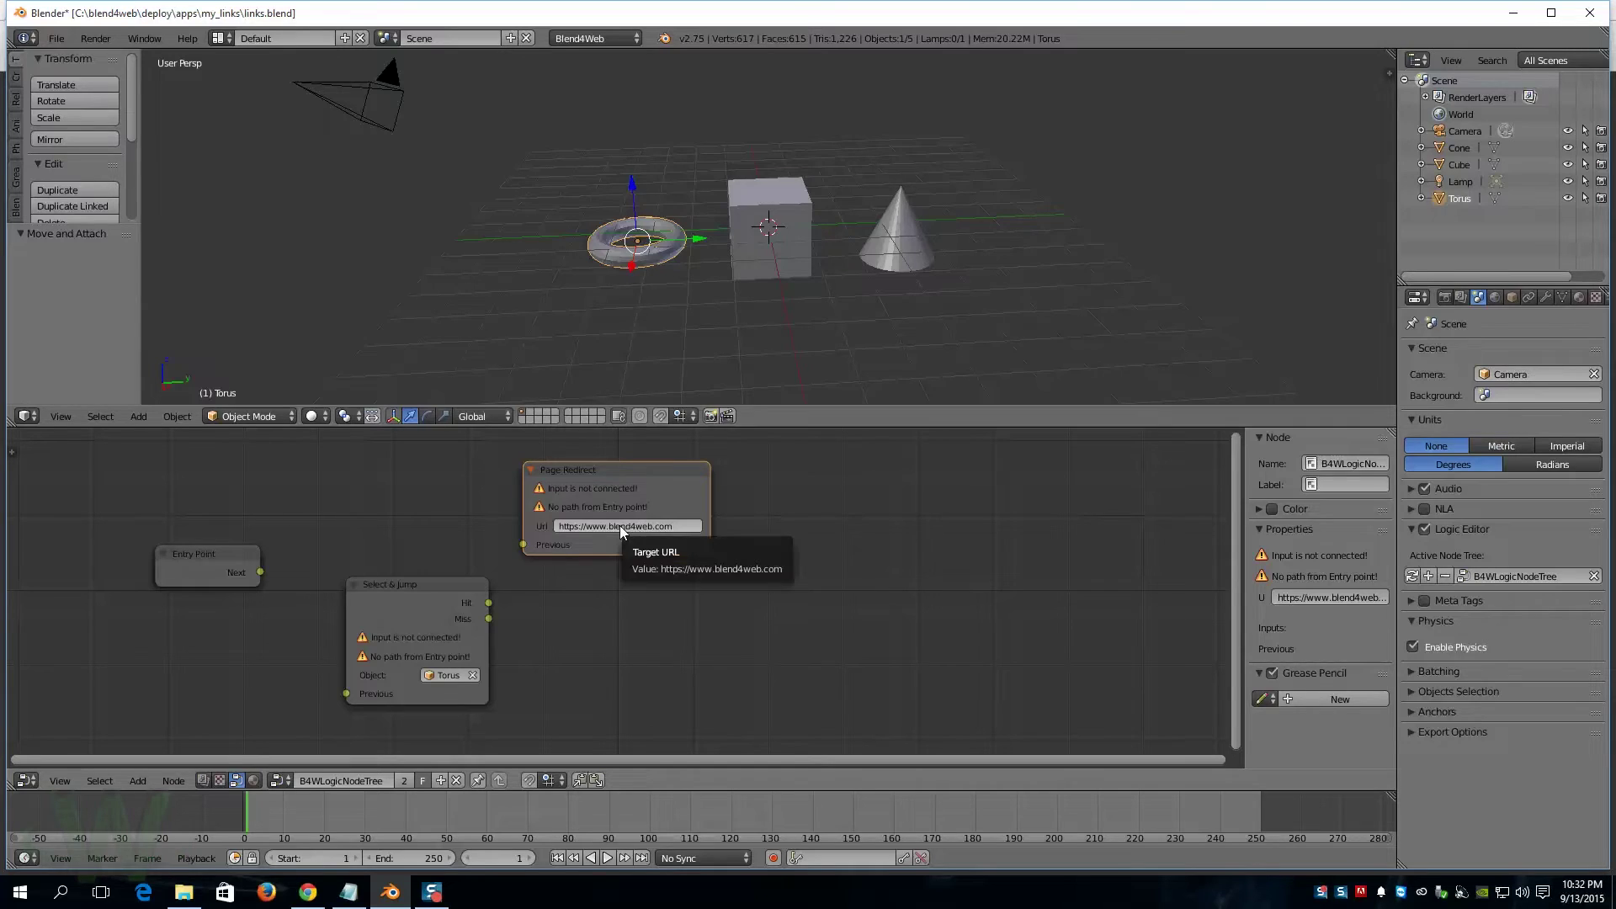
{"action": "left_click", "coordinate": [679, 473]}
{"action": "left_click_drag", "start_coordinate": [679, 471], "coordinate": [682, 472]}
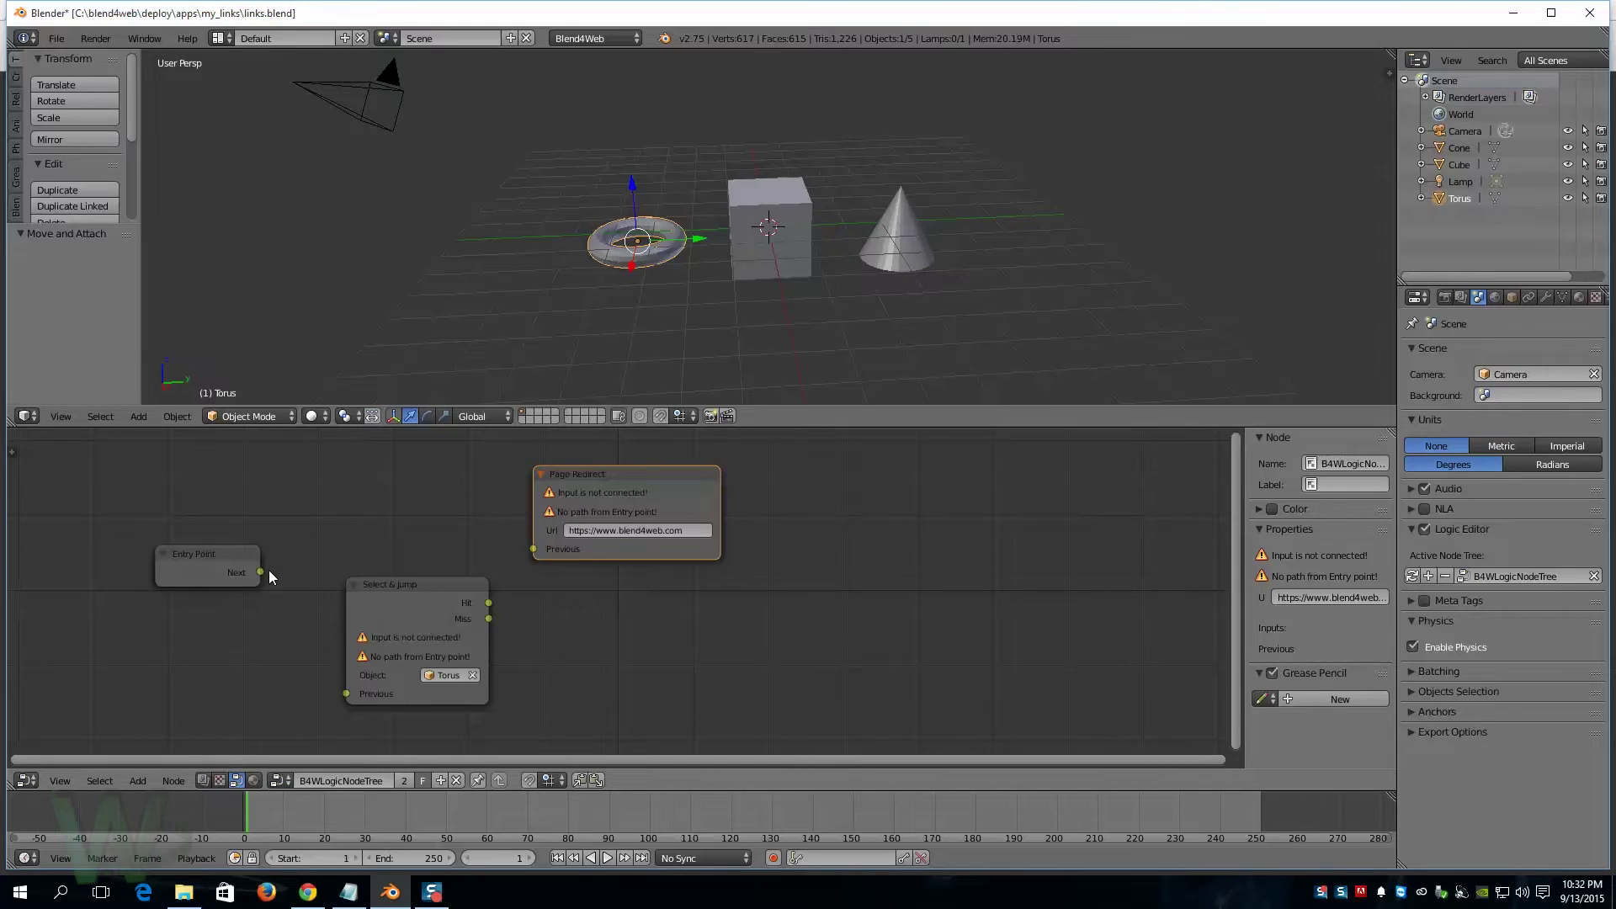
{"action": "left_click_drag", "start_coordinate": [261, 572], "coordinate": [346, 694]}
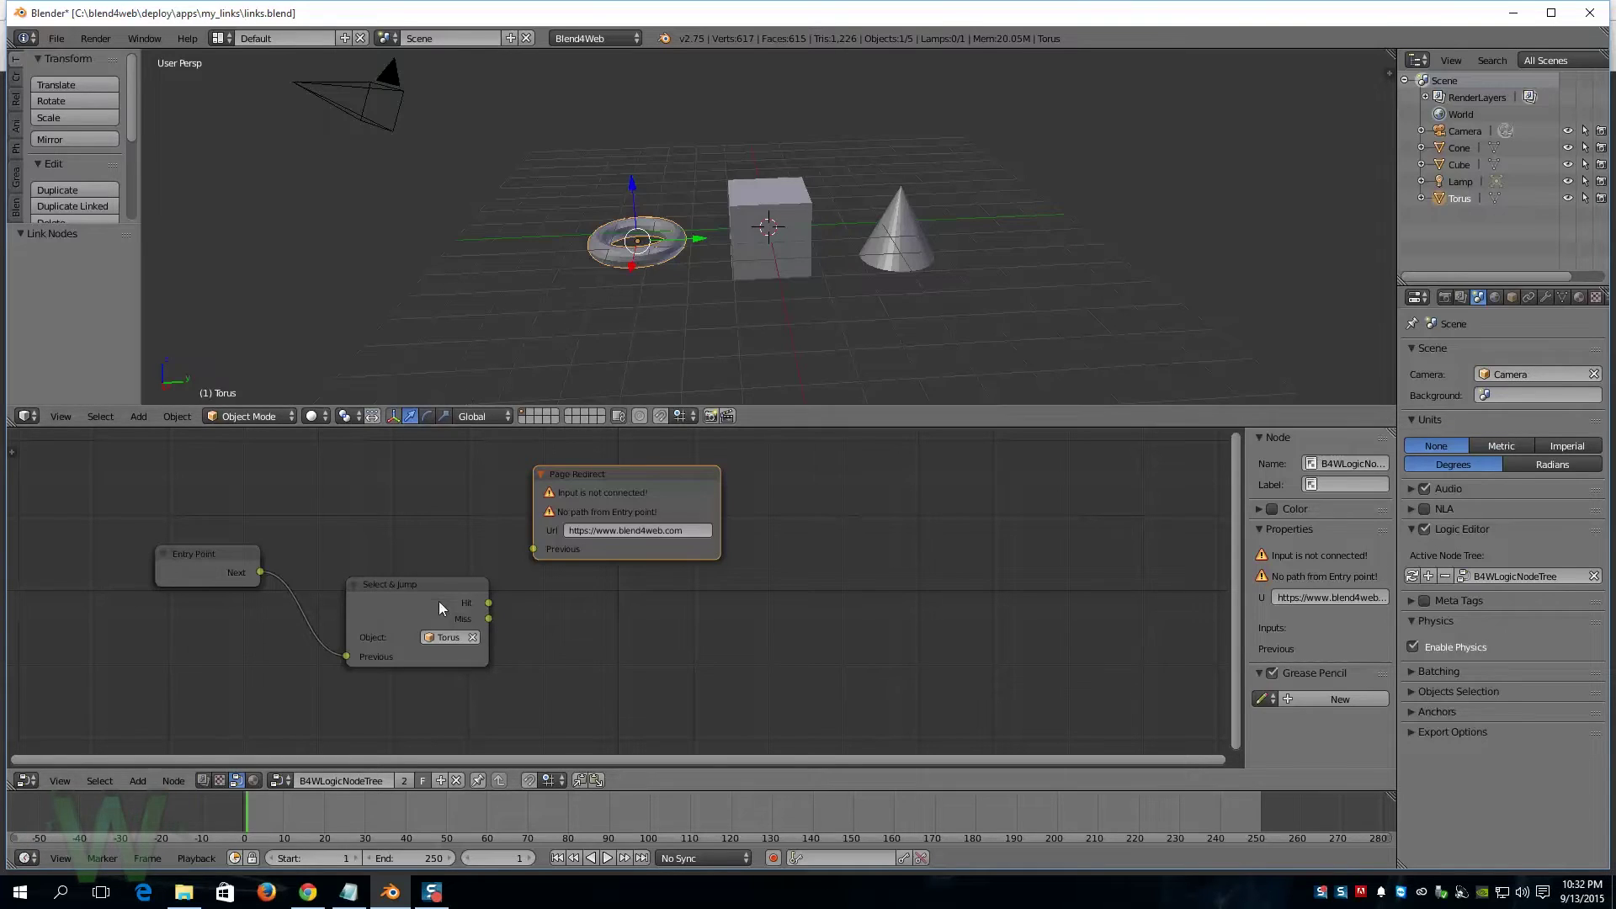
{"action": "left_click_drag", "start_coordinate": [488, 602], "coordinate": [534, 547]}
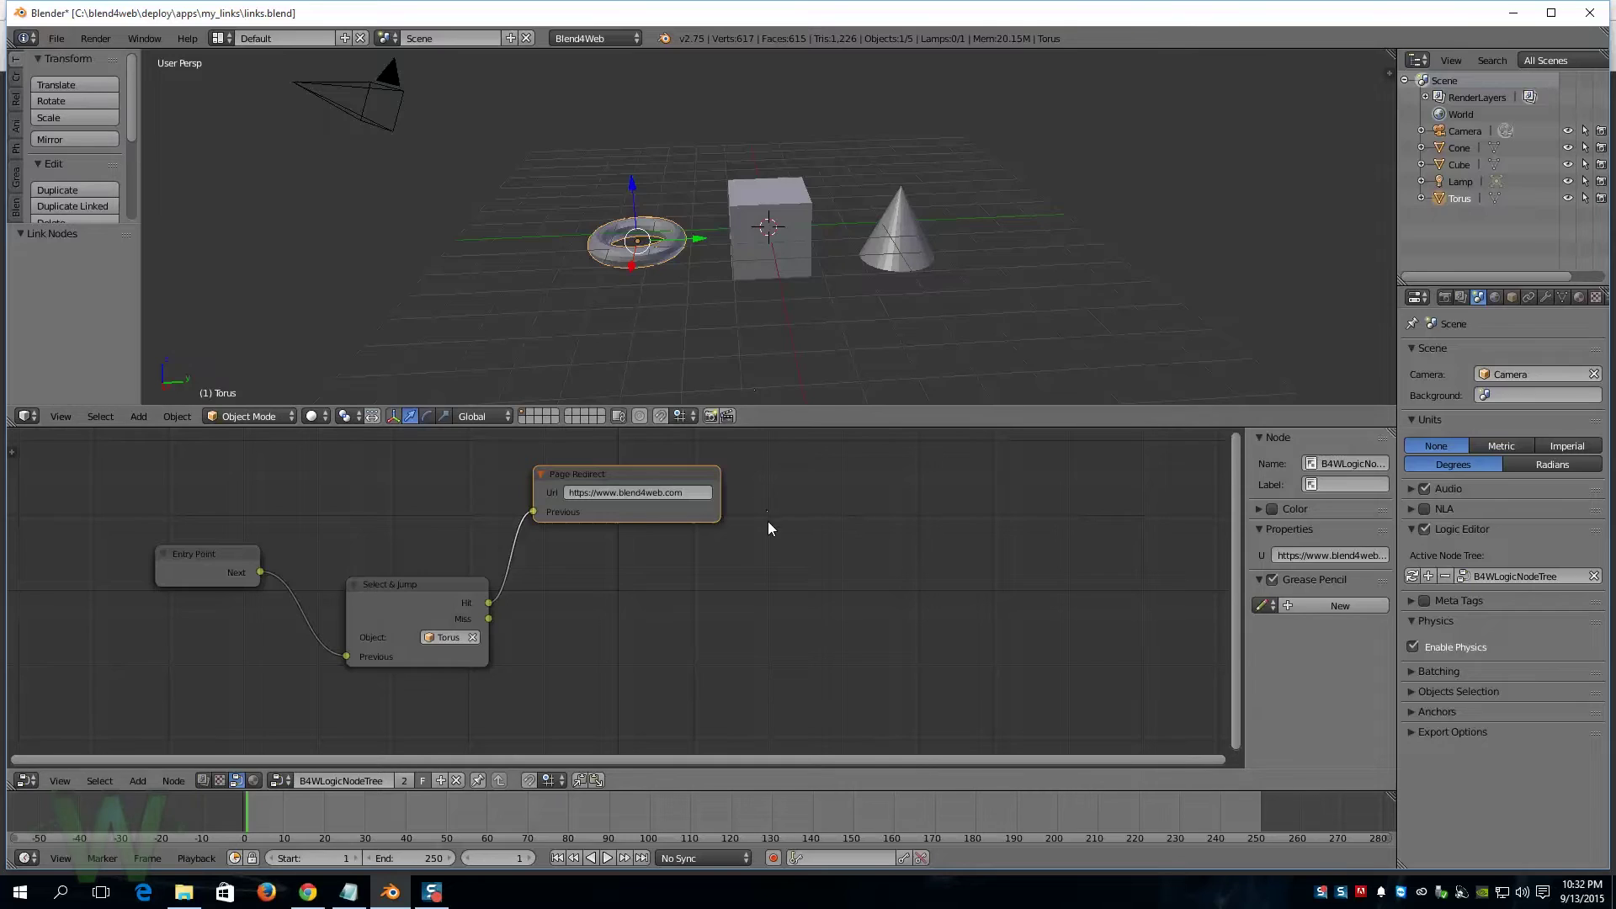
- Duplicate the Select & Jump and Page Redirect pair twice, placing the copies to the right
{"action": "left_click", "coordinate": [414, 607]}
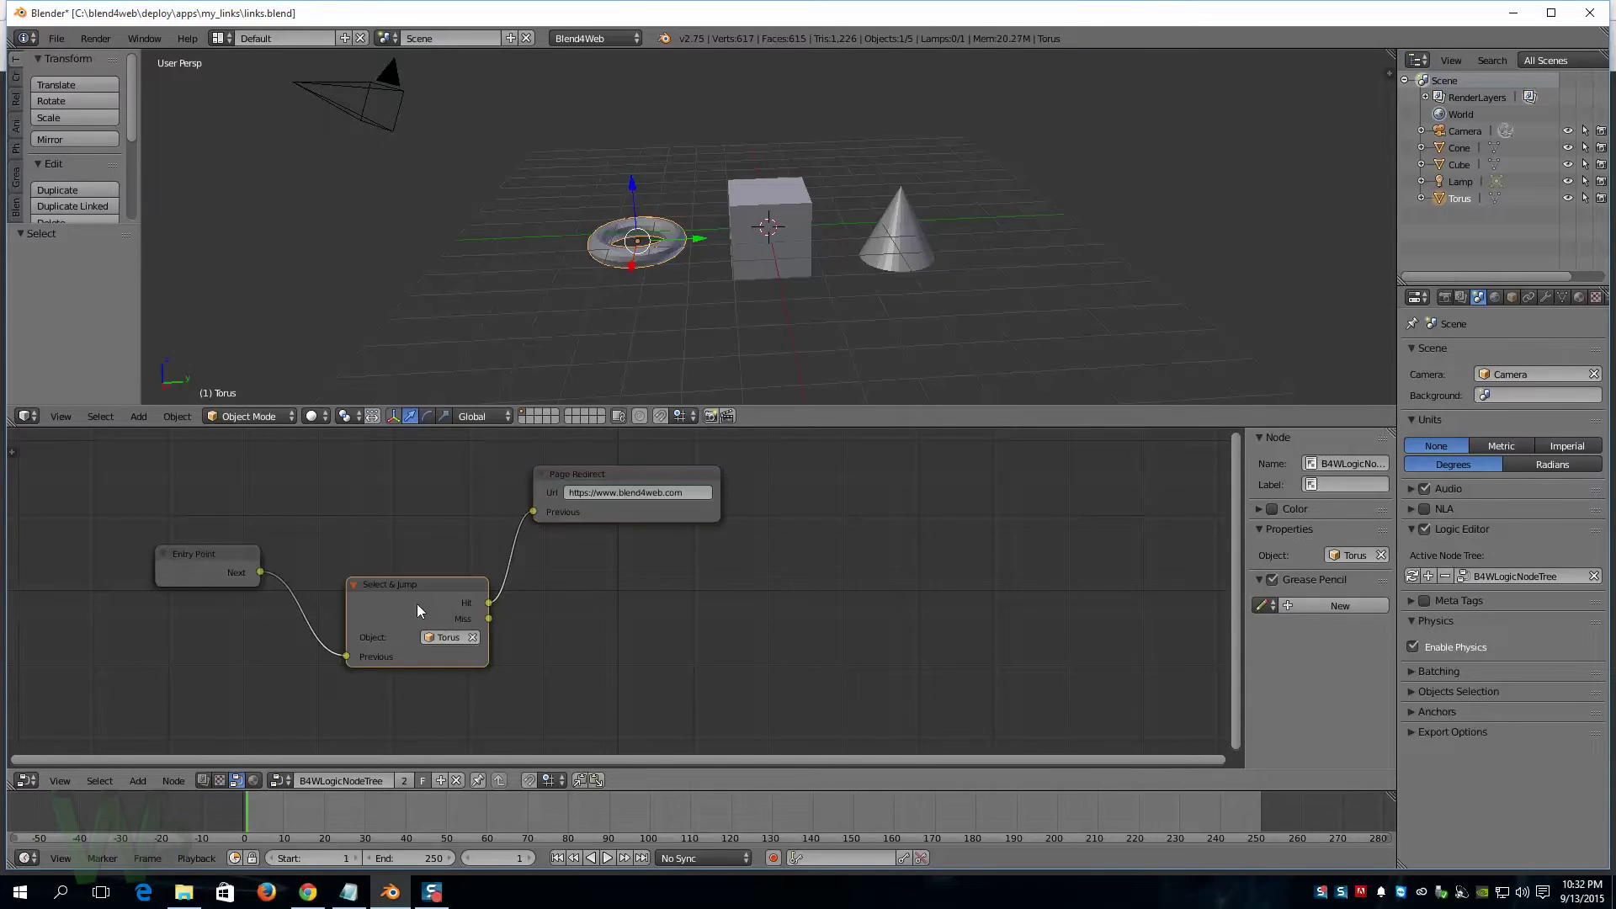
{"action": "left_click", "coordinate": [643, 522], "text": "shift"}
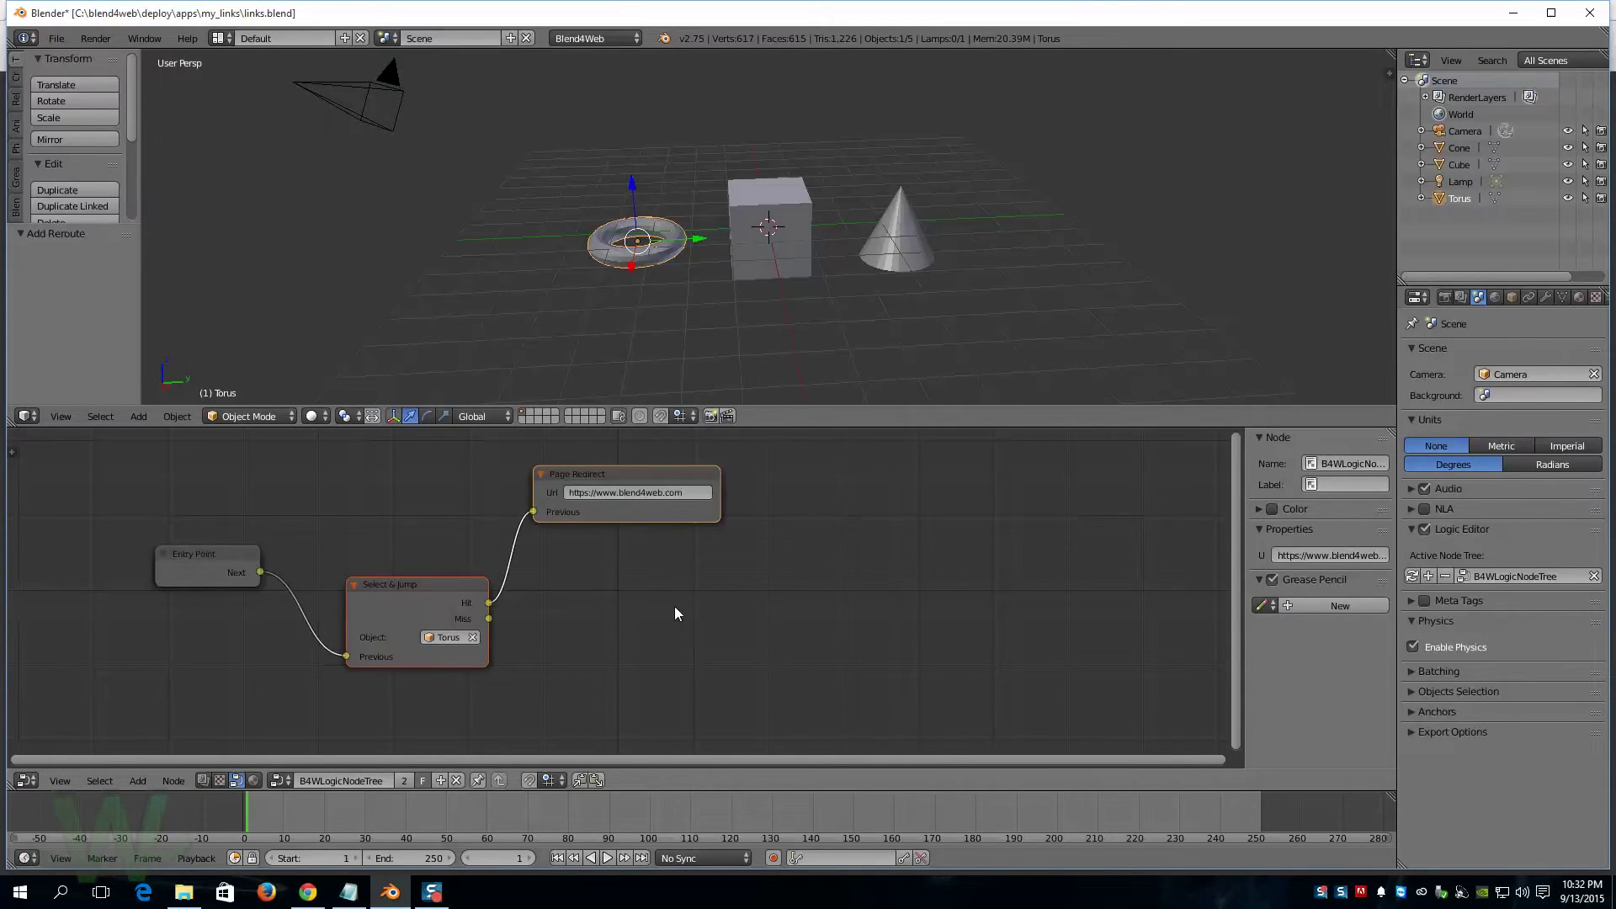
{"action": "key", "text": "shift+d"}
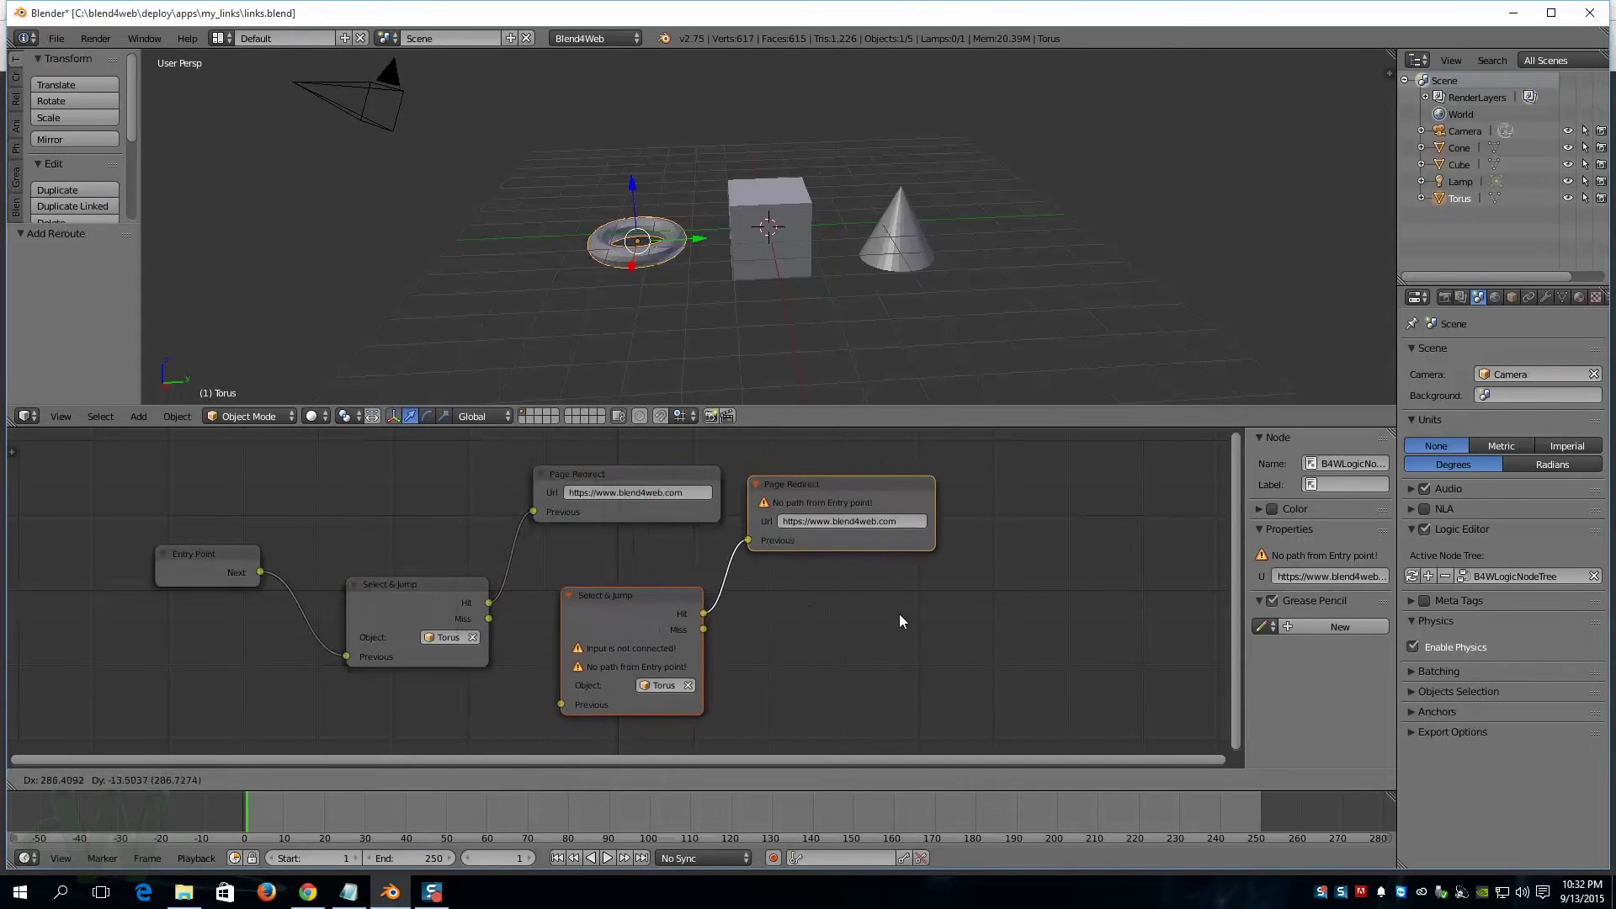
{"action": "left_click", "coordinate": [890, 609]}
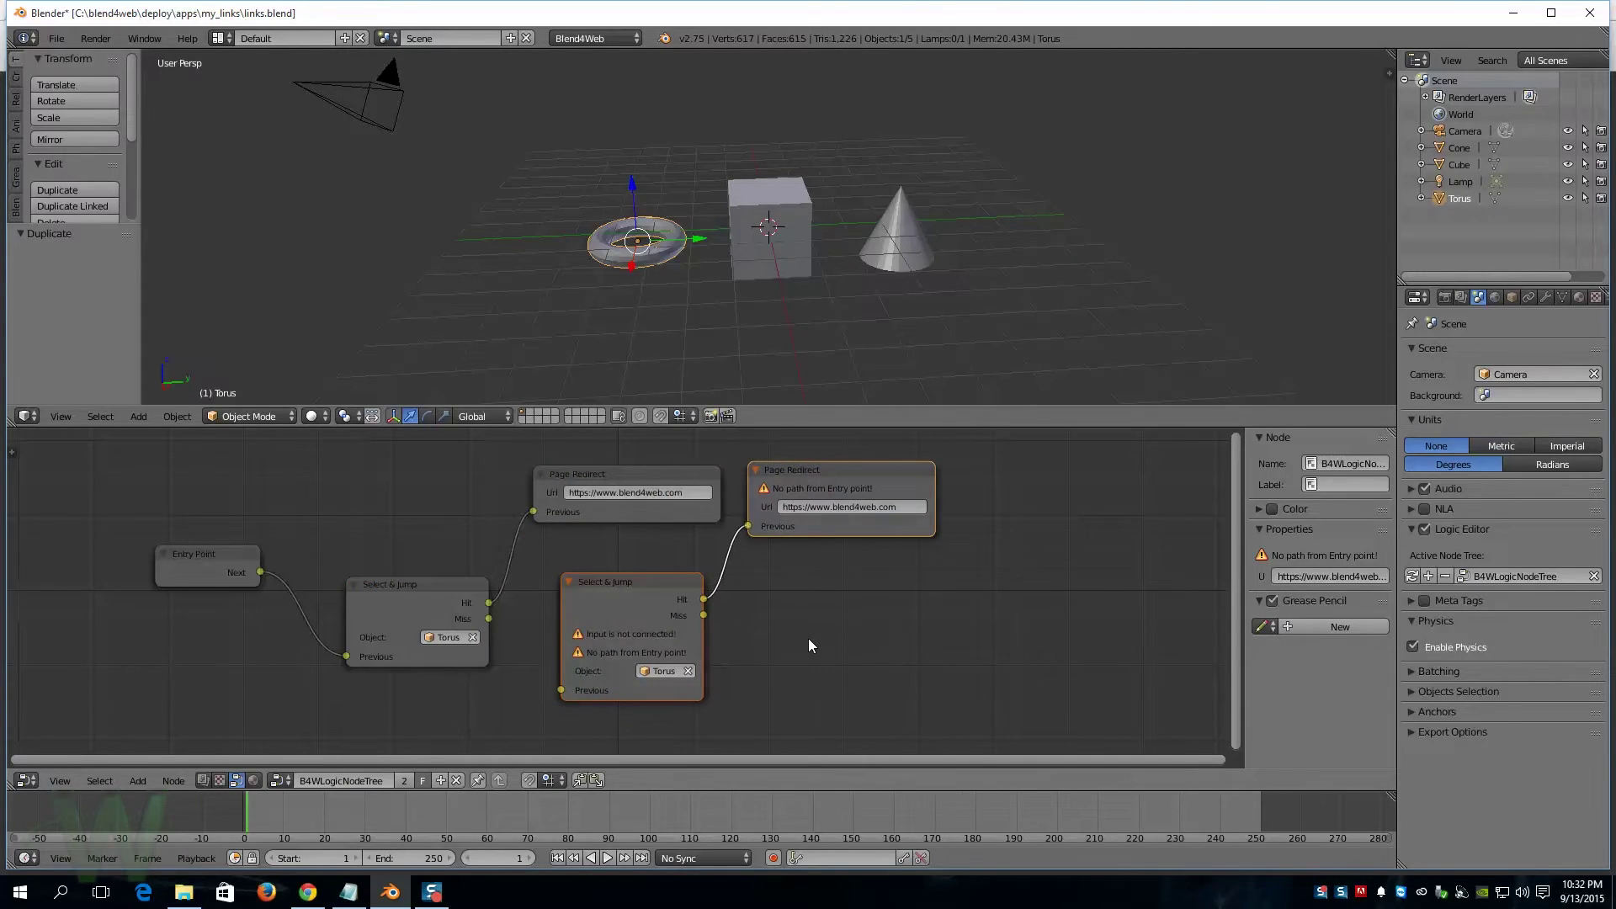
{"action": "key", "text": "shift+d"}
{"action": "left_click", "coordinate": [1032, 645]}
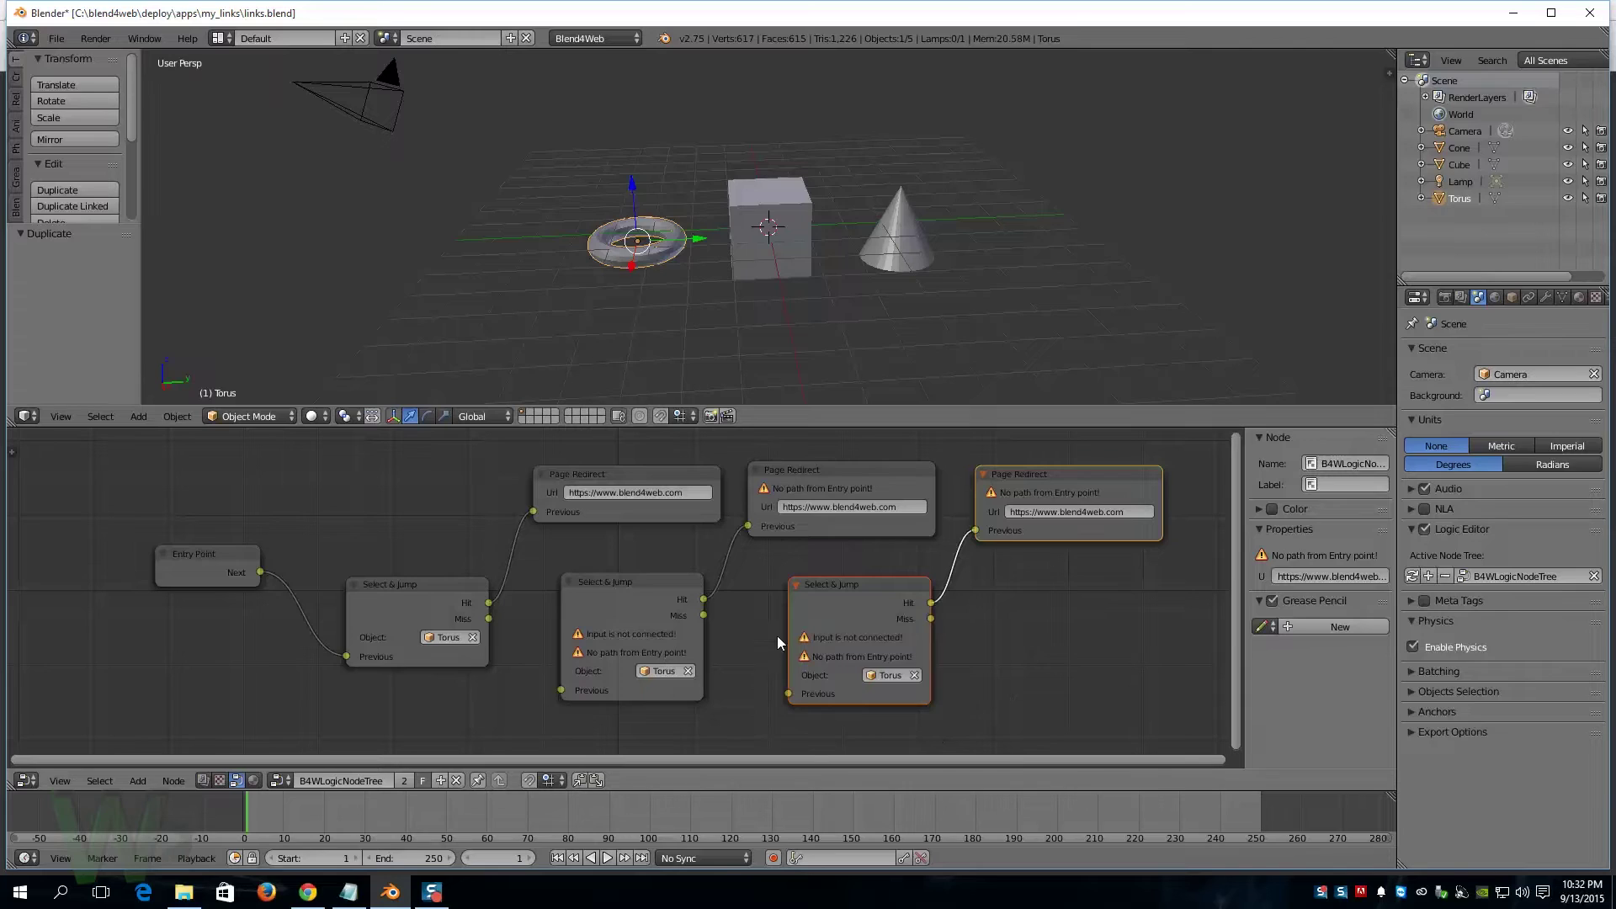
- Set the middle Select & Jump node to Cube and the third to Cone
{"action": "left_click", "coordinate": [675, 671]}
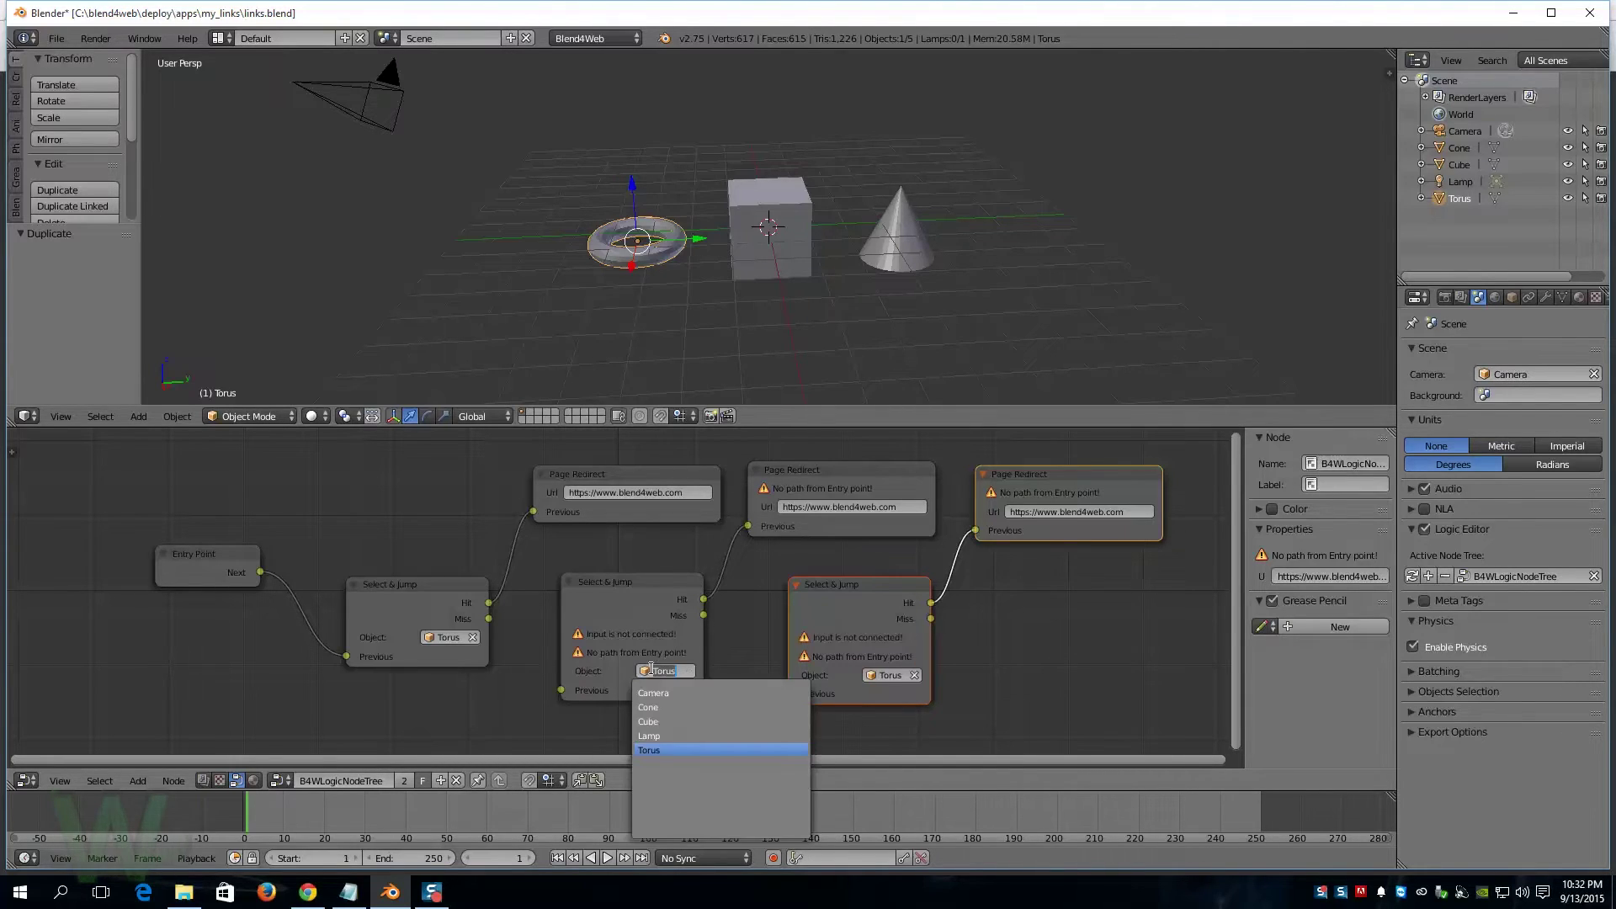
{"action": "left_click", "coordinate": [675, 729]}
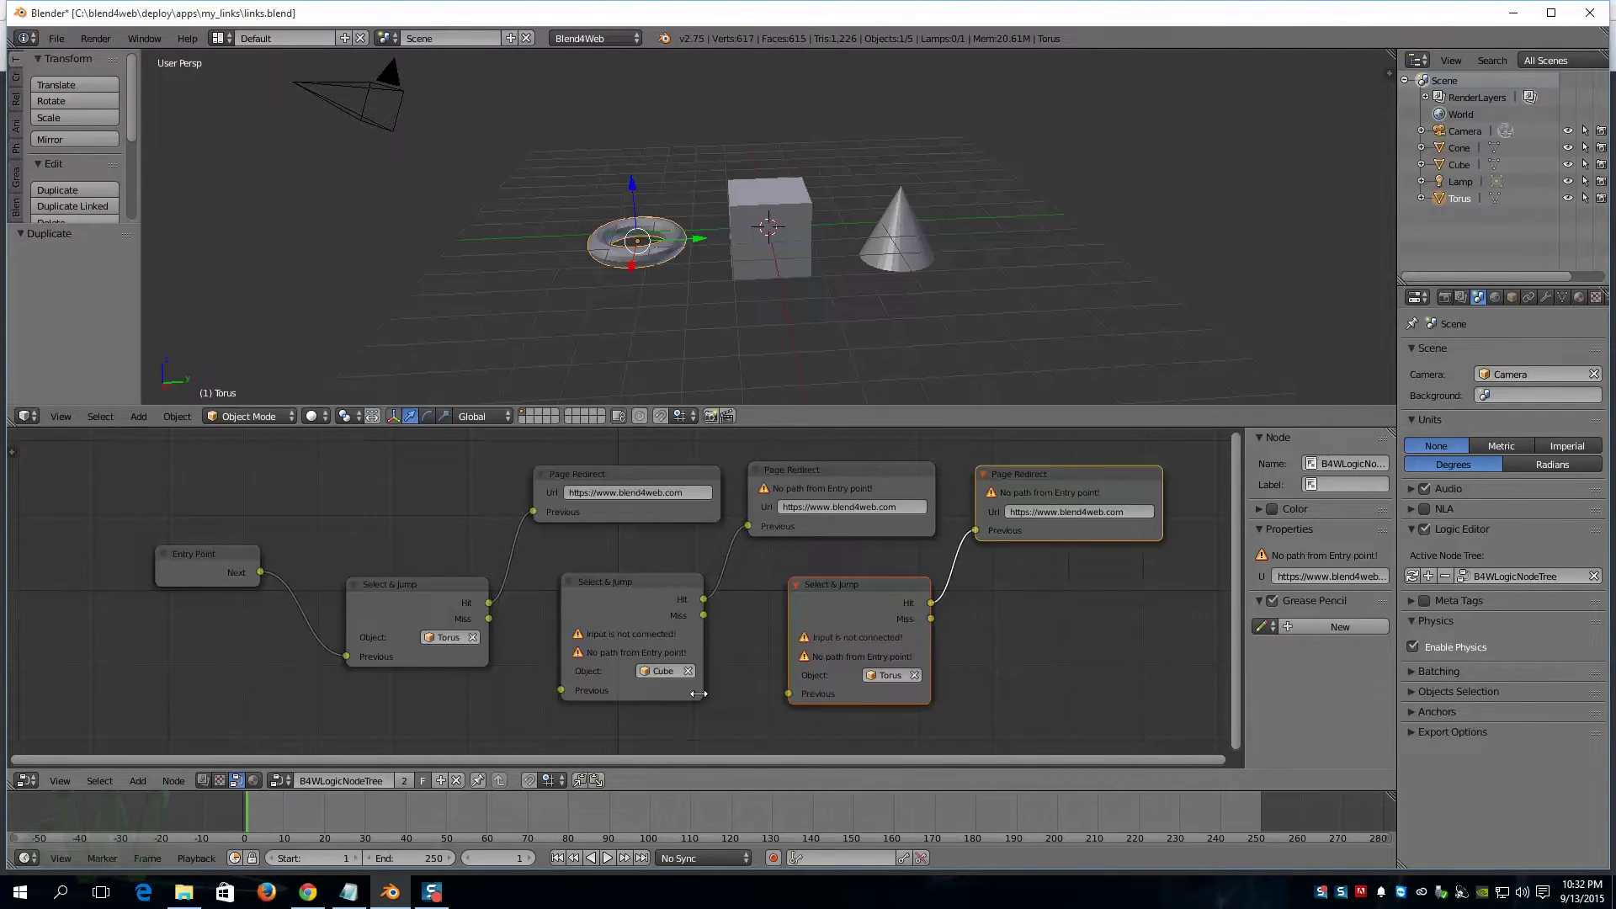
{"action": "left_click", "coordinate": [655, 671]}
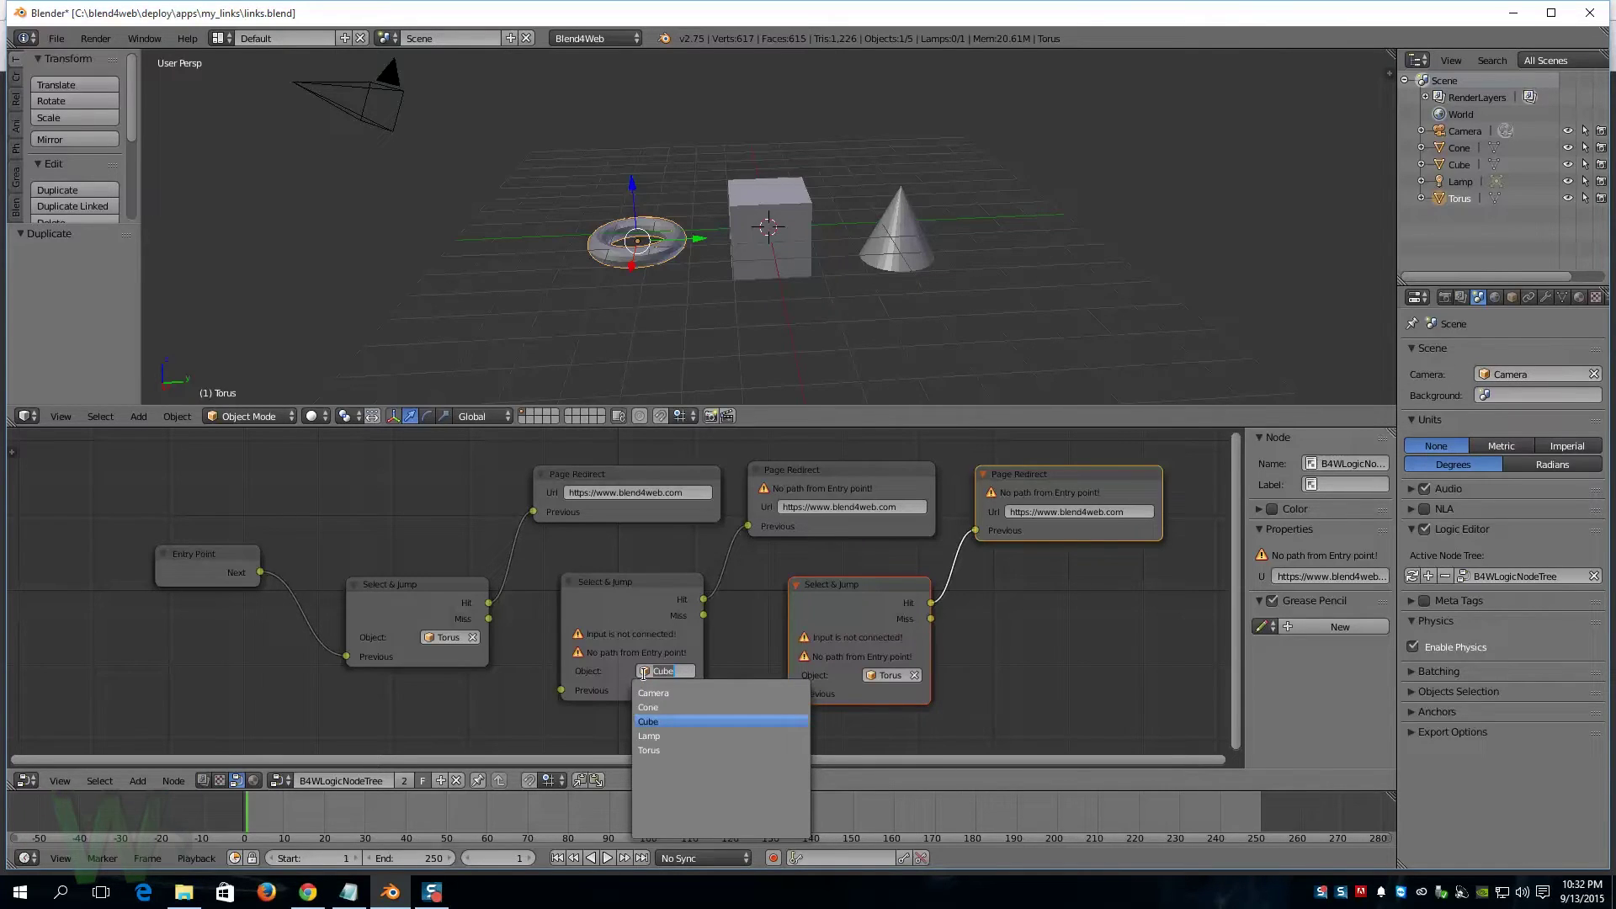
{"action": "left_click", "coordinate": [875, 678]}
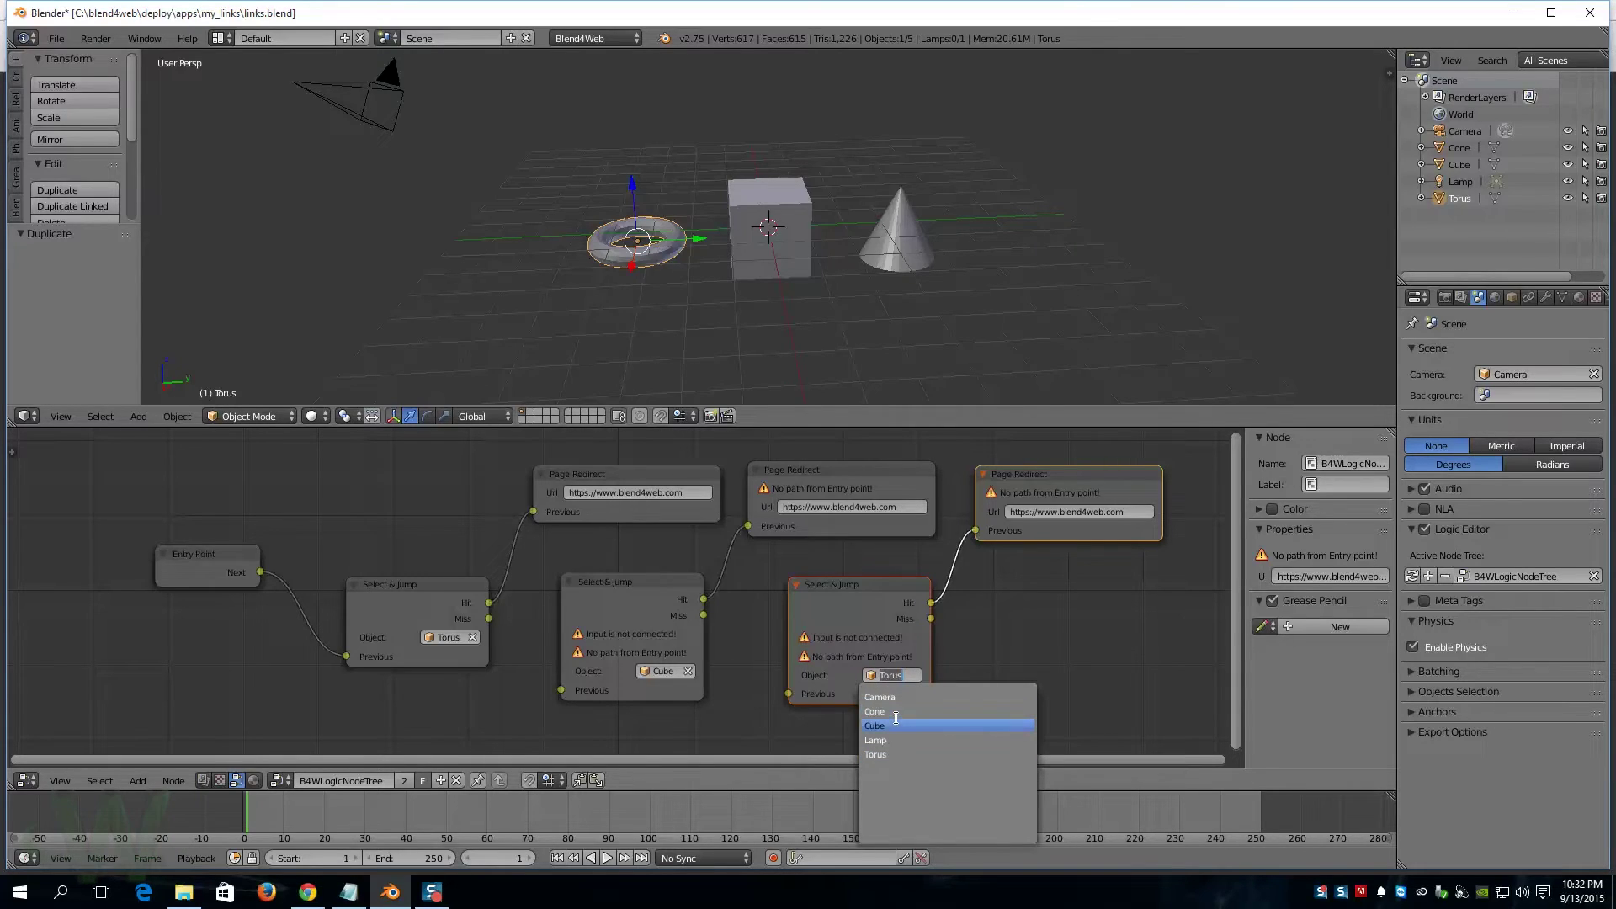
{"action": "left_click", "coordinate": [894, 712]}
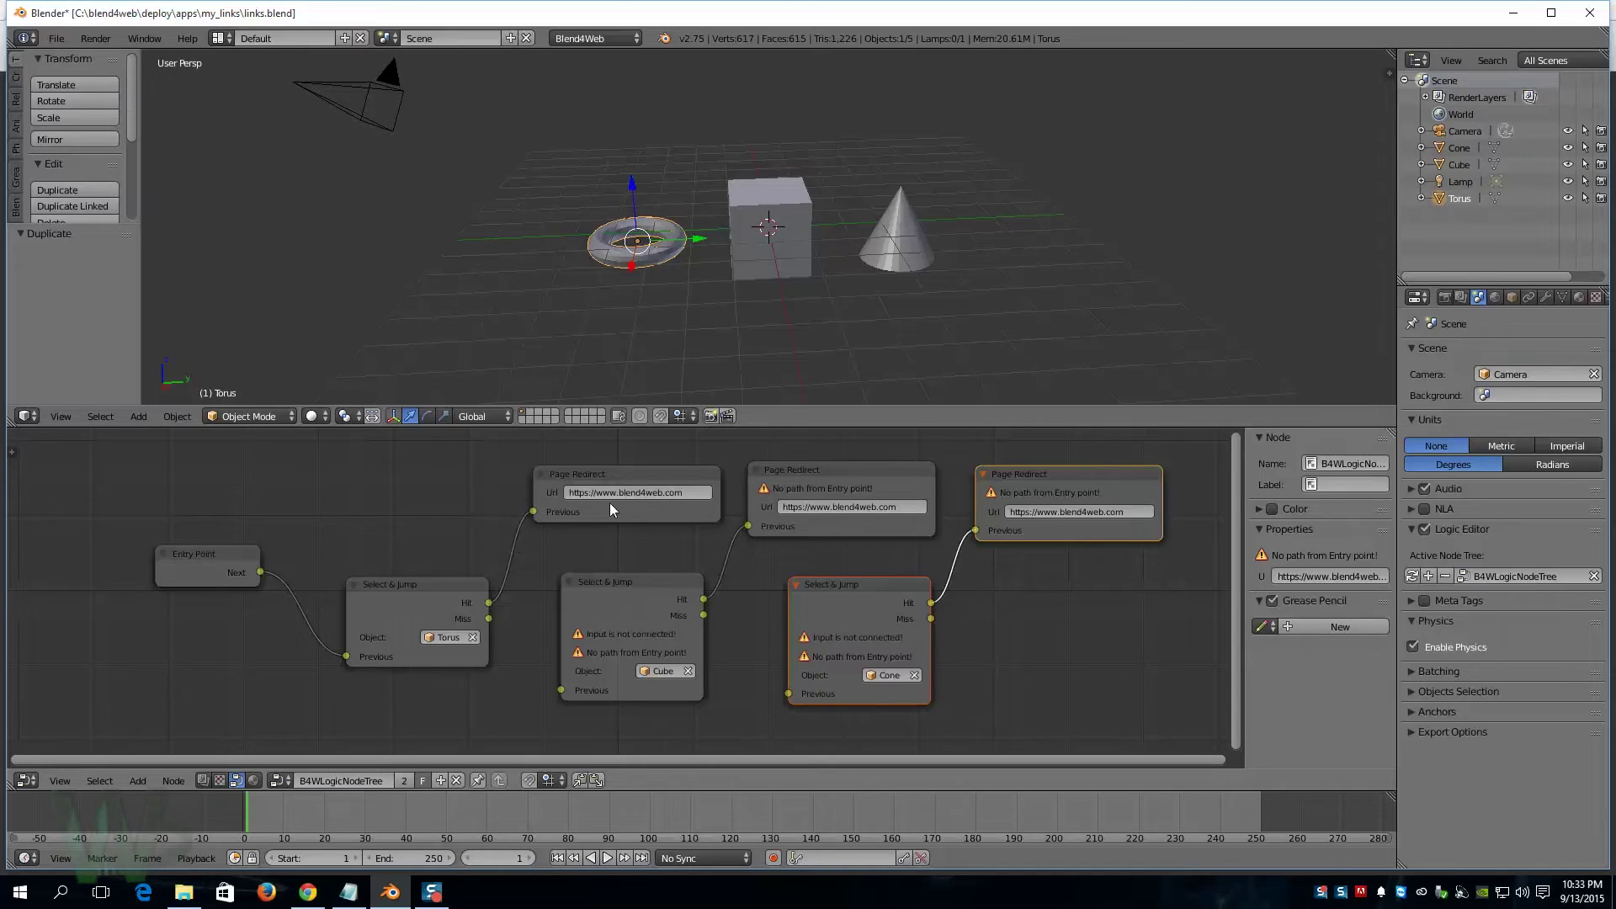
- Link Torus's Miss to Cube's Previous input and Cube's Miss to Cone's Previous input
{"action": "left_click_drag", "start_coordinate": [487, 619], "coordinate": [560, 691]}
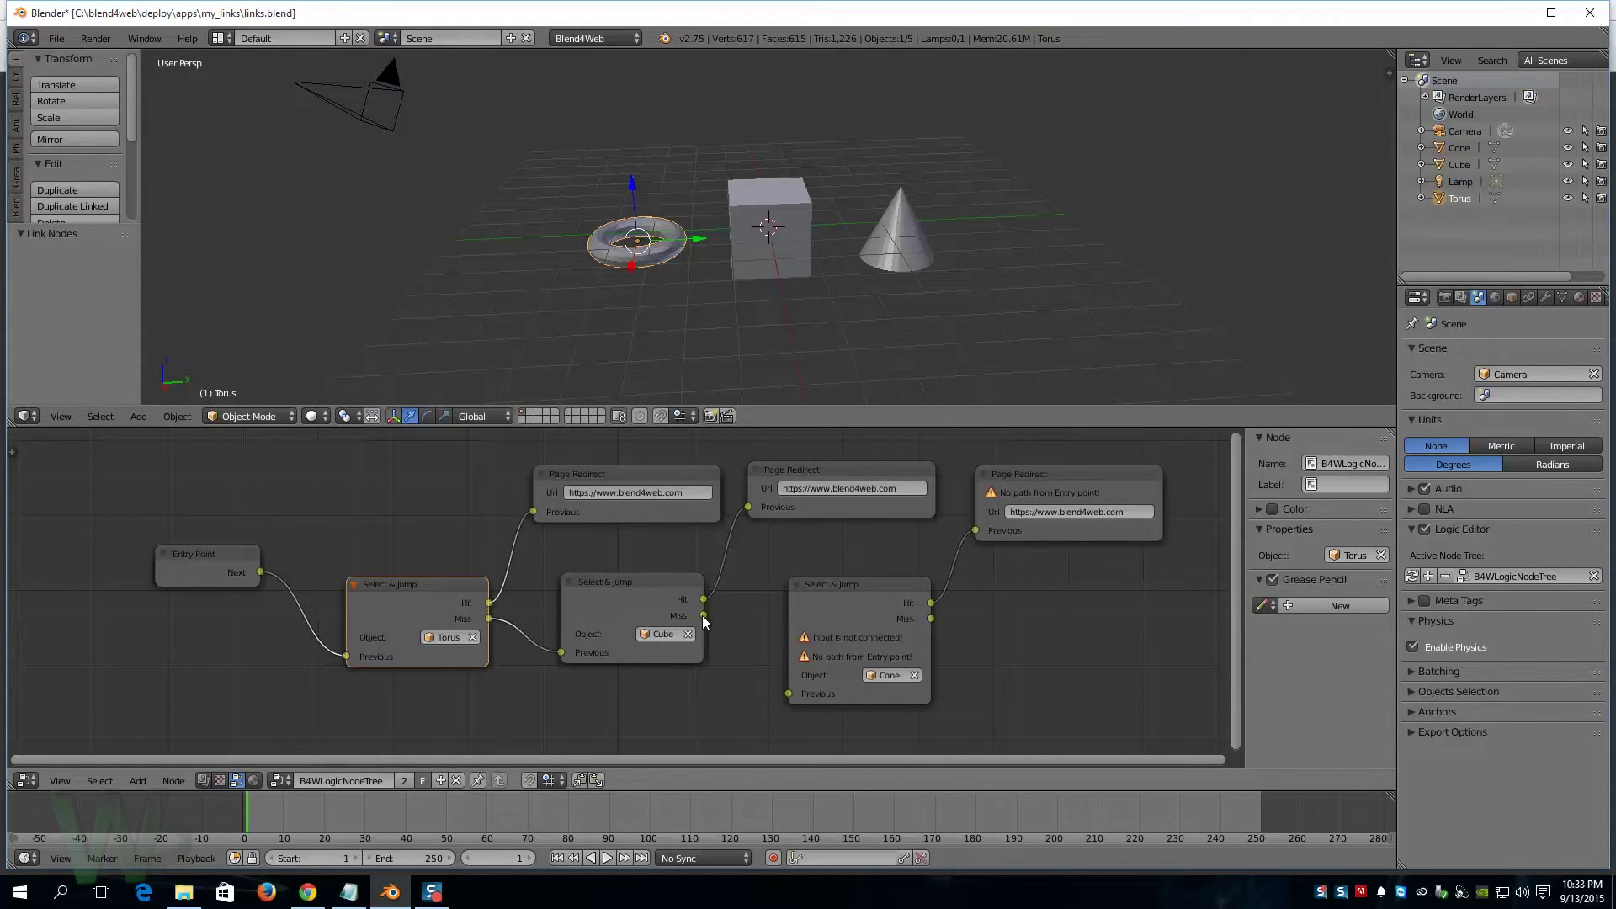
{"action": "left_click_drag", "start_coordinate": [702, 615], "coordinate": [790, 695]}
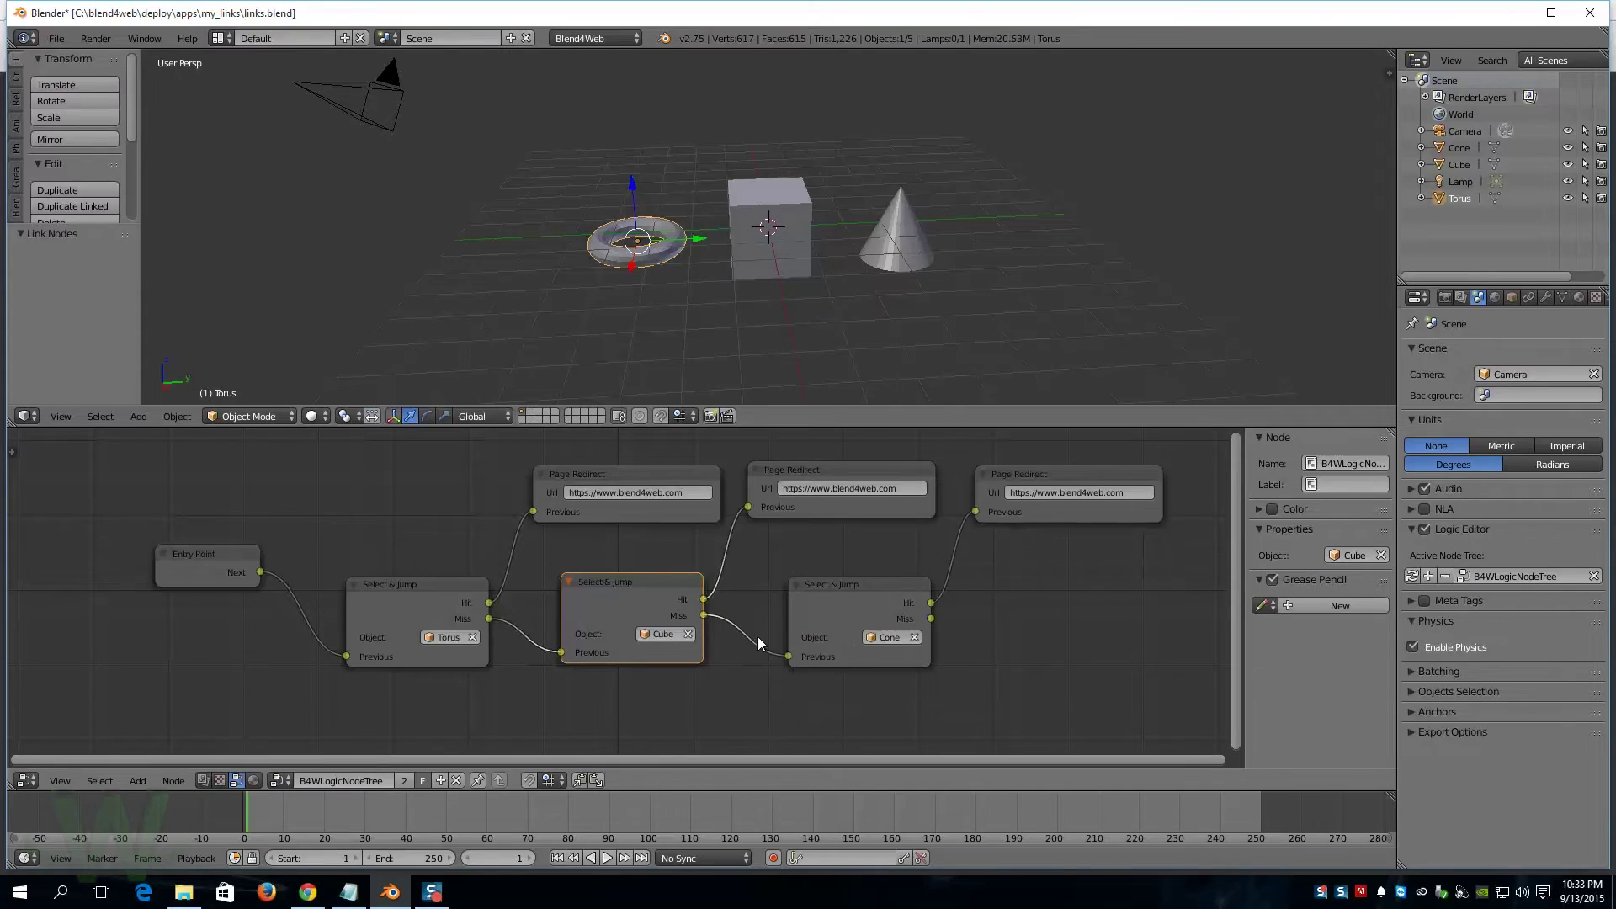
{"action": "left_click", "coordinate": [880, 640]}
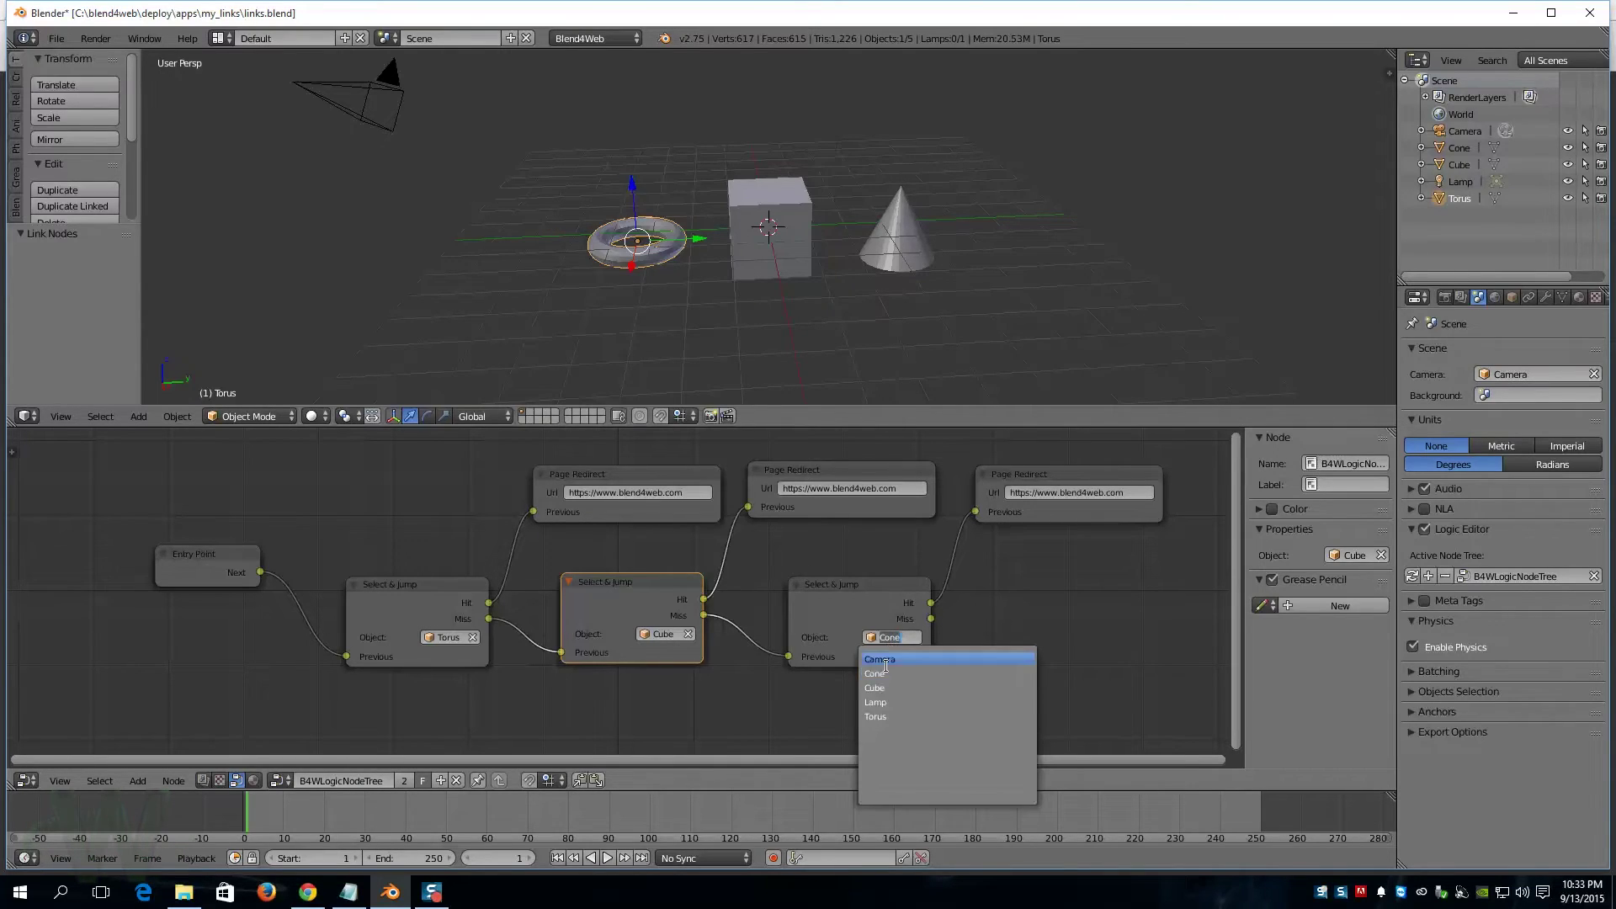
{"action": "left_click", "coordinate": [663, 634]}
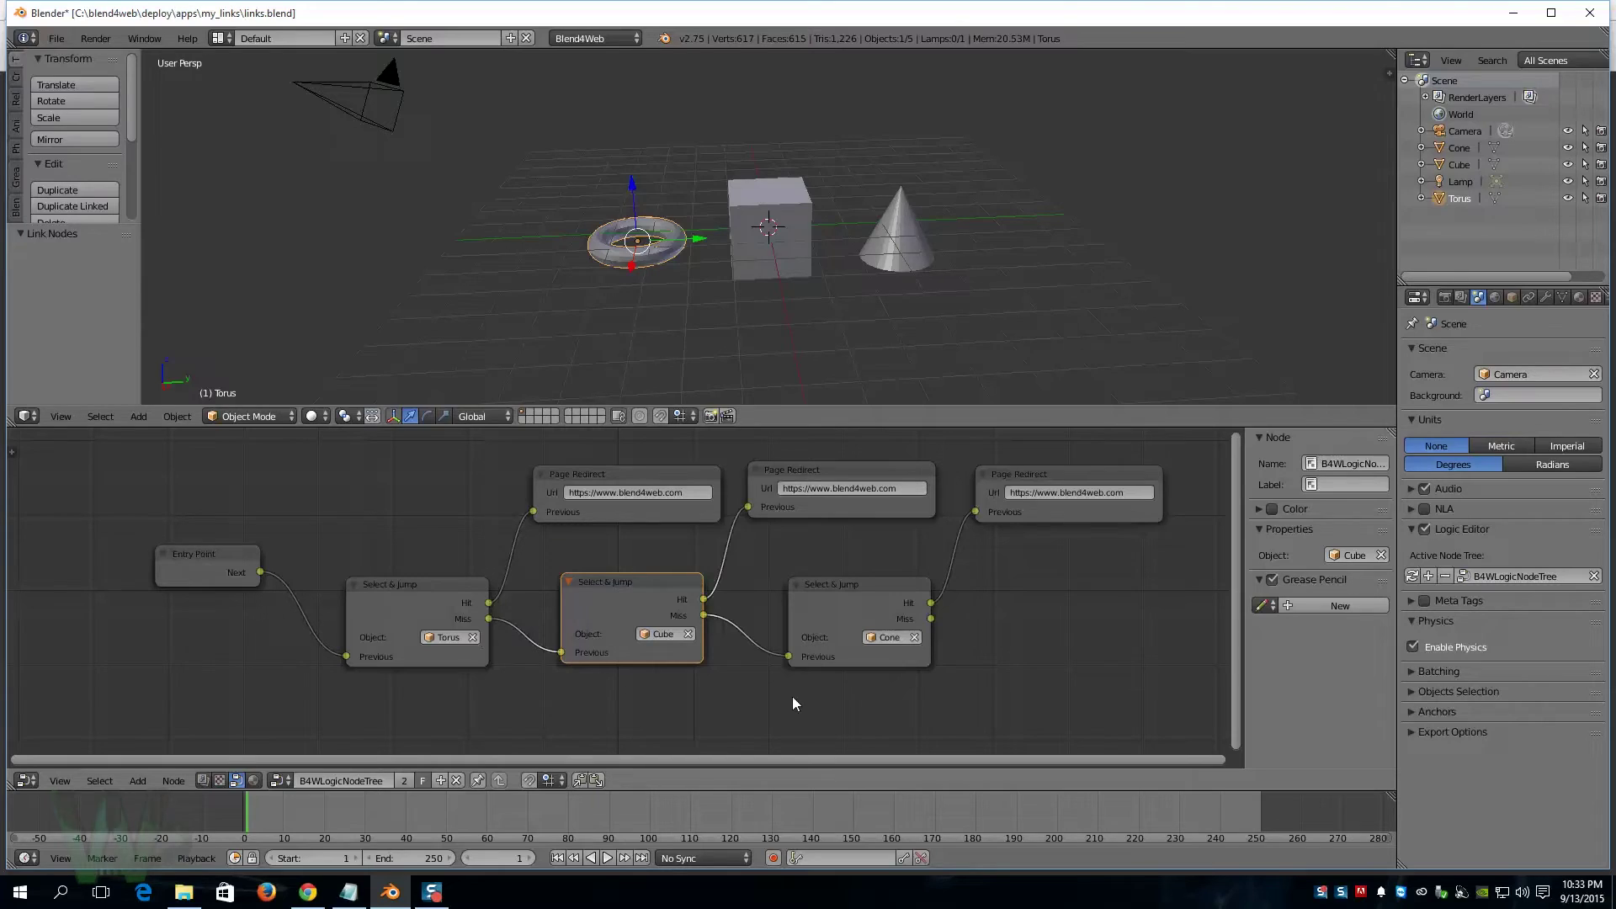
- Add two reroute points below the Cone and Torus nodes and route Cone's Miss through them
{"action": "key", "text": "shift+a"}
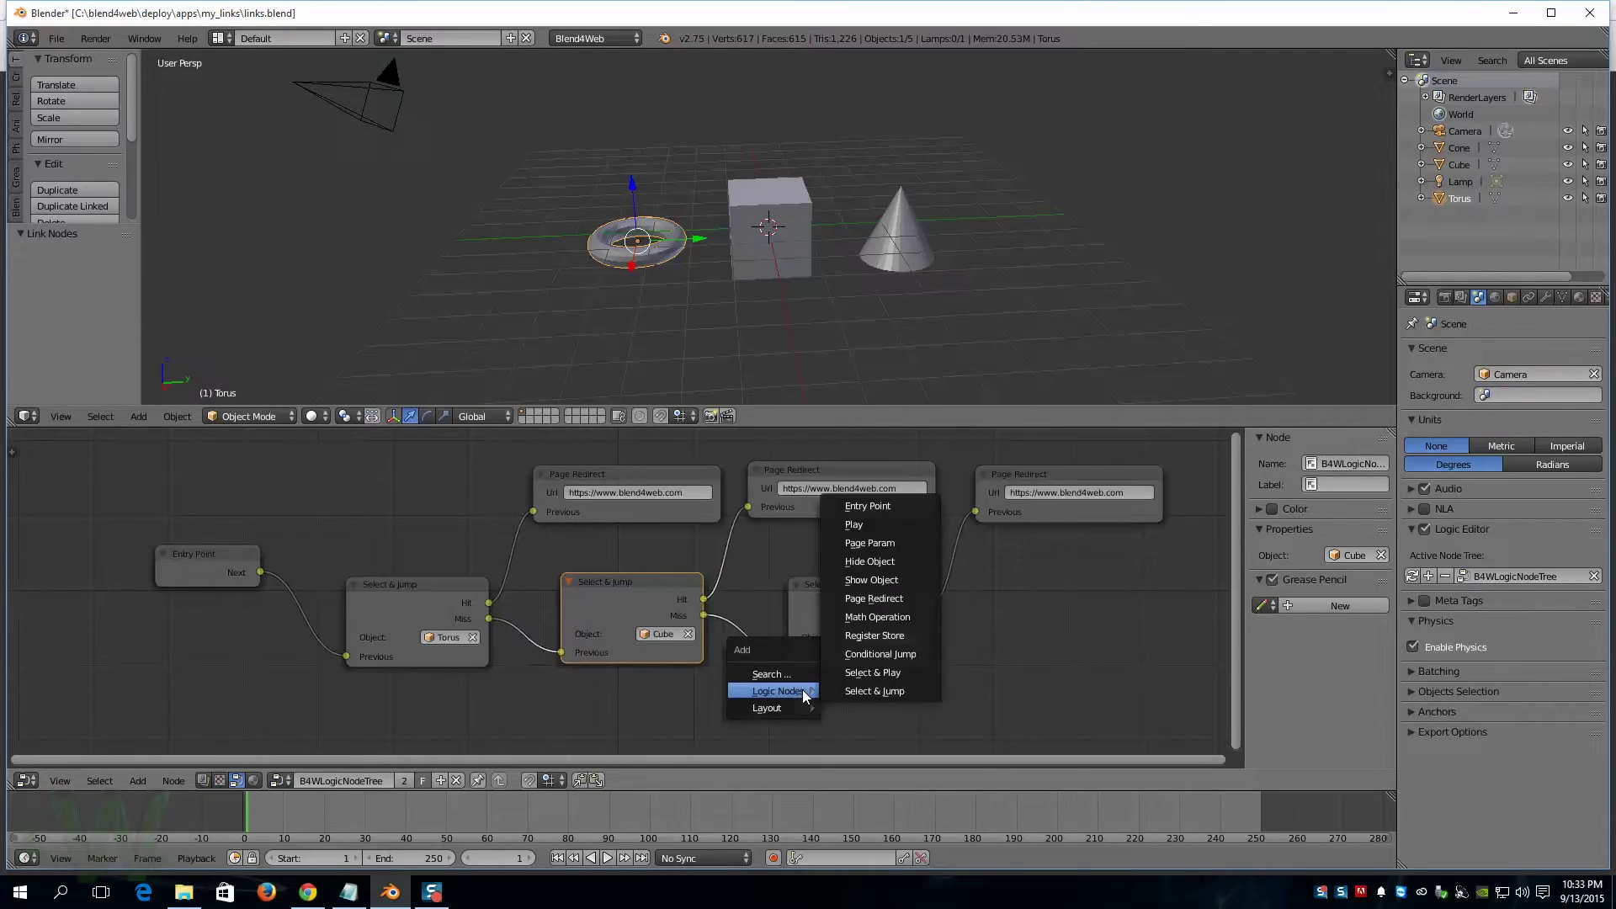
{"action": "mouse_move", "coordinate": [800, 708]}
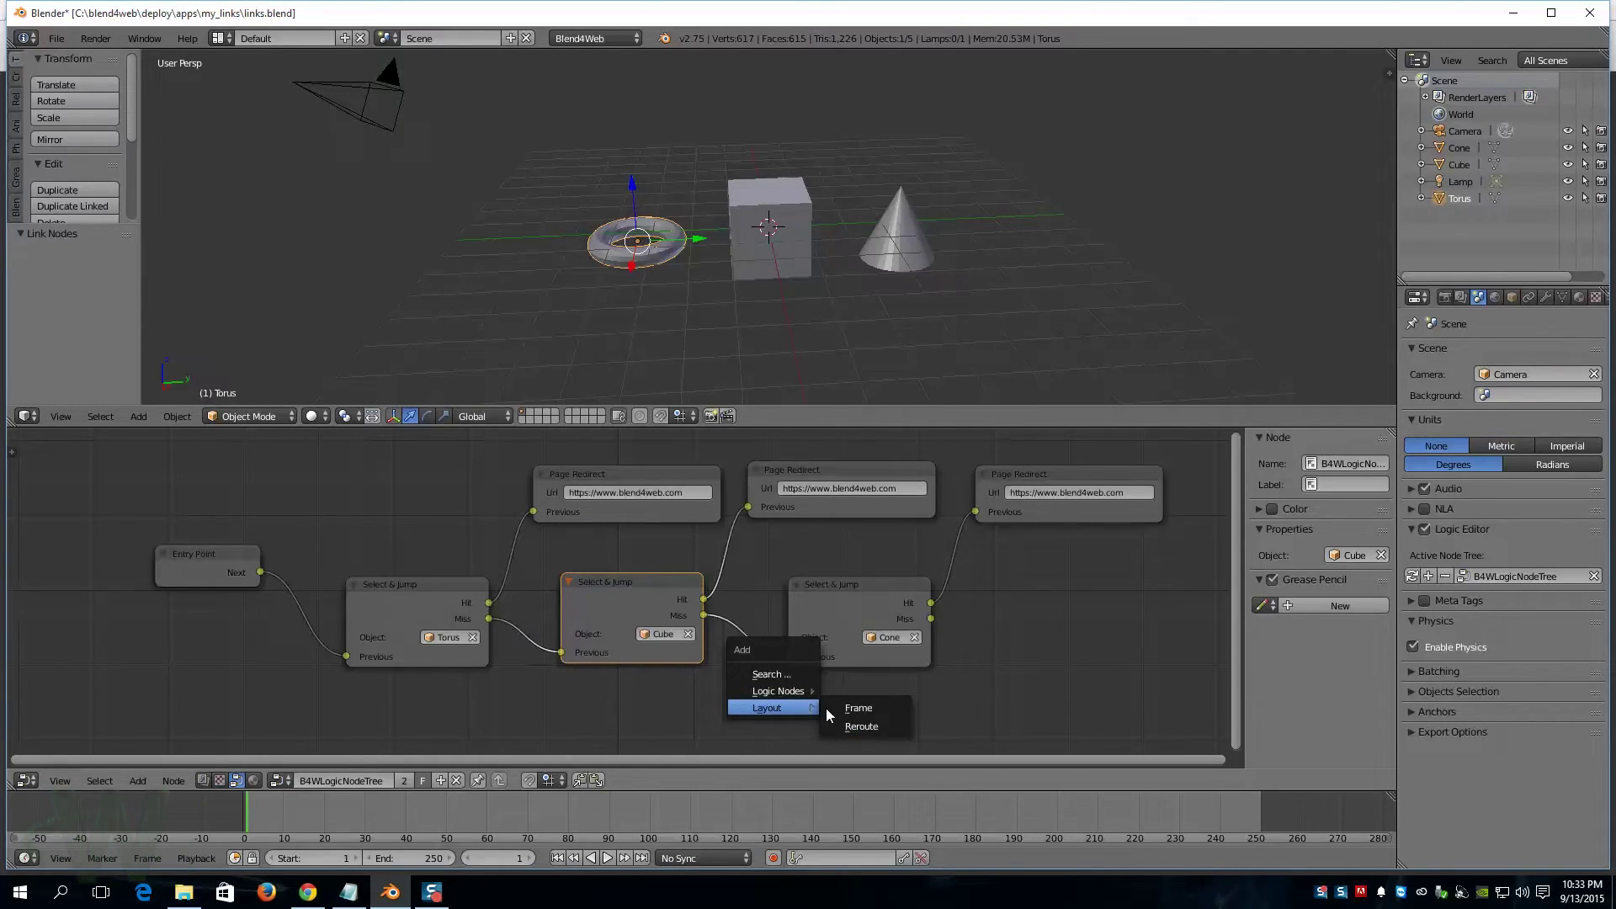
{"action": "left_click", "coordinate": [868, 725]}
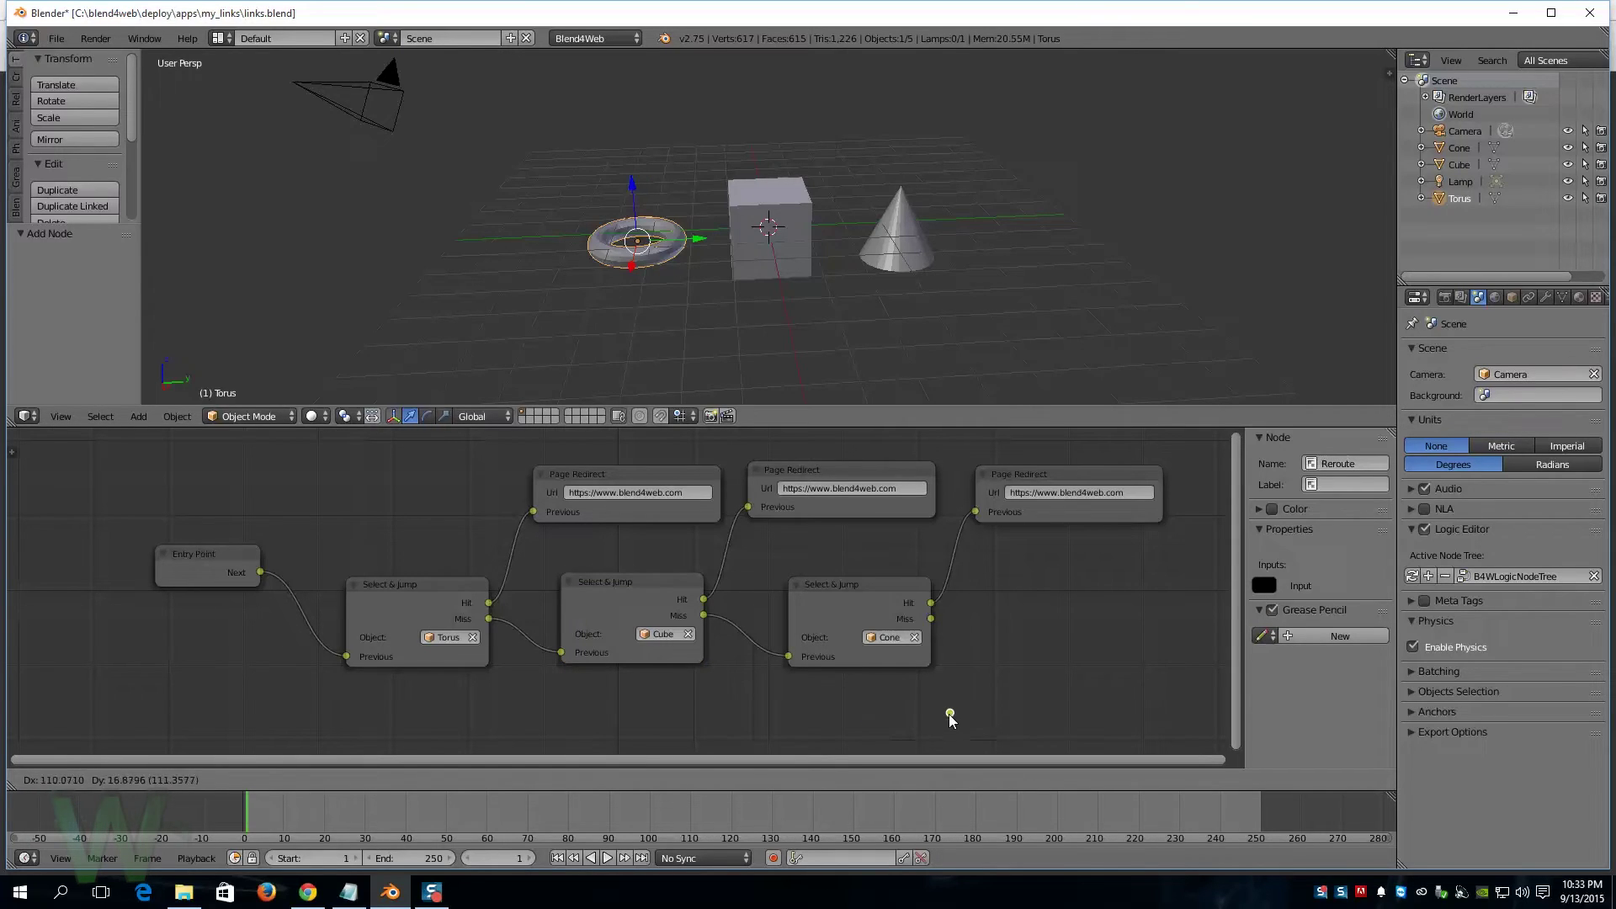
{"action": "left_click", "coordinate": [950, 716]}
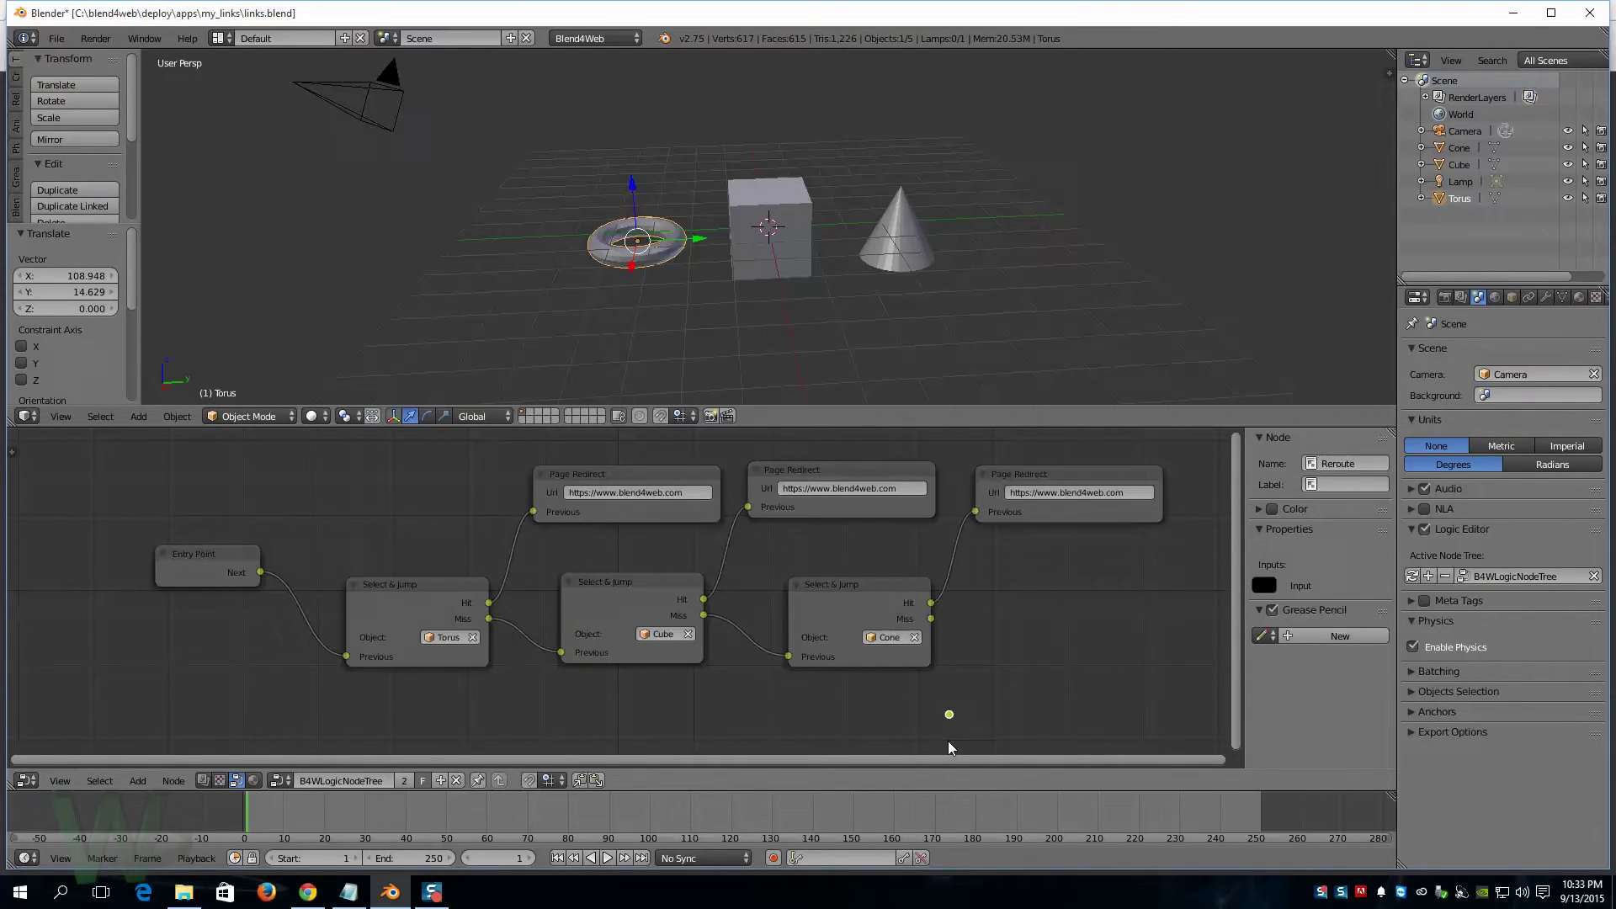
{"action": "key", "text": "shift+d"}
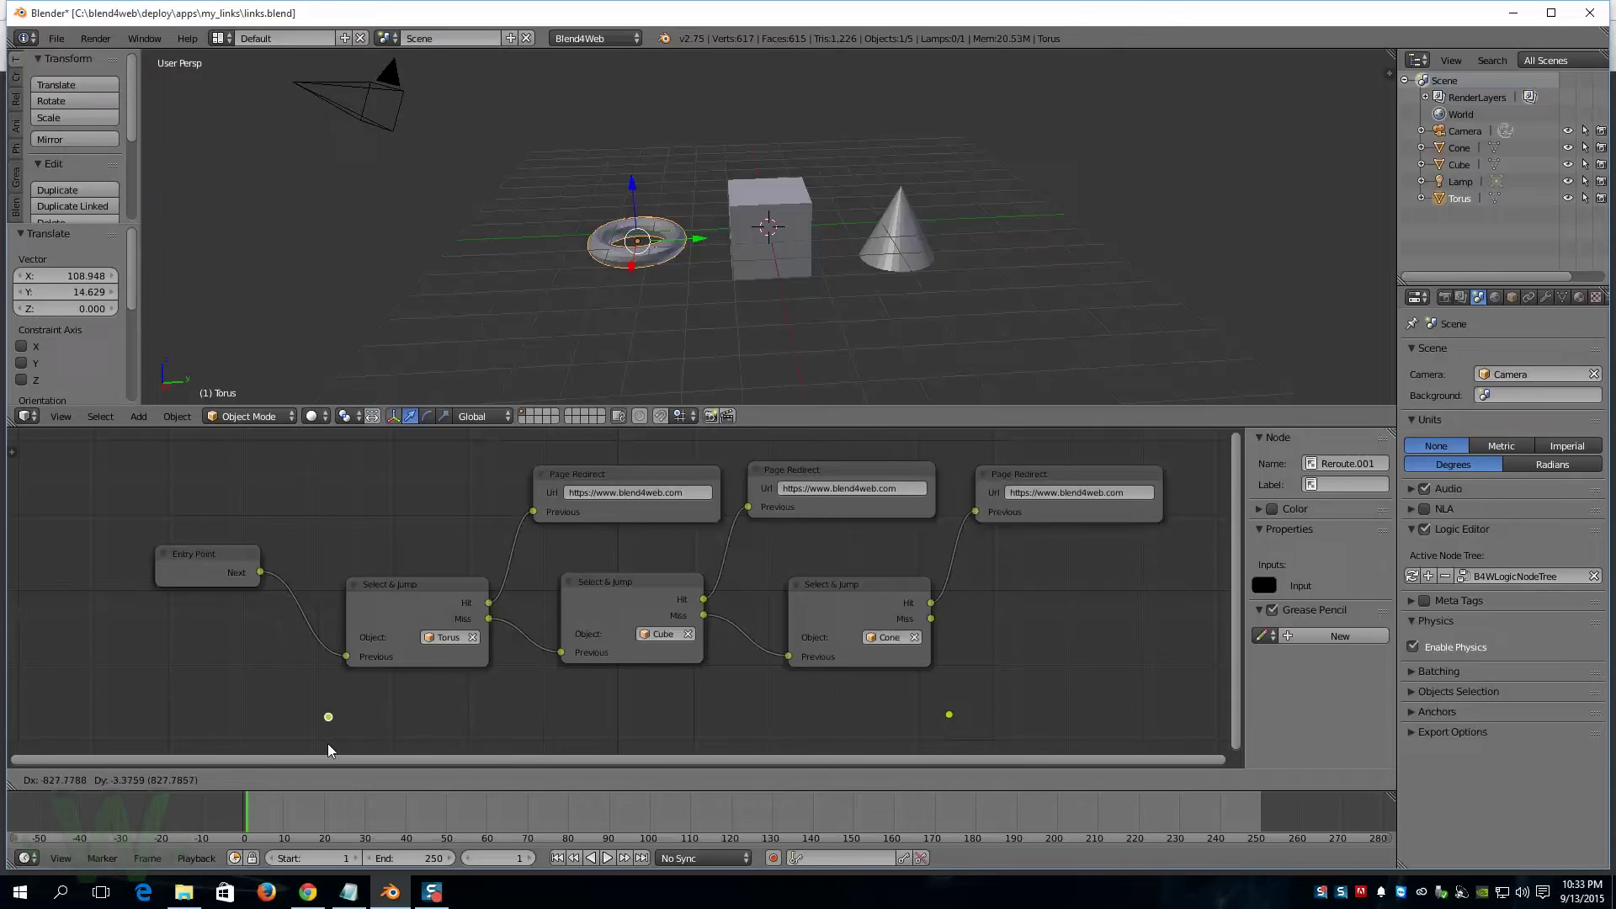
{"action": "left_click", "coordinate": [328, 746]}
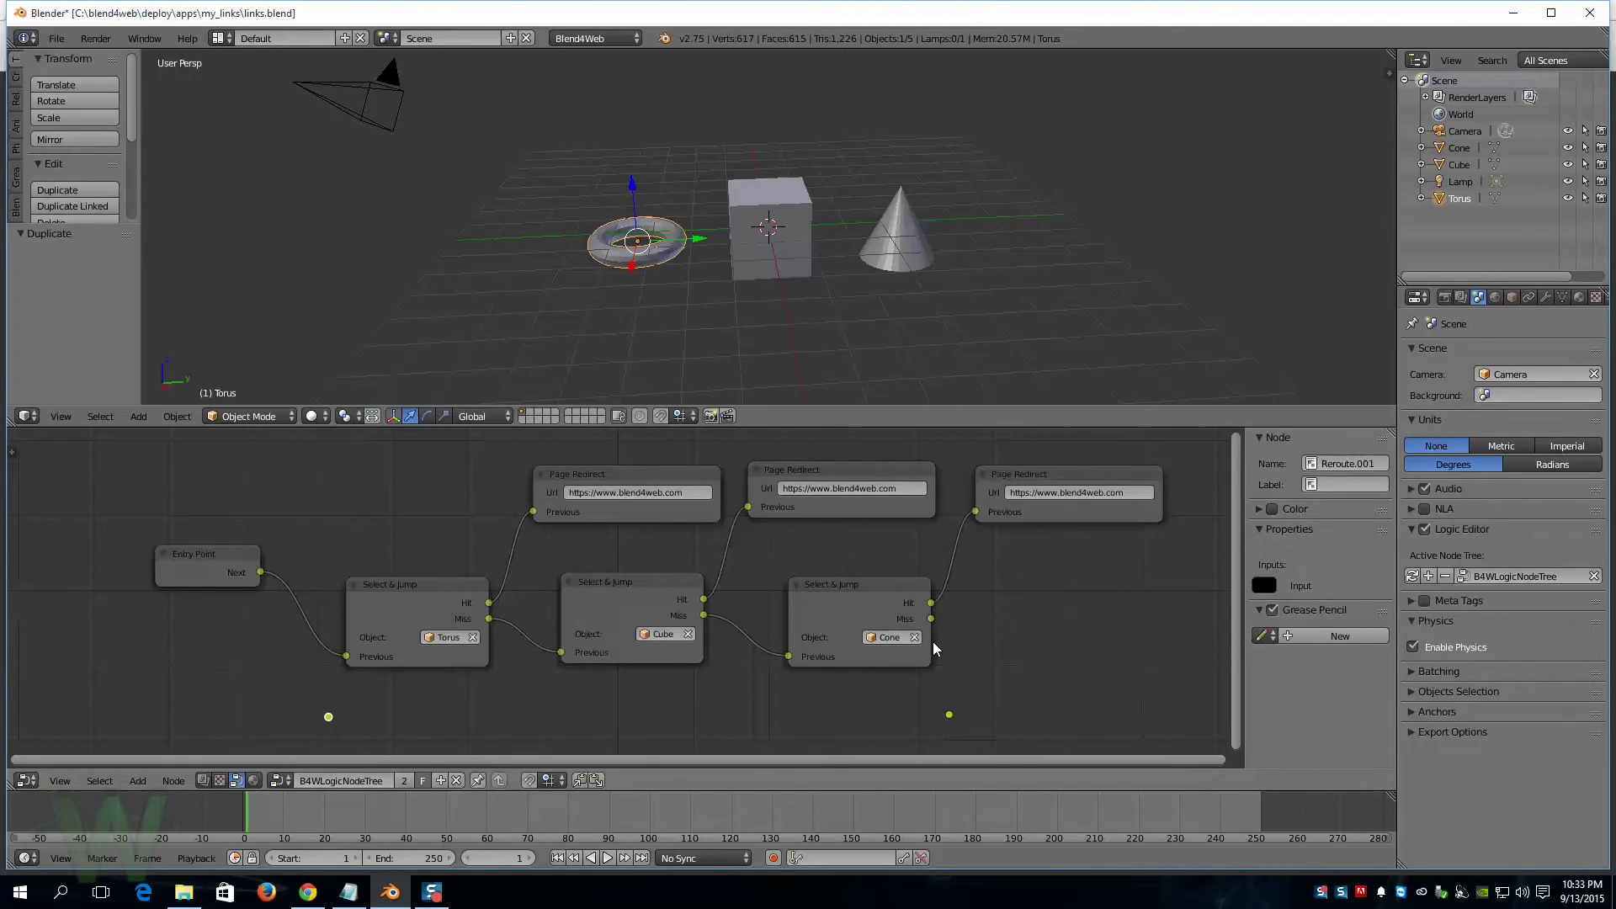
{"action": "left_click_drag", "start_coordinate": [932, 621], "coordinate": [345, 655]}
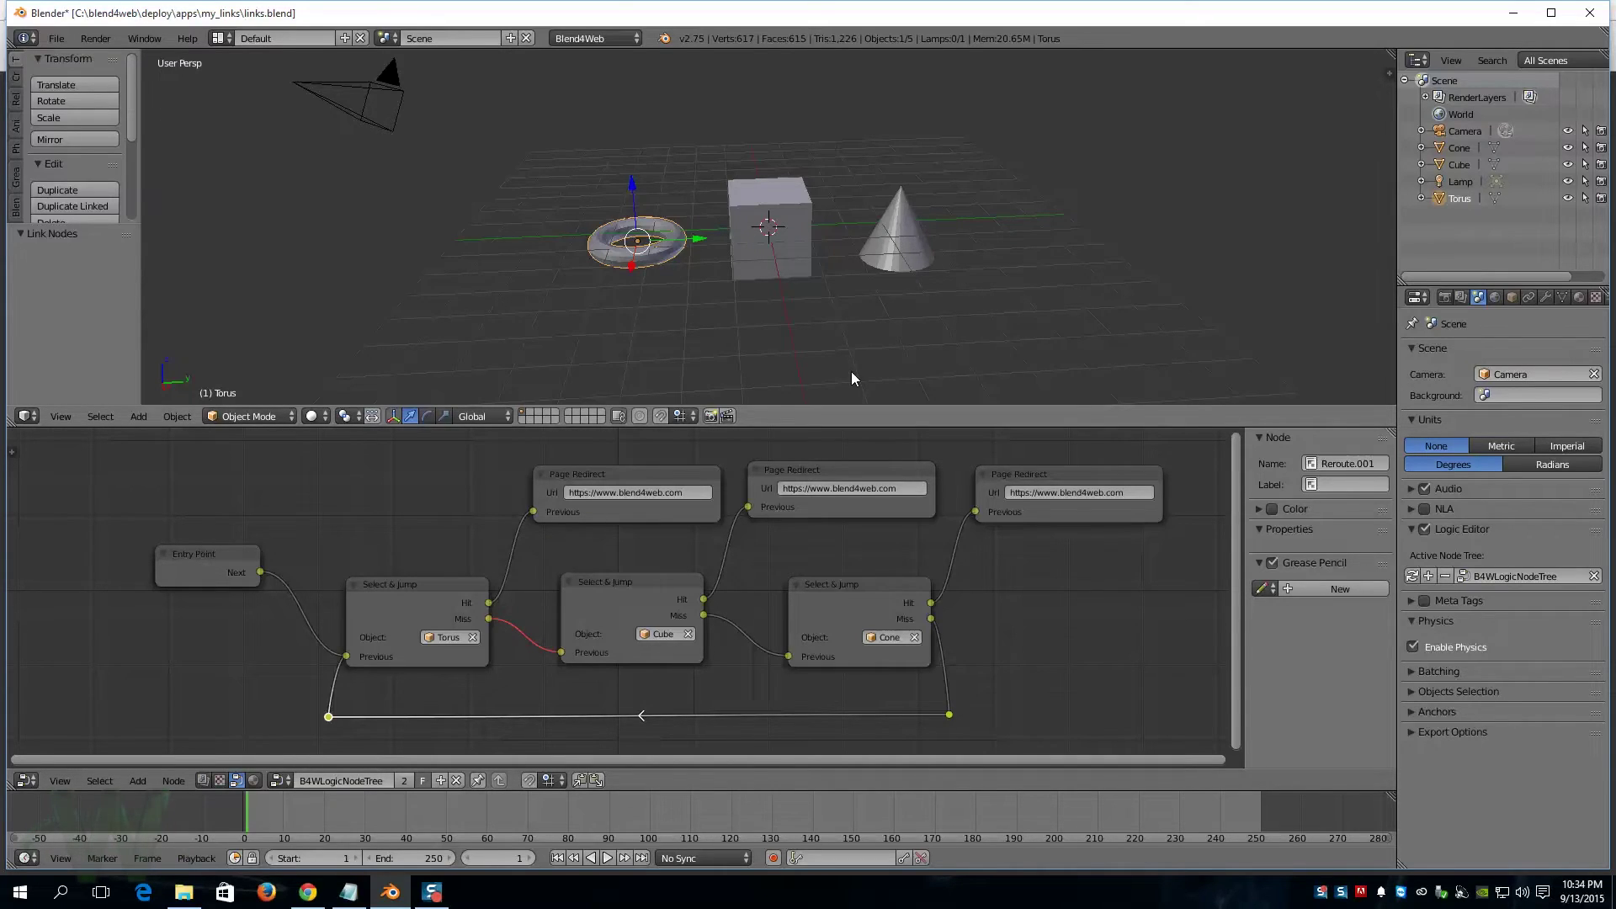
- Export the scene as Blend4Web HTML to links.html and view it in Chrome
{"action": "left_click", "coordinate": [56, 39]}
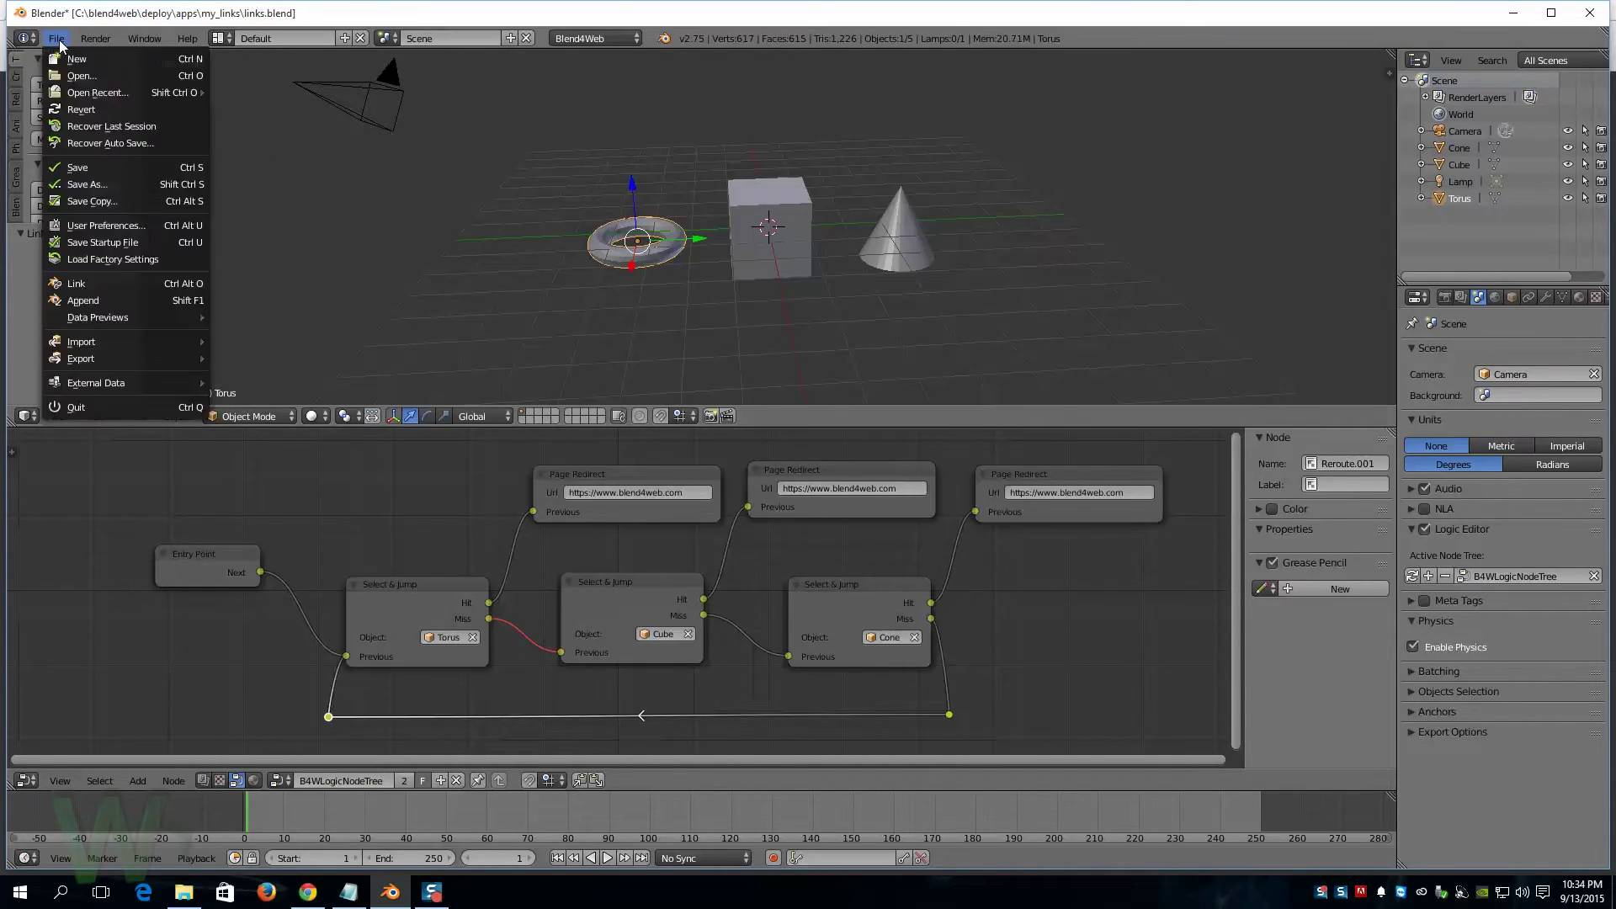
{"action": "mouse_move", "coordinate": [89, 355]}
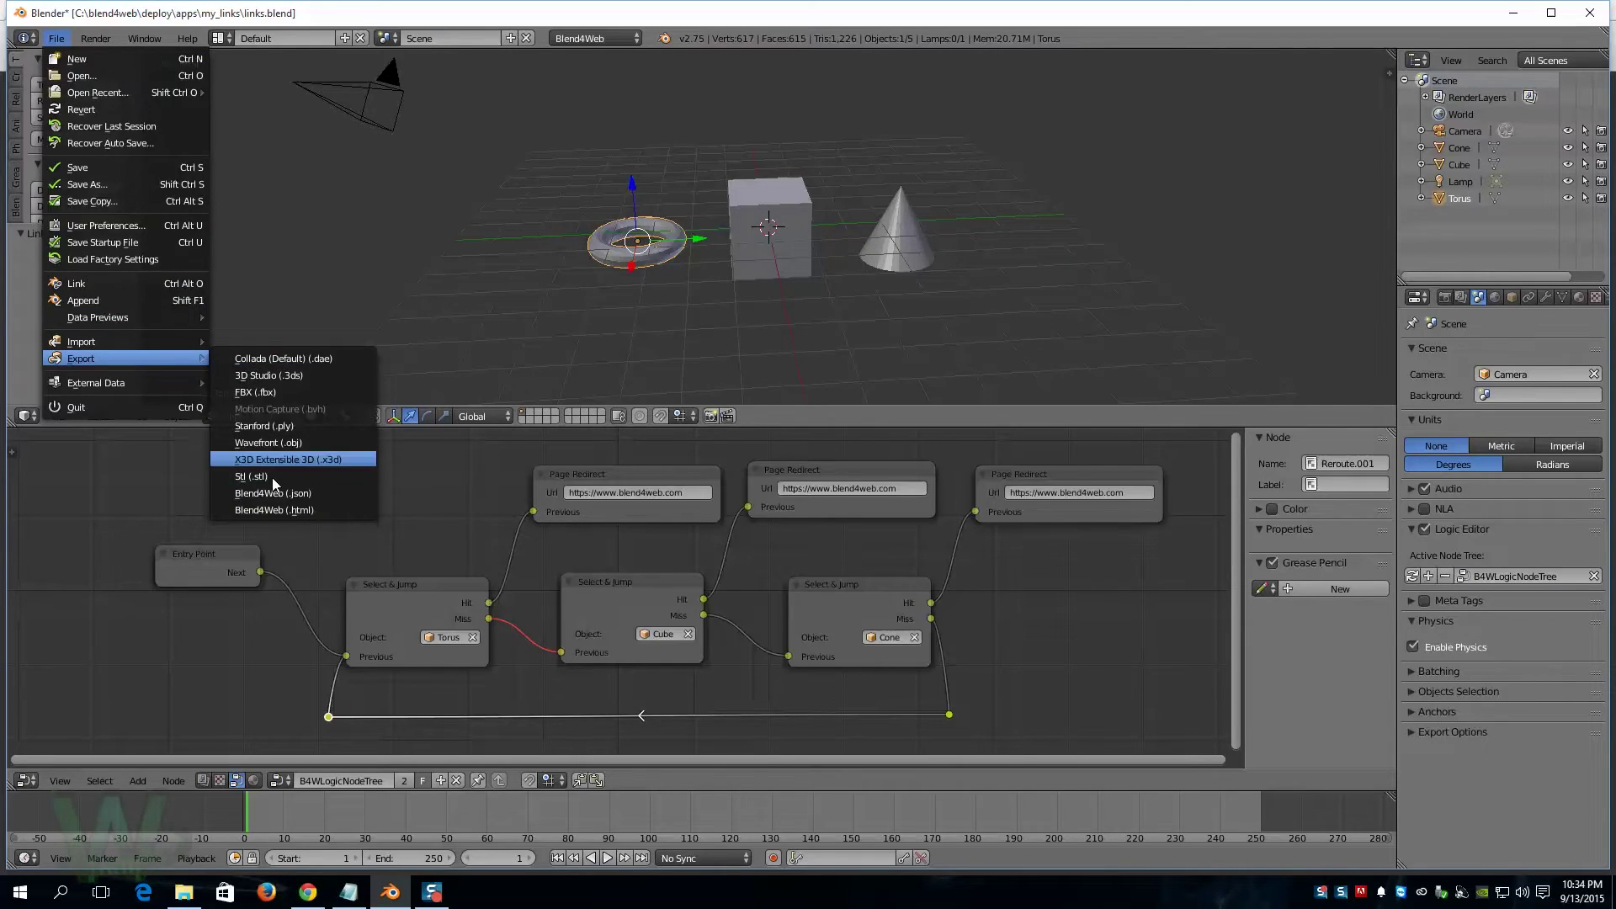
{"action": "left_click", "coordinate": [283, 510]}
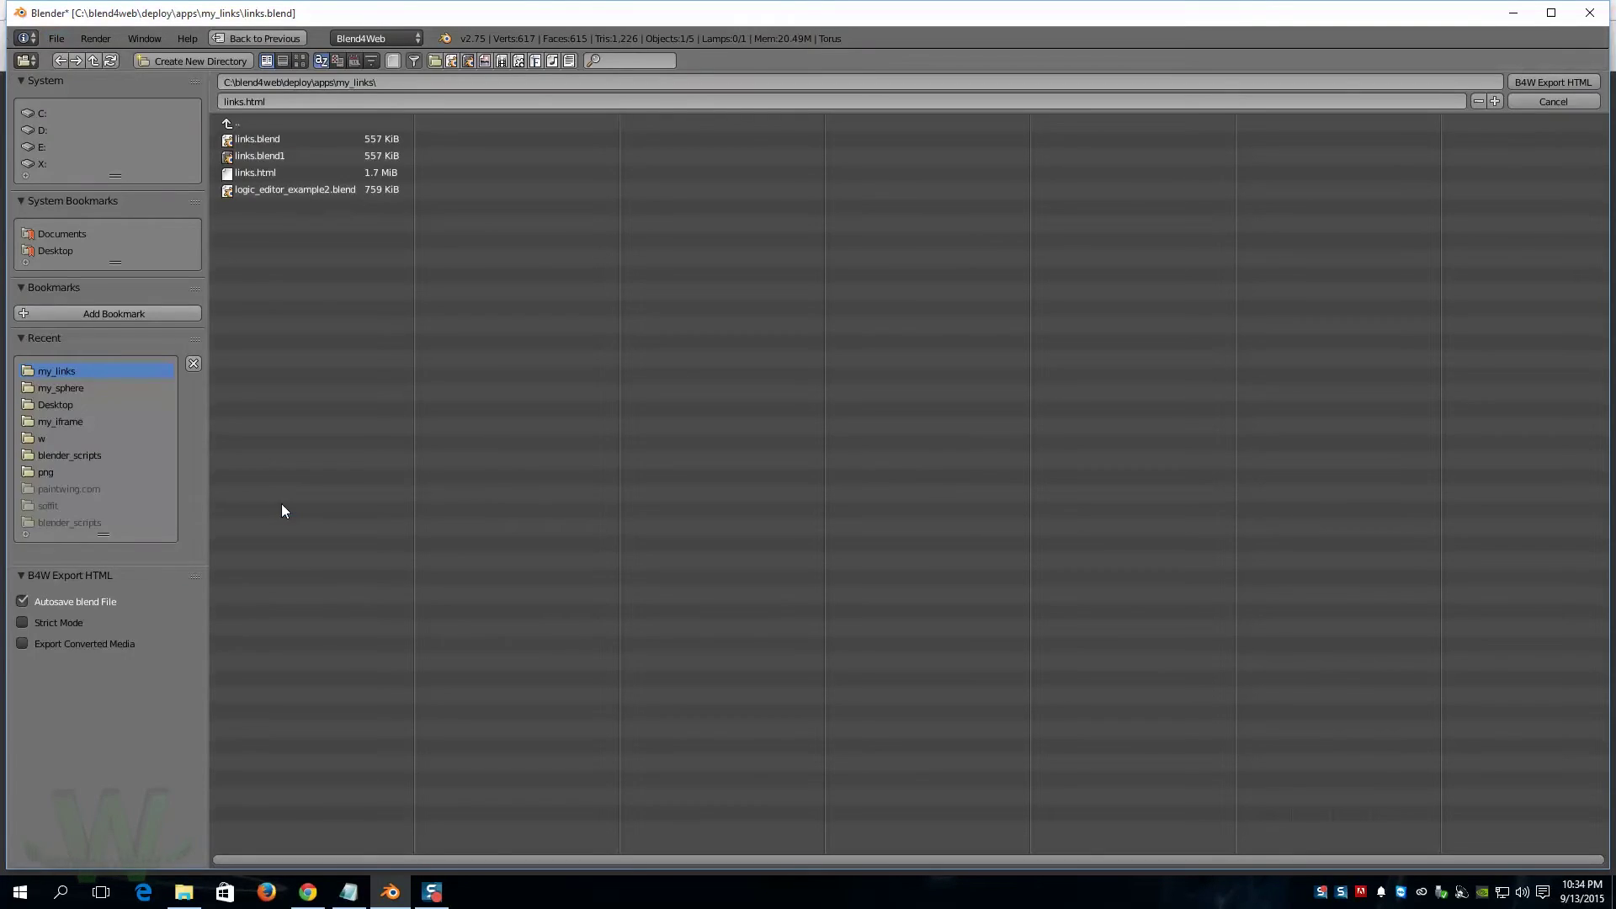
{"action": "left_click", "coordinate": [1519, 82]}
{"action": "left_click", "coordinate": [309, 892]}
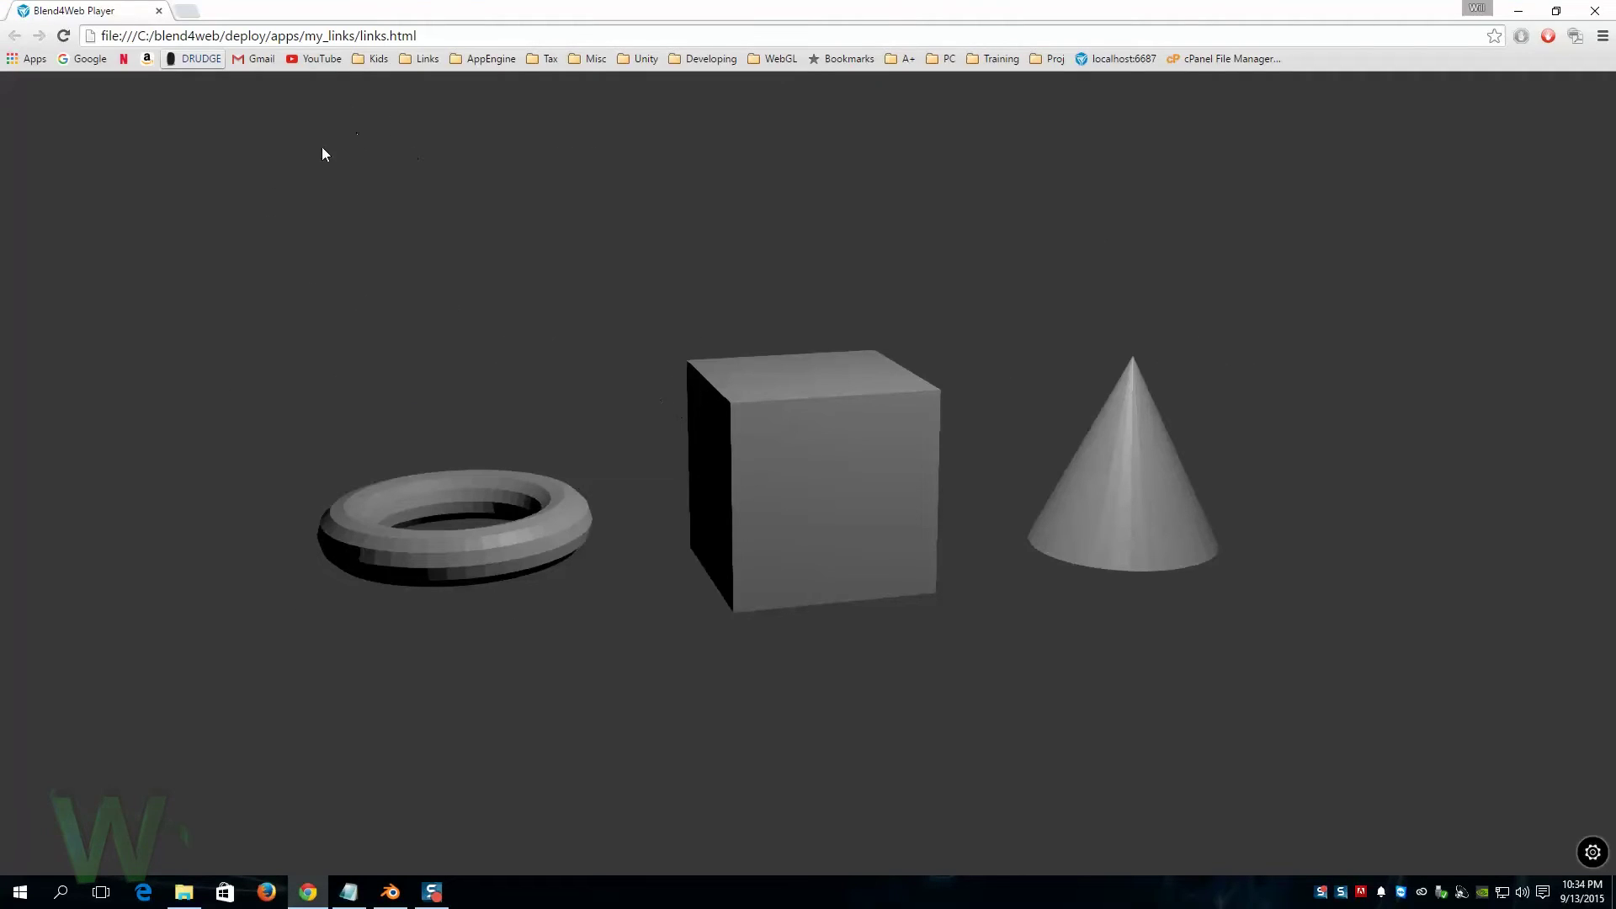
- Reload links.html in Chrome to test the object link, then return to Blender
{"action": "left_click", "coordinate": [63, 36]}
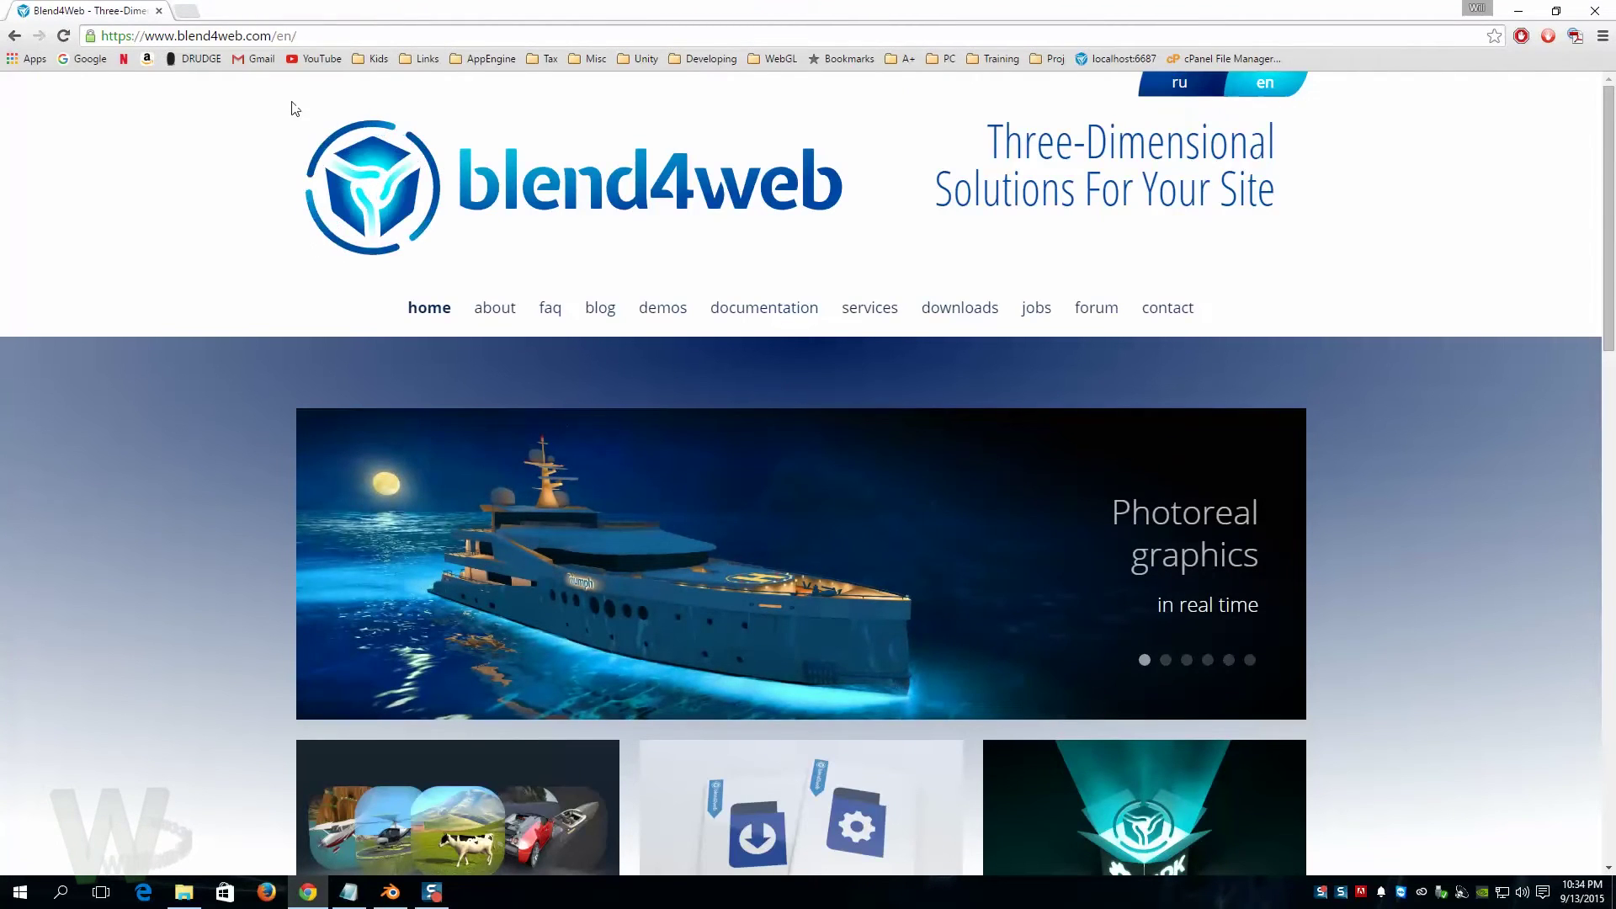
{"action": "left_click", "coordinate": [390, 891]}
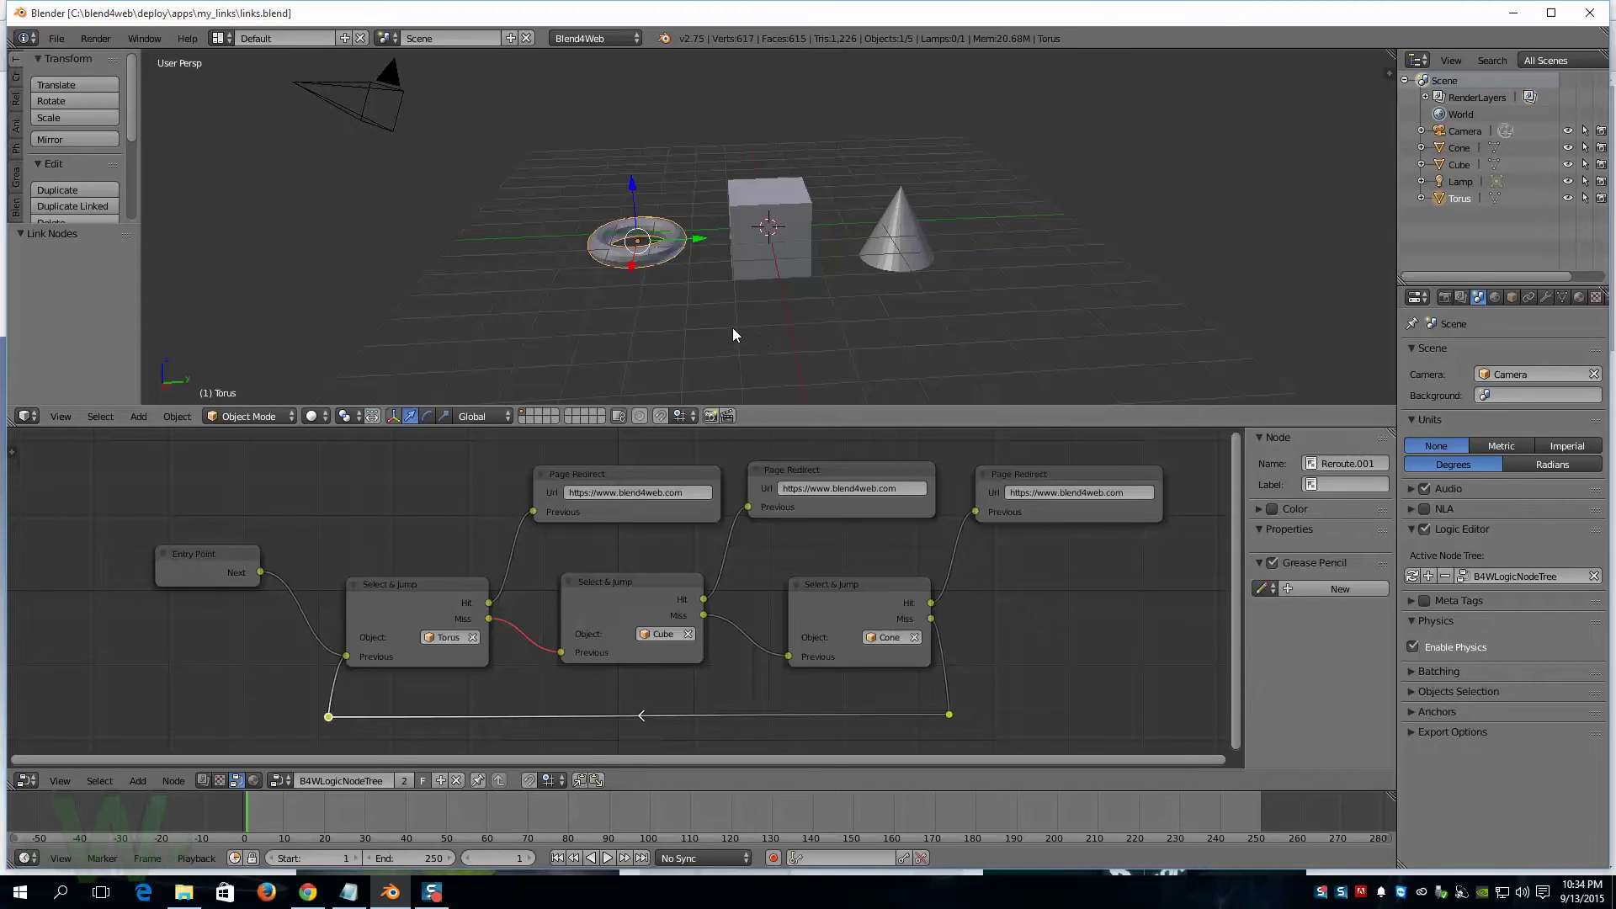
{"action": "scroll", "coordinate": [734, 330], "scroll_direction": "up", "scroll_amount": 2}
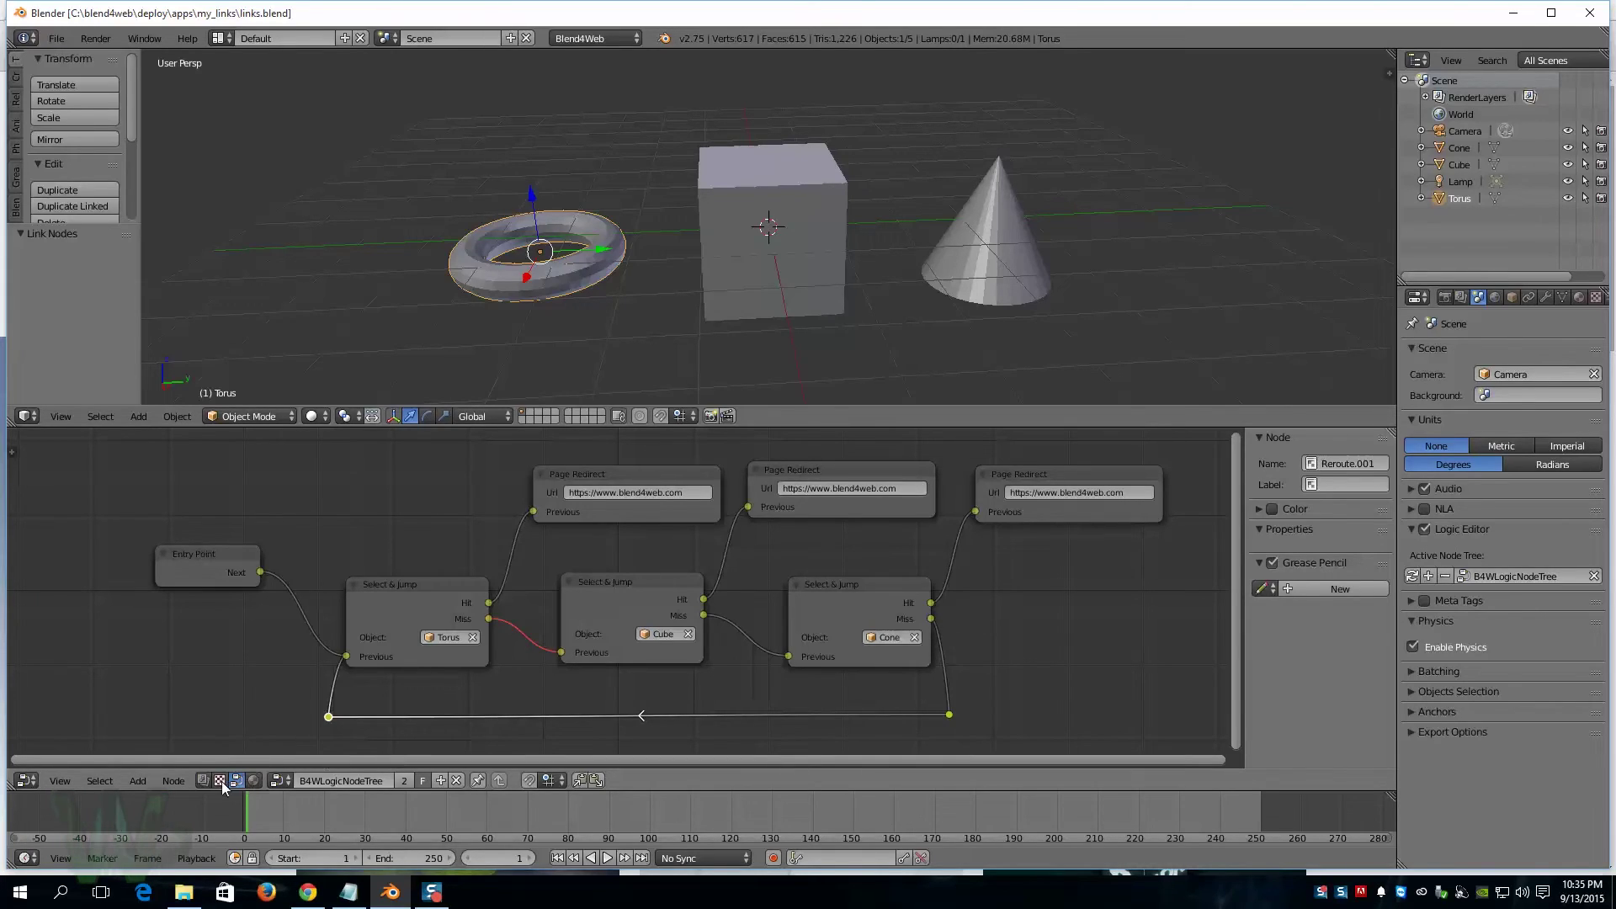
{"action": "left_click", "coordinate": [138, 781]}
{"action": "mouse_move", "coordinate": [177, 745]}
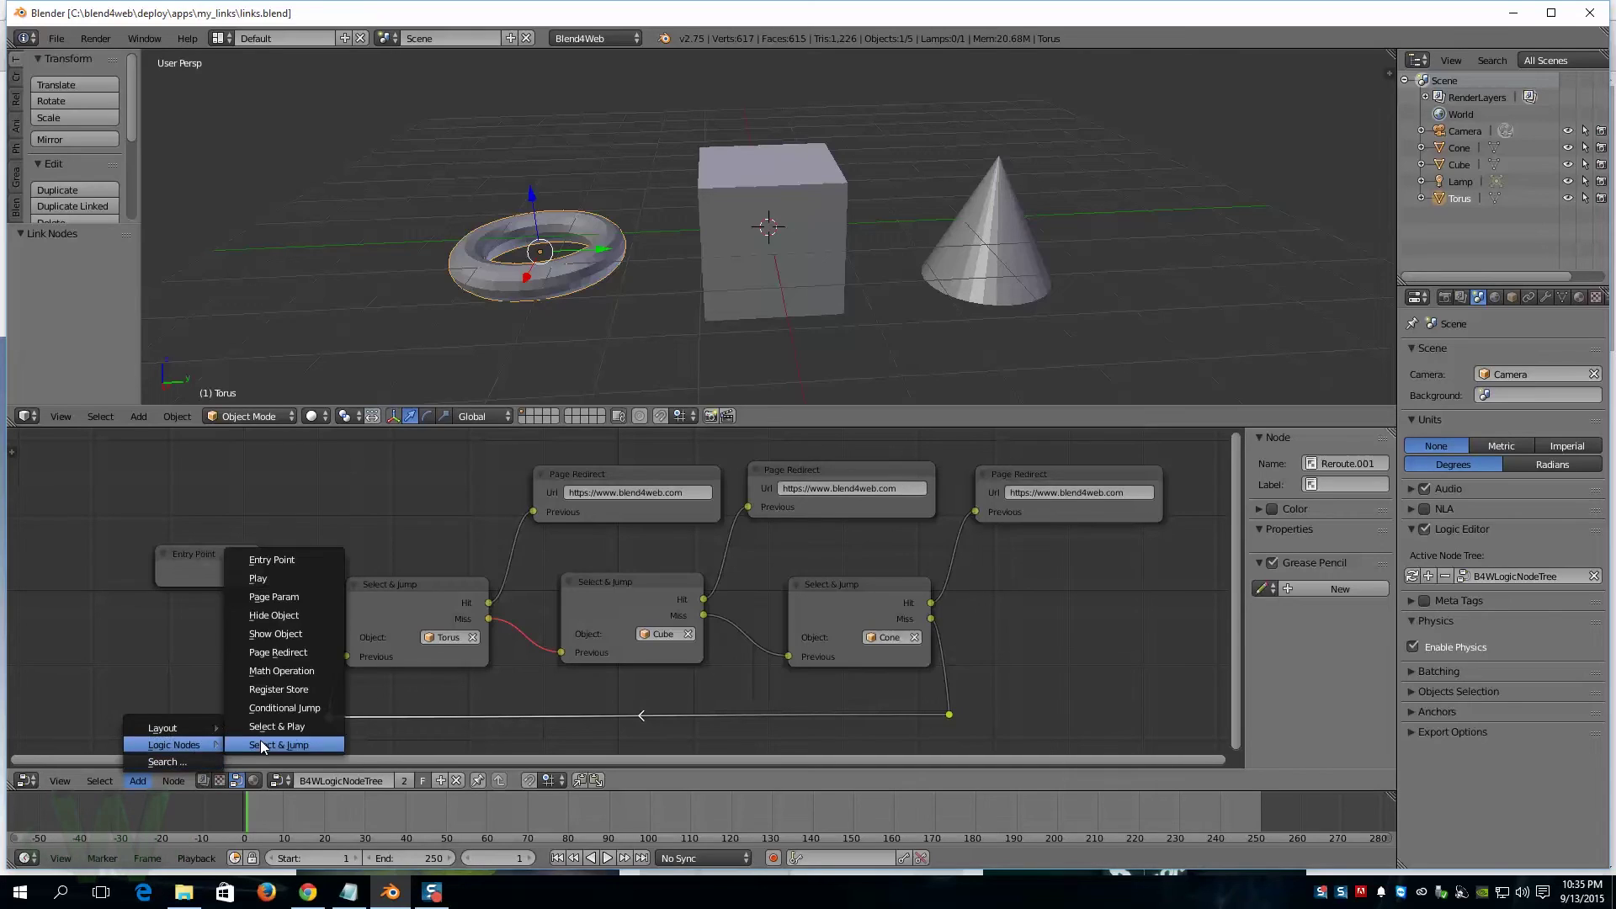